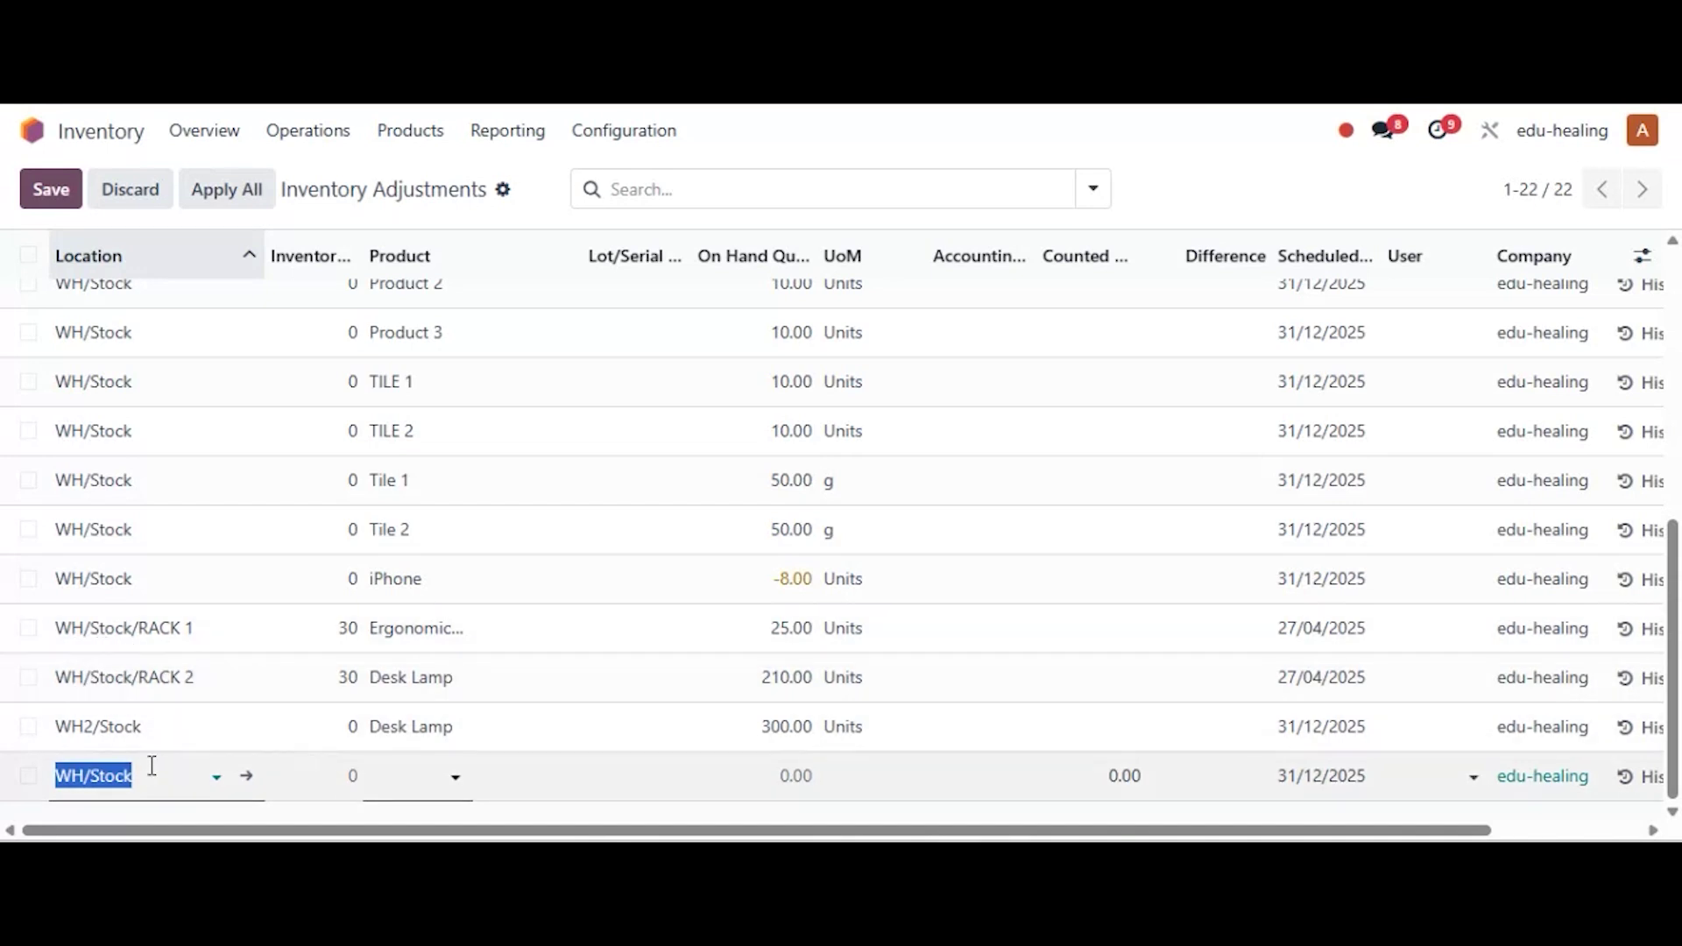
# Set the new inventory adjustment line's location to WH/Stock/RACK 1 from the full location list.
pyautogui.click(149, 771)
pyautogui.click(221, 751)
pyautogui.scroll(-3, 359, 644)
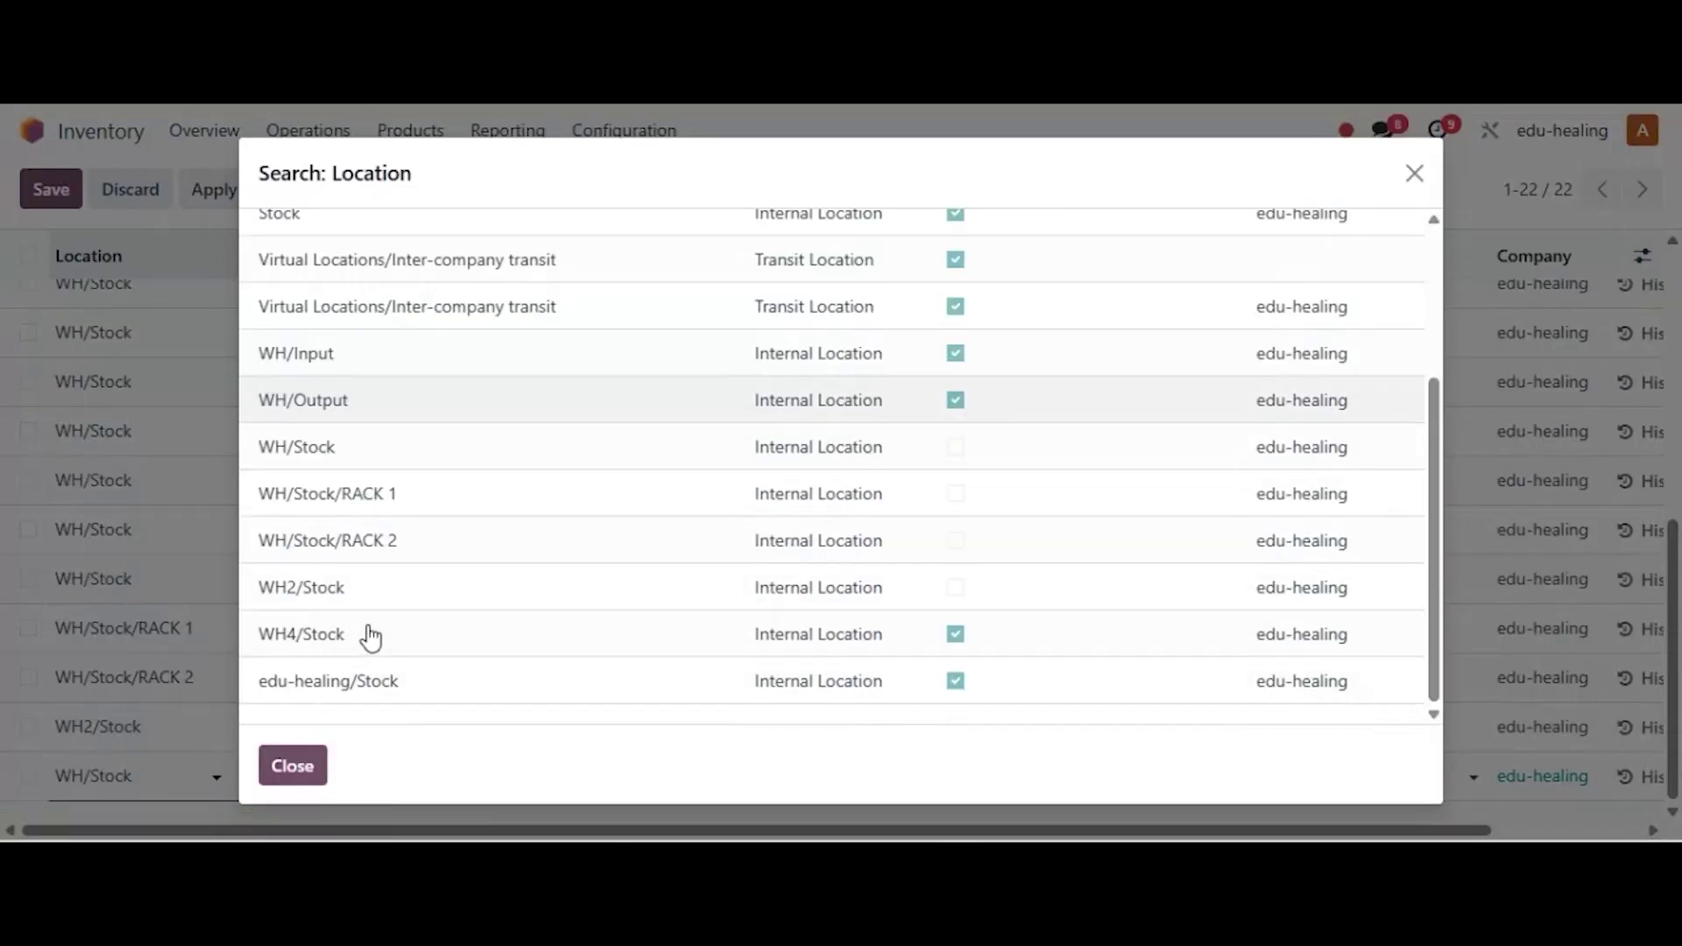
pyautogui.click(420, 495)
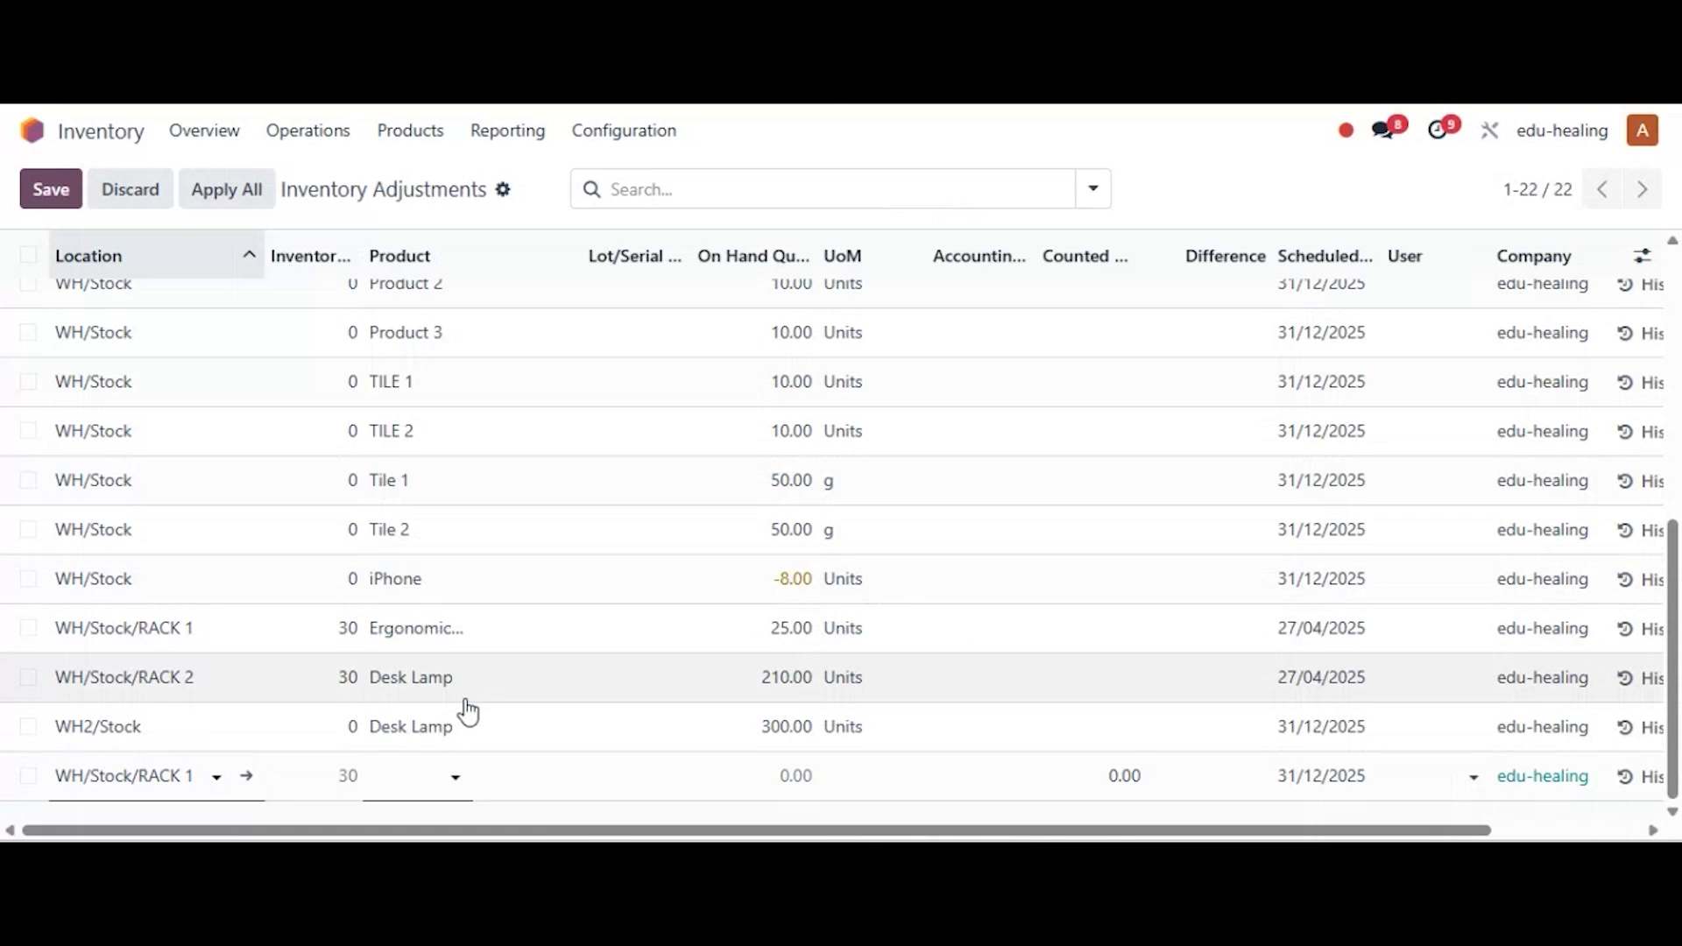
# Choose Desk Lamp as the new line's product, set its counted quantity to 50, and save the line.
pyautogui.click(411, 776)
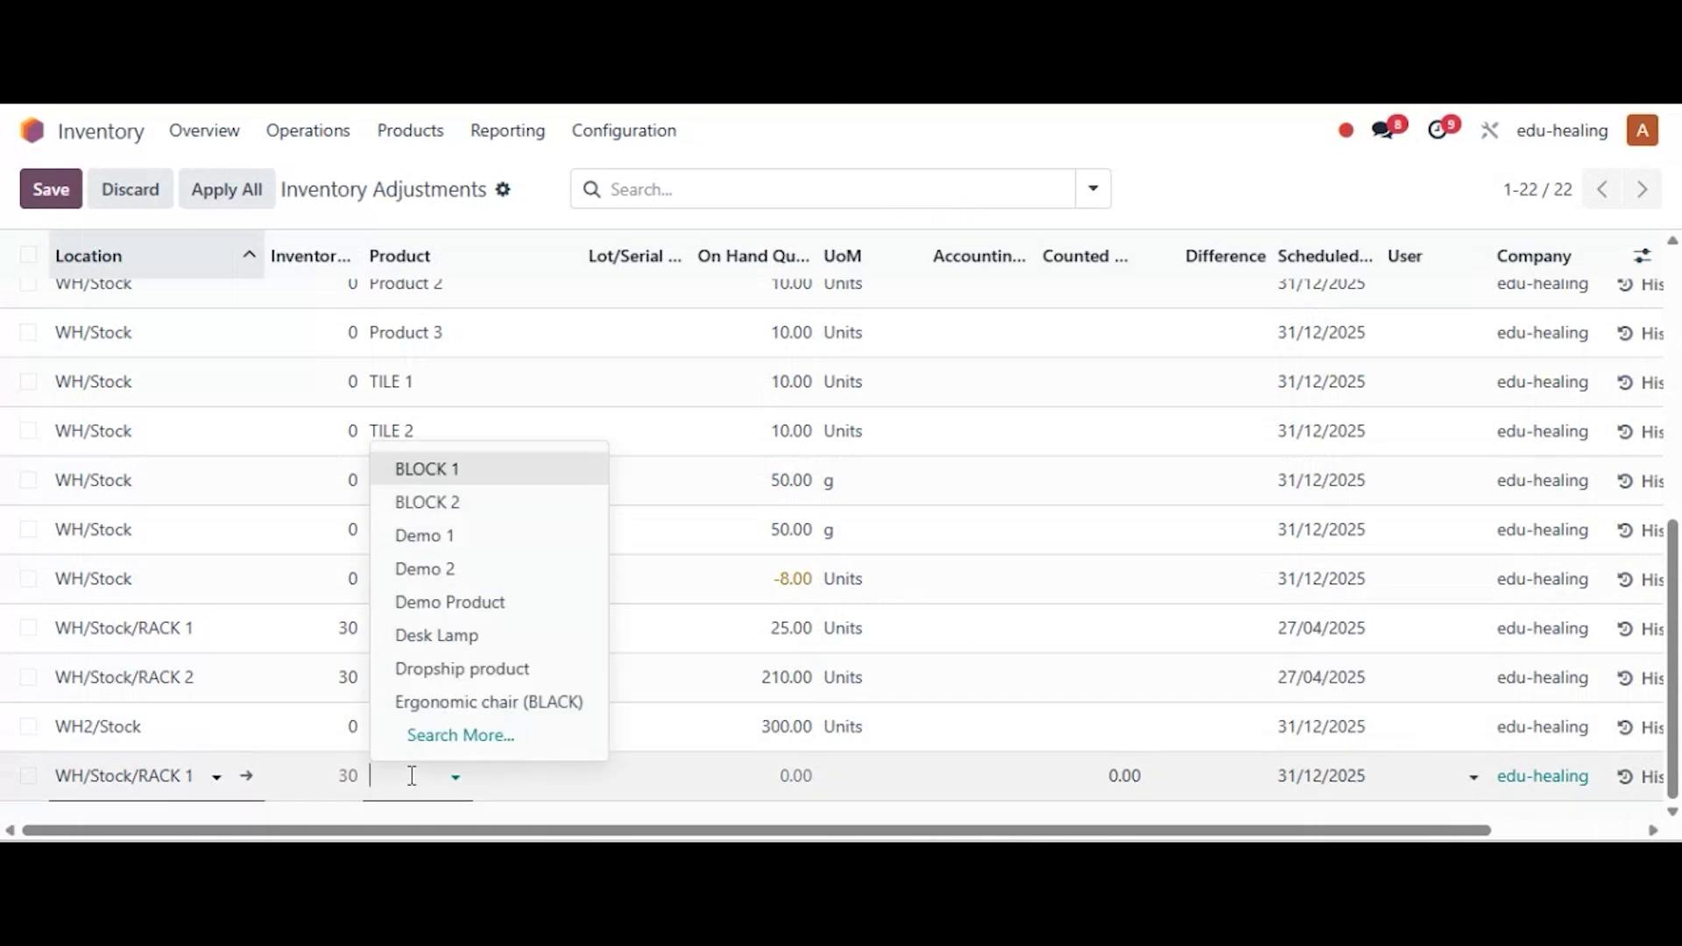
pyautogui.click(442, 642)
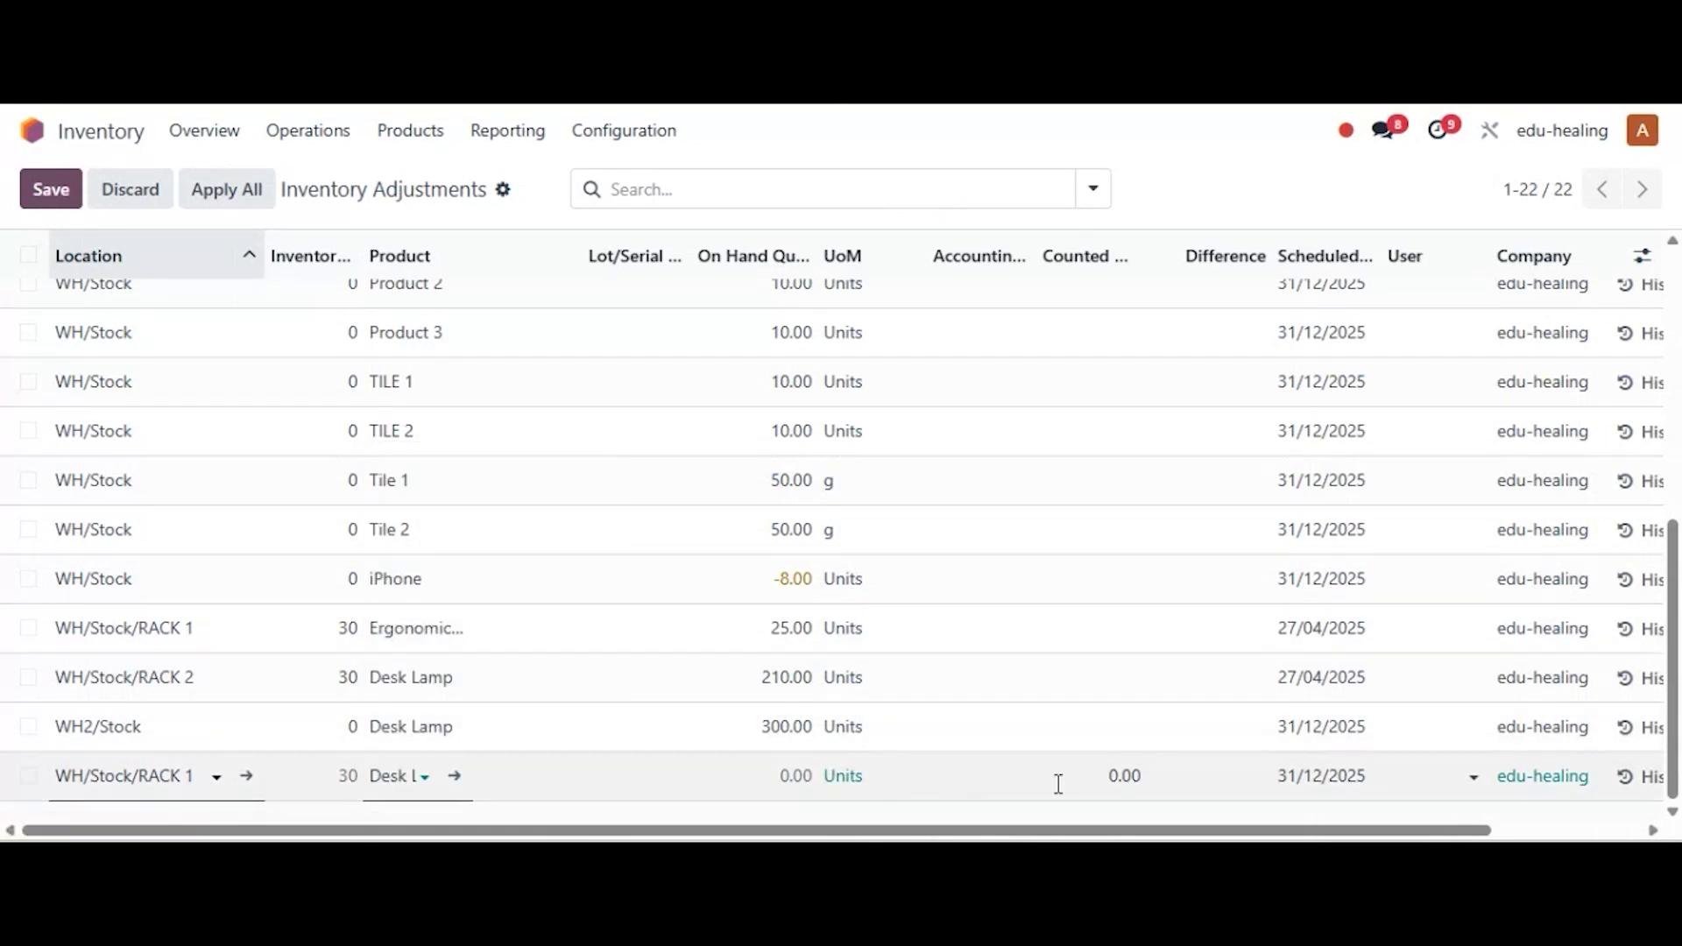
pyautogui.click(1125, 777)
pyautogui.write('50')
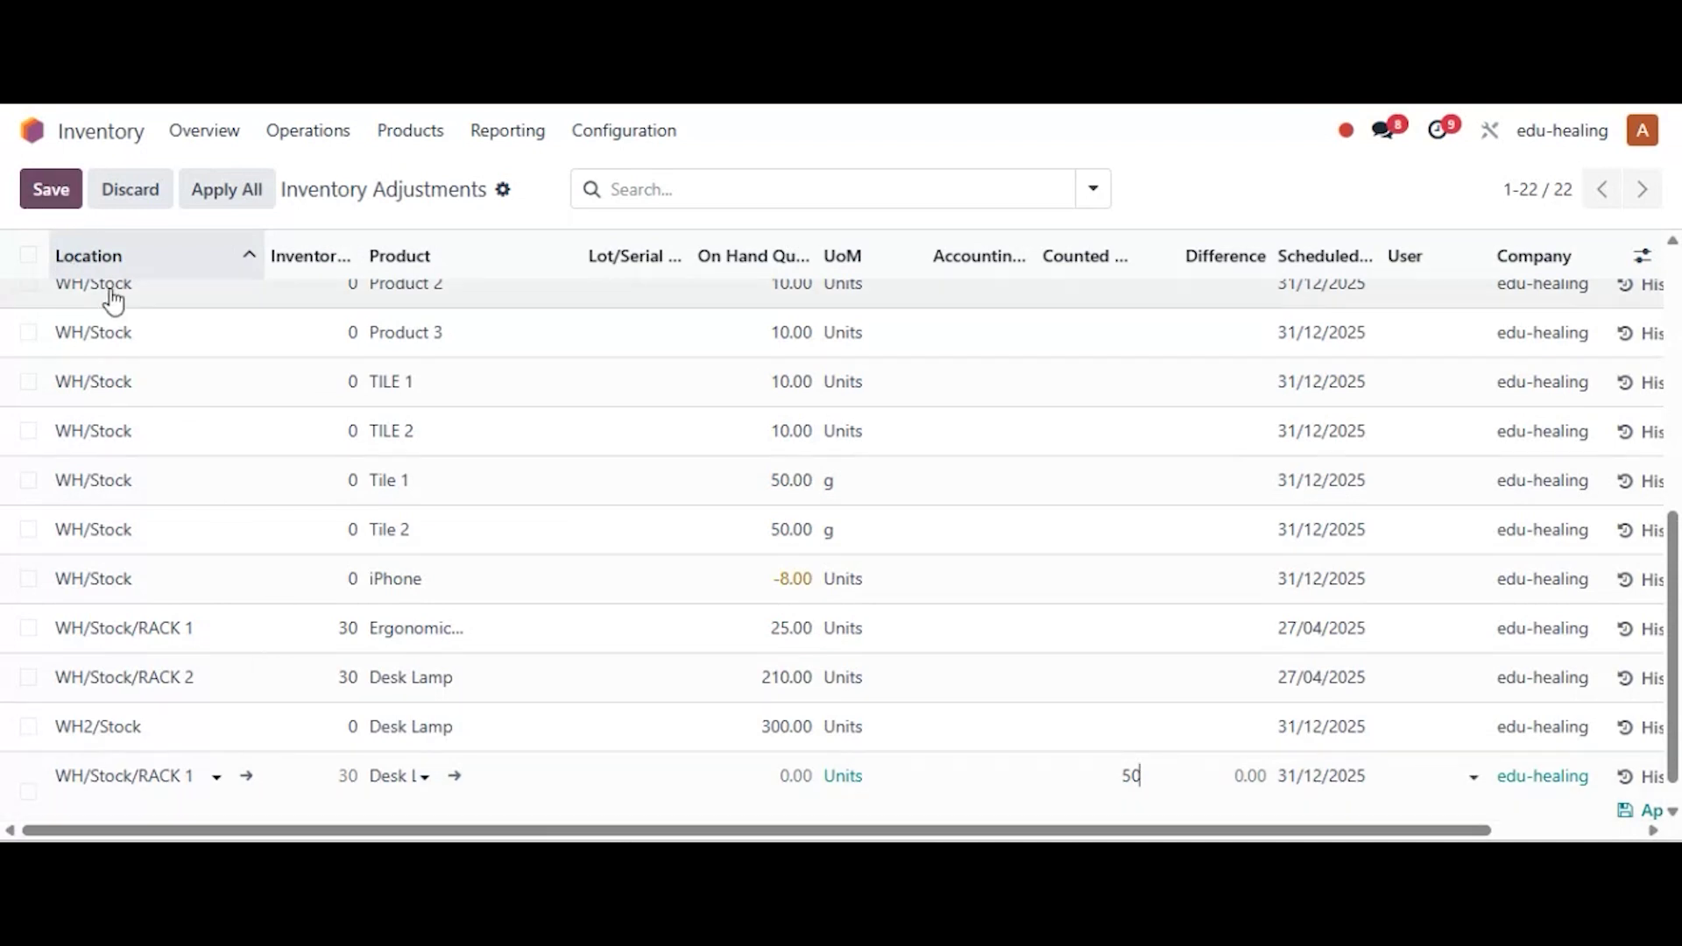
pyautogui.click(52, 195)
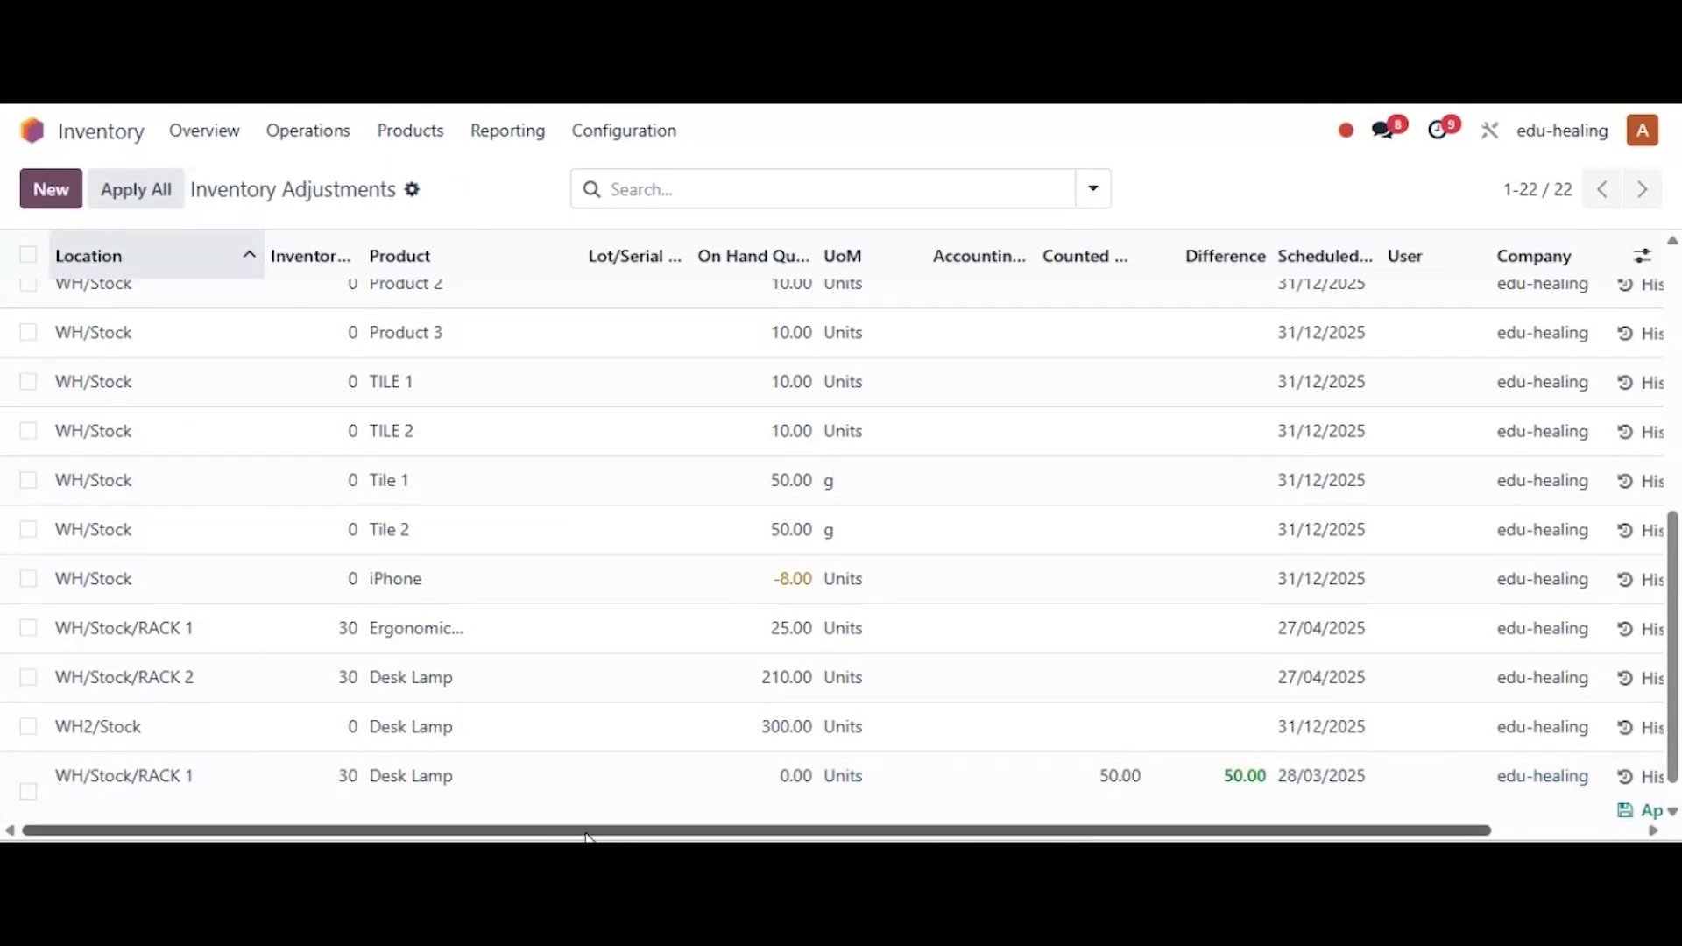
# Widen the Counted Quantity and On Hand Quantity columns so their full headings show.
pyautogui.moveTo(586, 837); pyautogui.dragTo(919, 792)
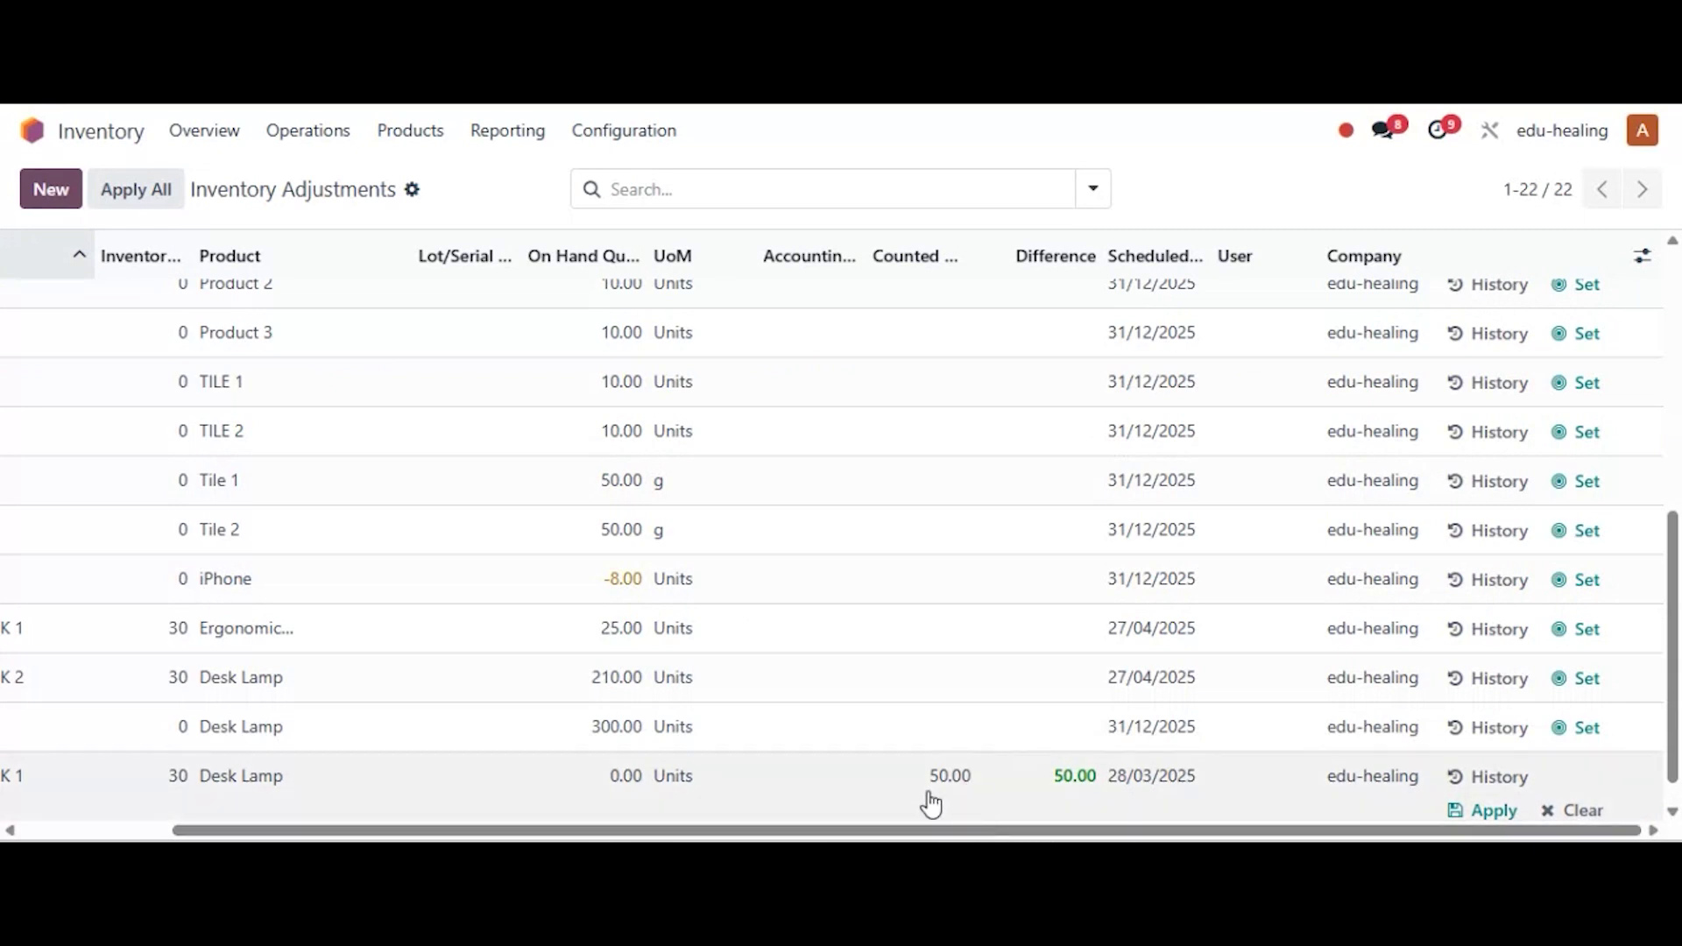
pyautogui.moveTo(970, 254); pyautogui.dragTo(1042, 262)
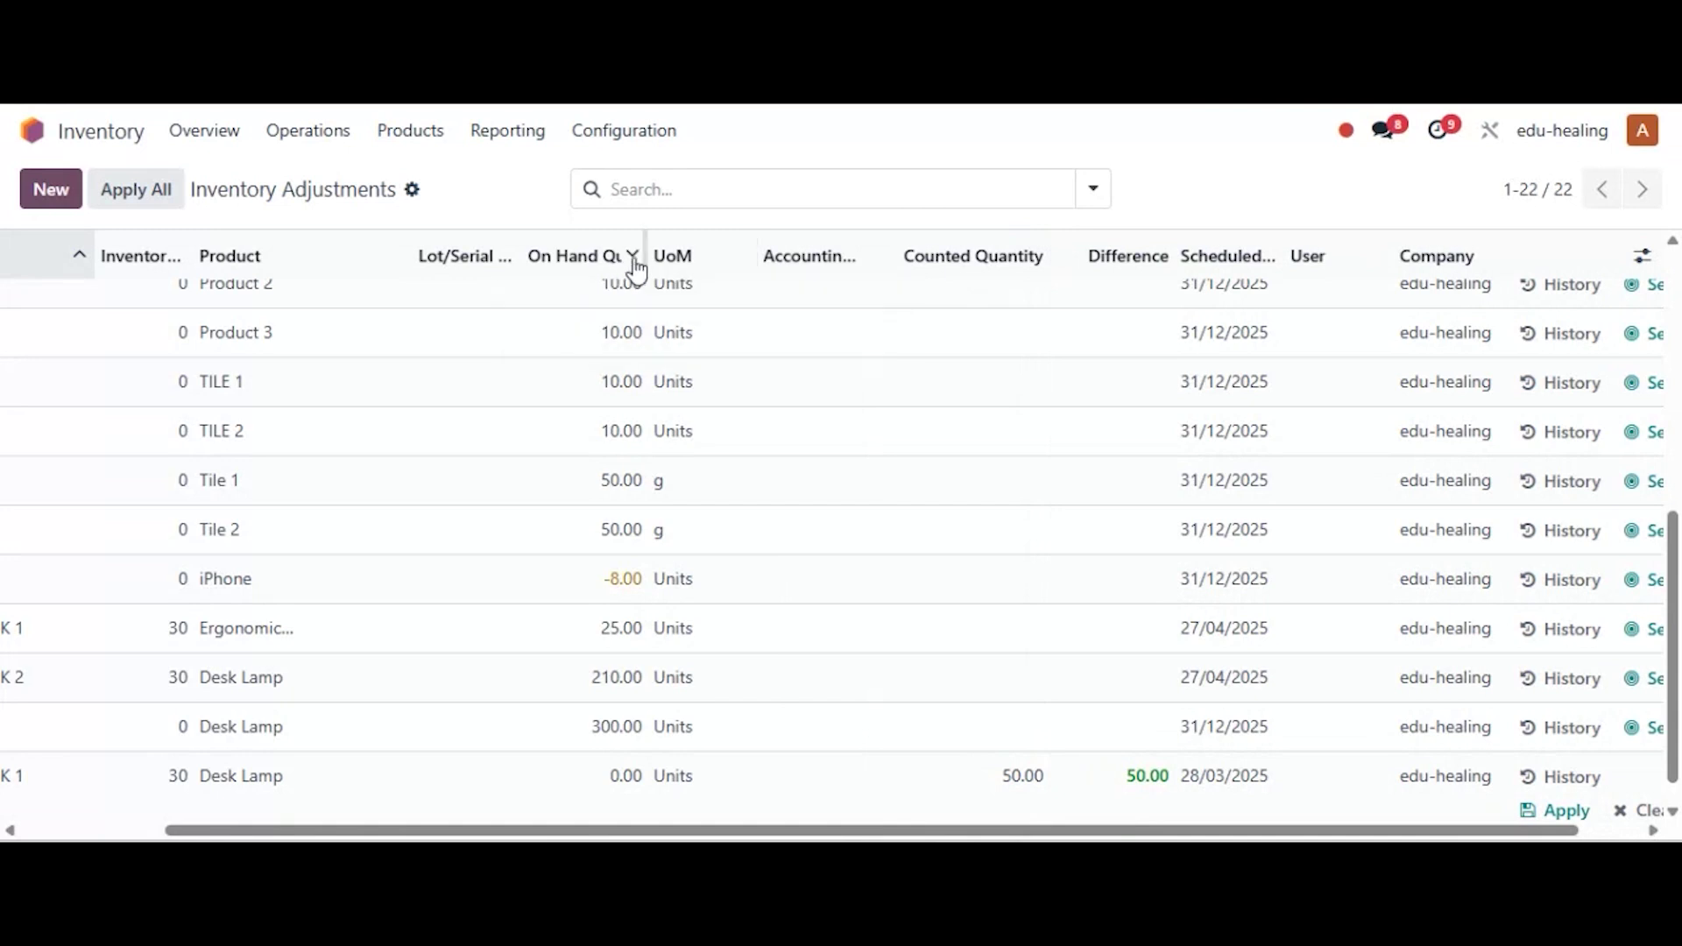
pyautogui.moveTo(645, 254); pyautogui.dragTo(727, 255)
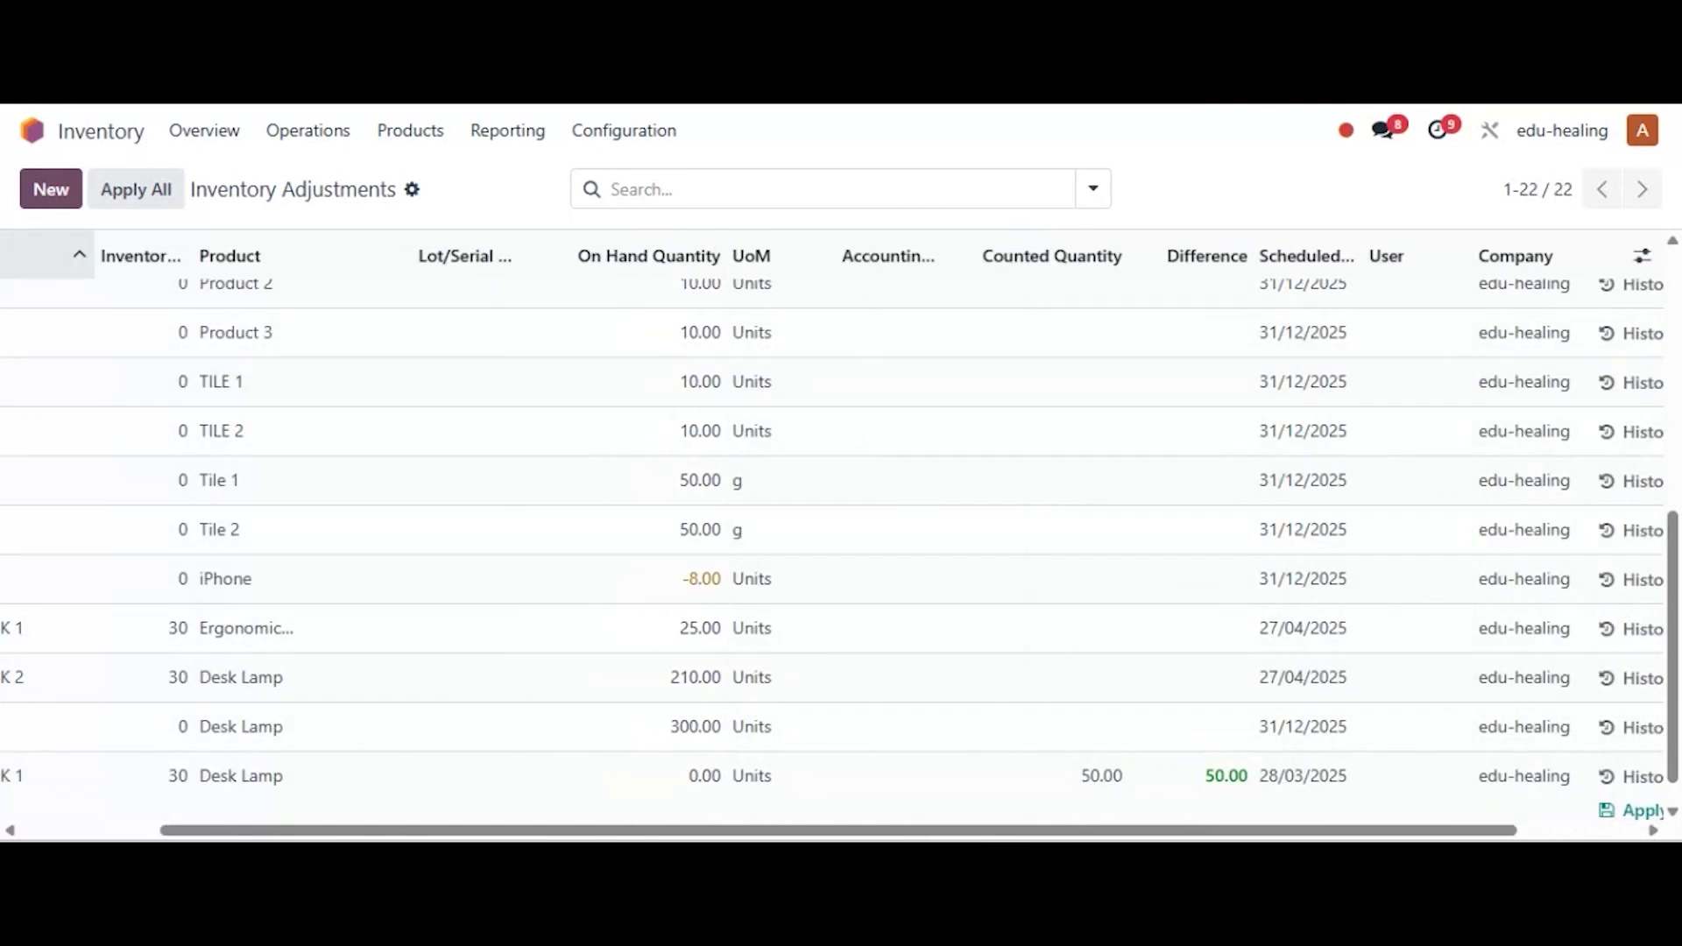
# Apply the counted quantity of the new Desk Lamp line in WH/Stock/RACK 1.
pyautogui.moveTo(1064, 834); pyautogui.dragTo(1226, 834)
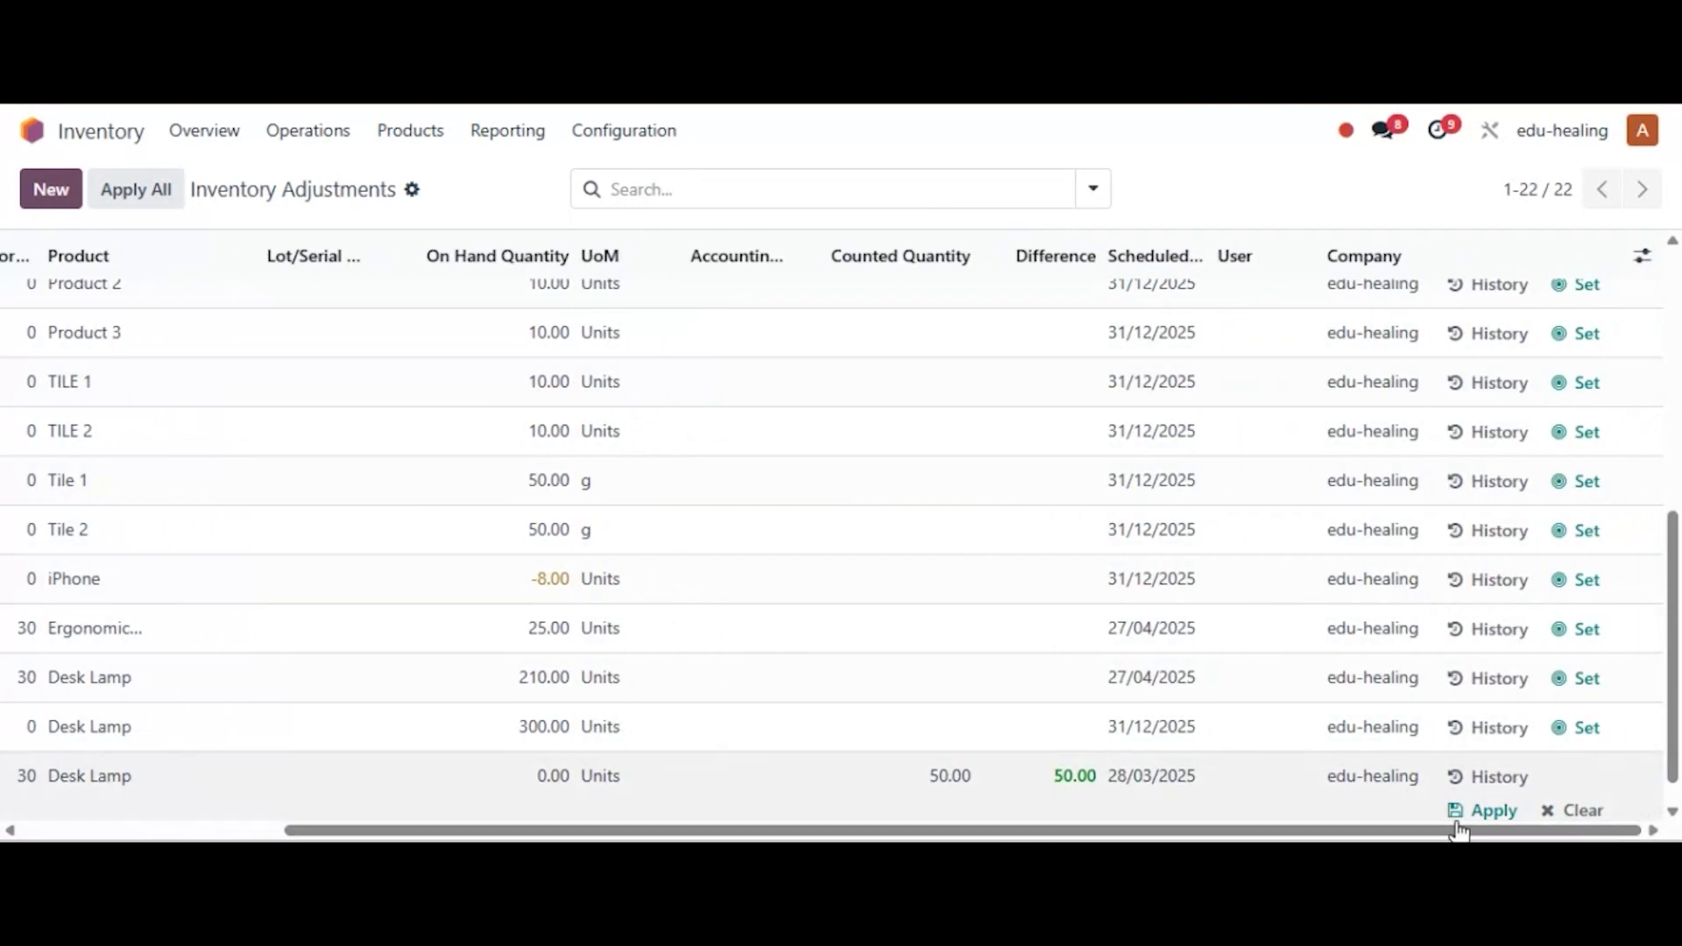
pyautogui.click(1487, 813)
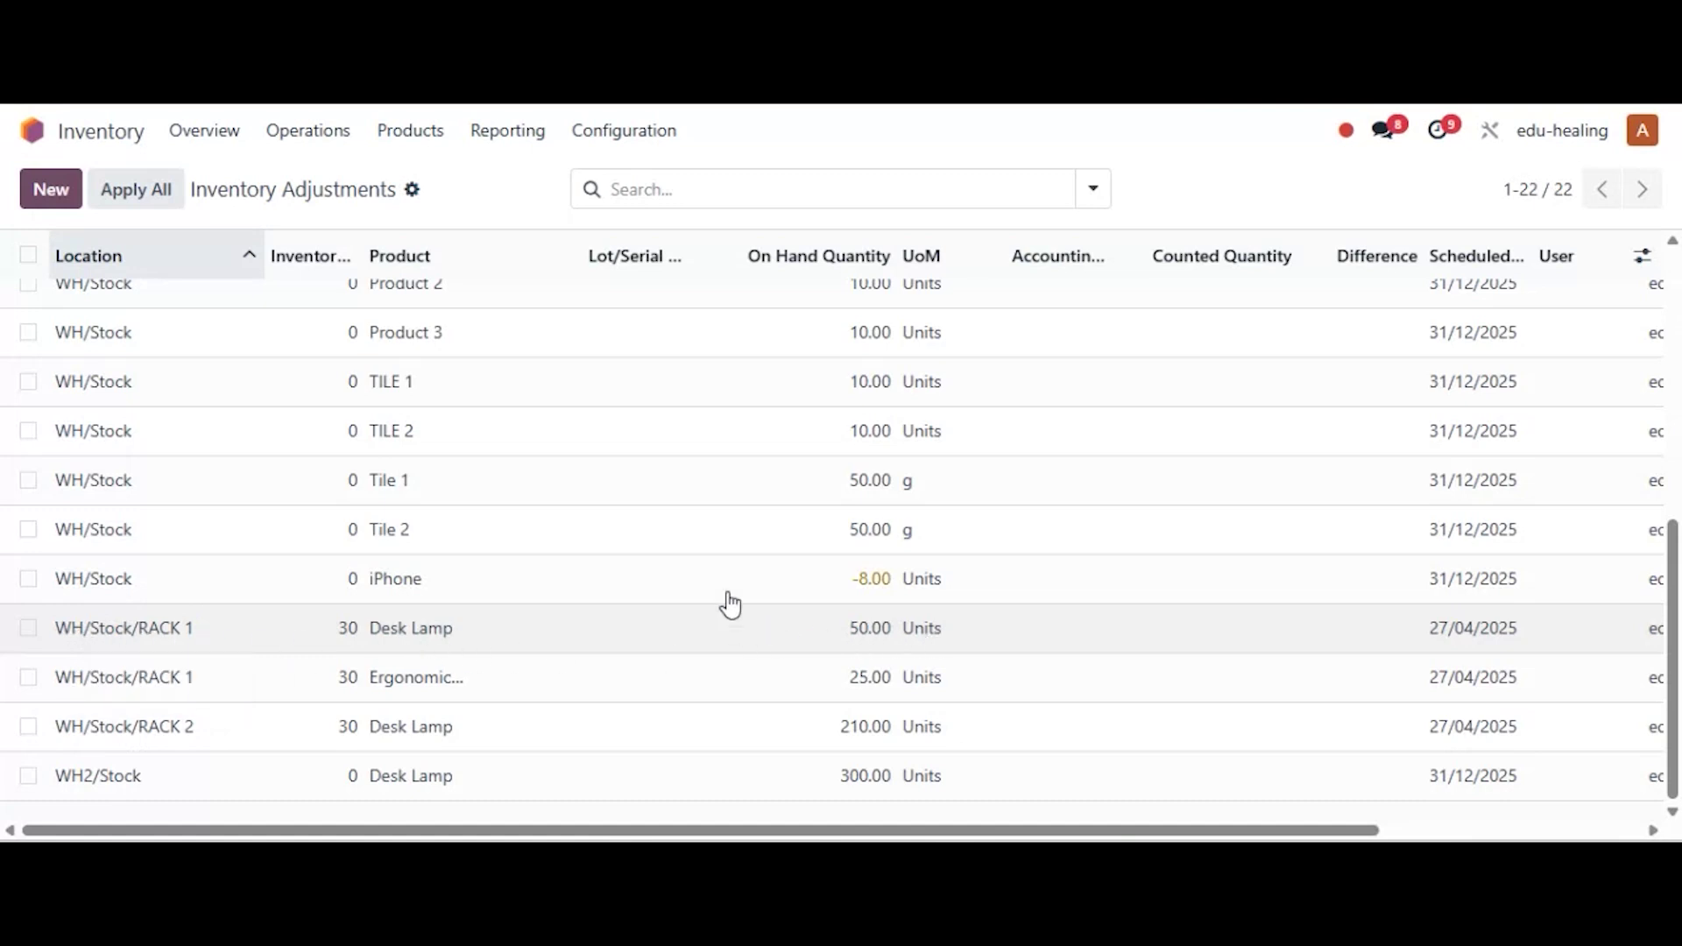
# Search the products for "desk", open Desk Lamp, and view its on-hand quantity by location.
pyautogui.click(413, 143)
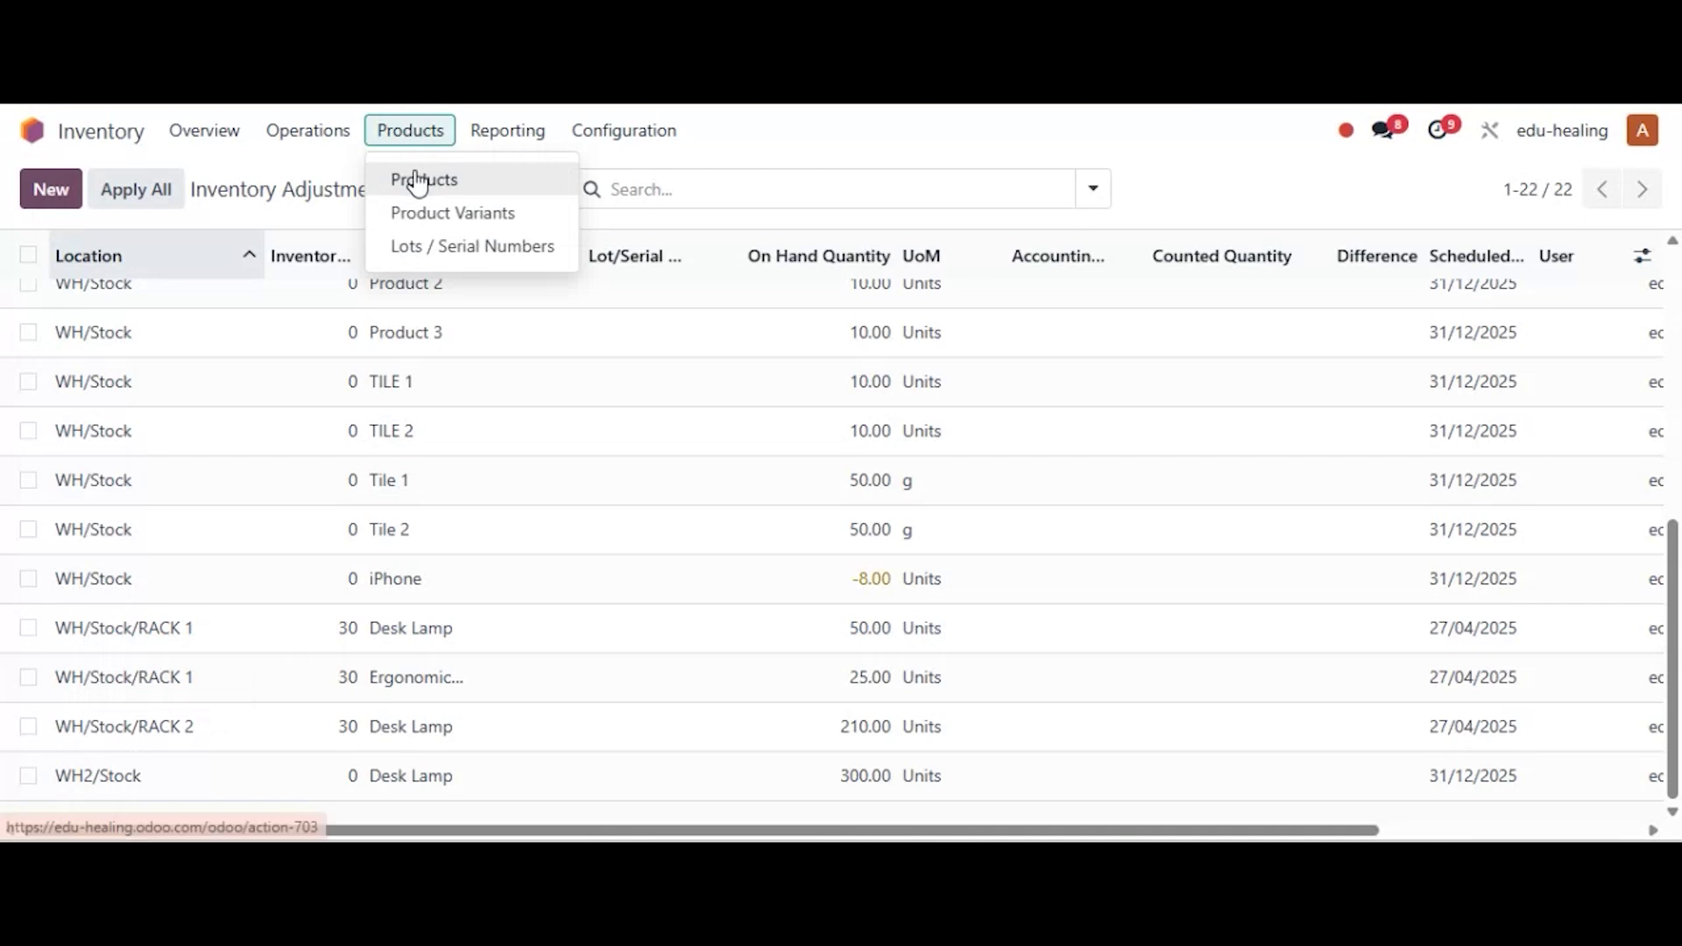
pyautogui.click(413, 178)
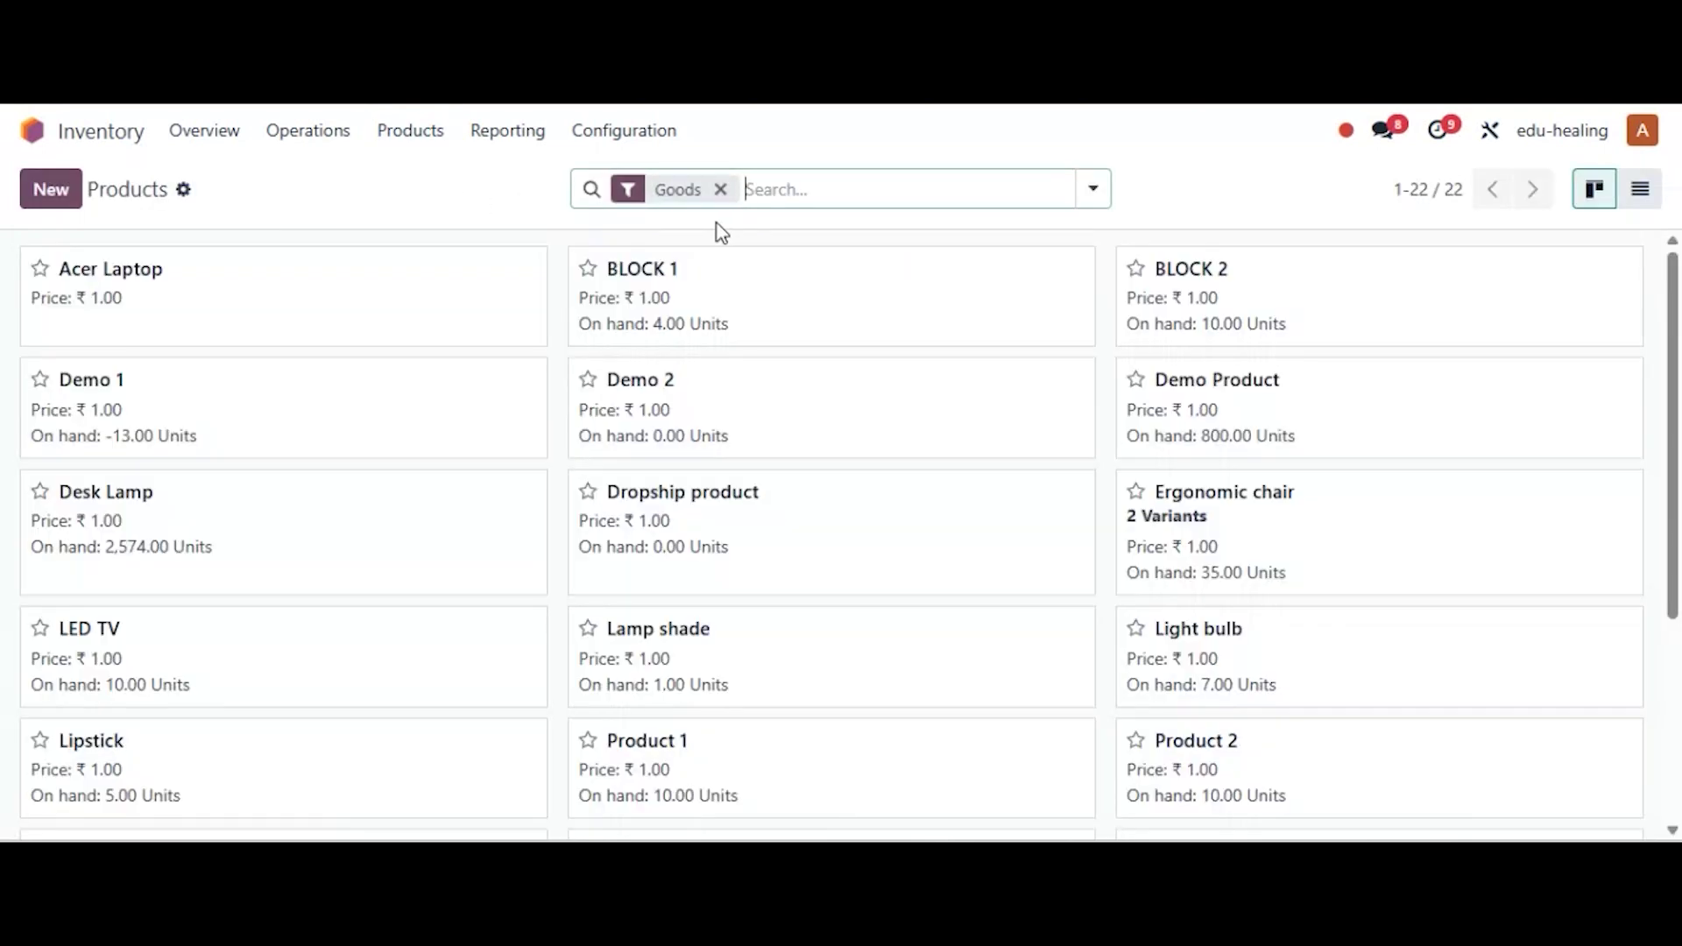
pyautogui.write('desk')
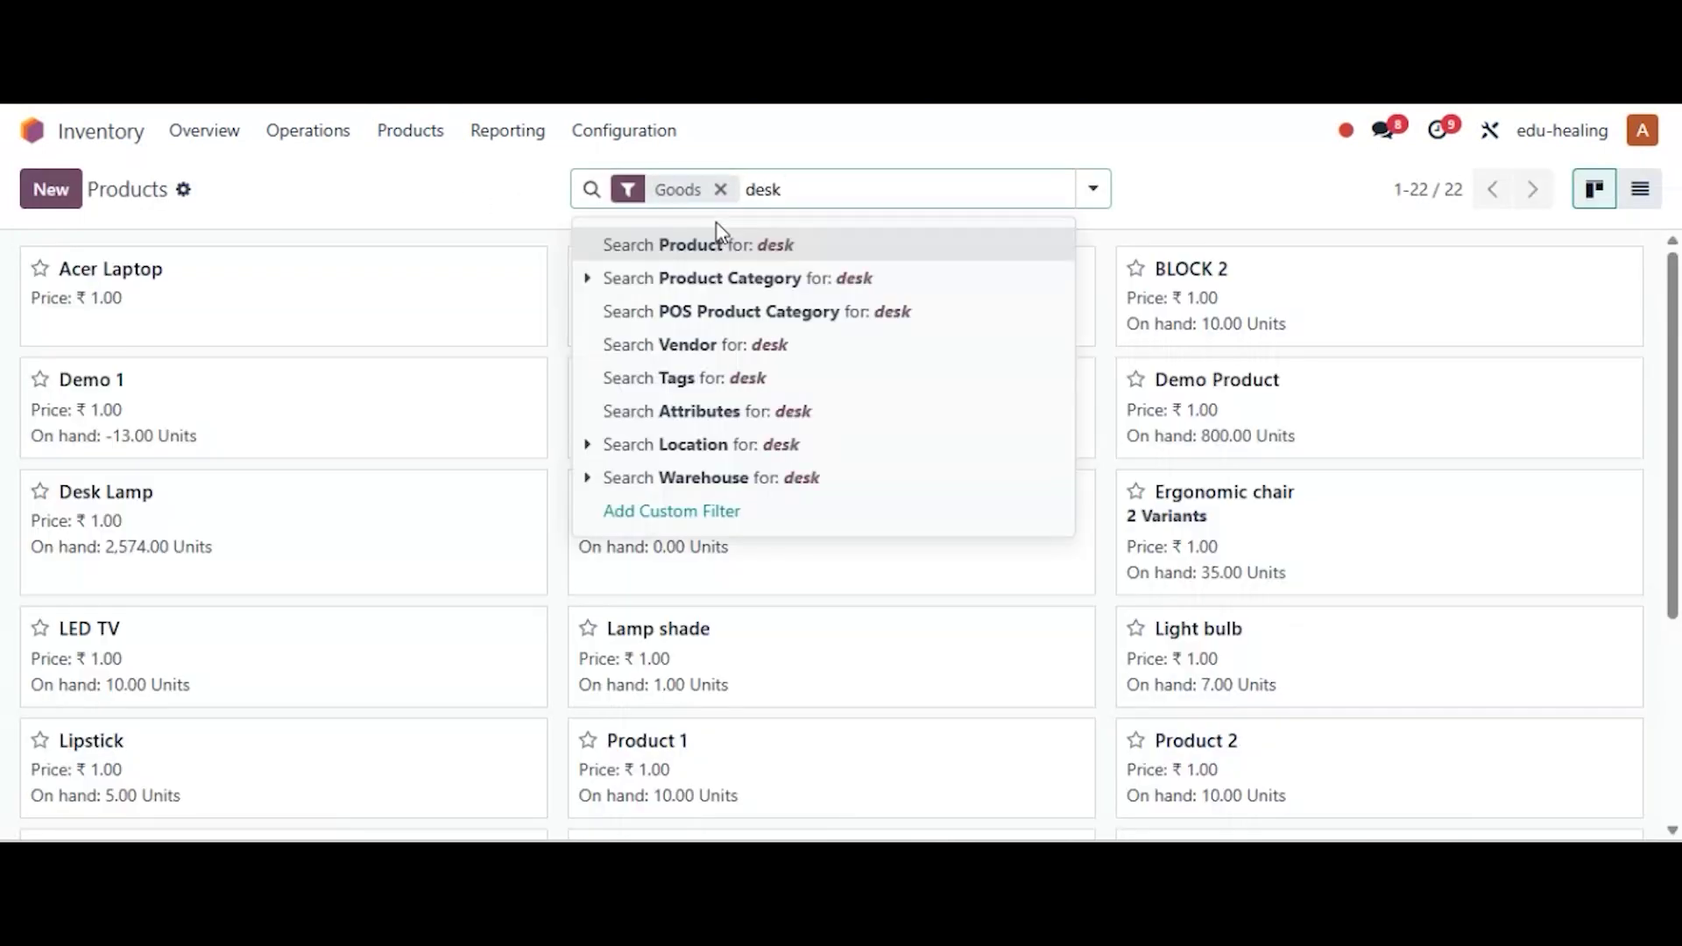
pyautogui.click(718, 244)
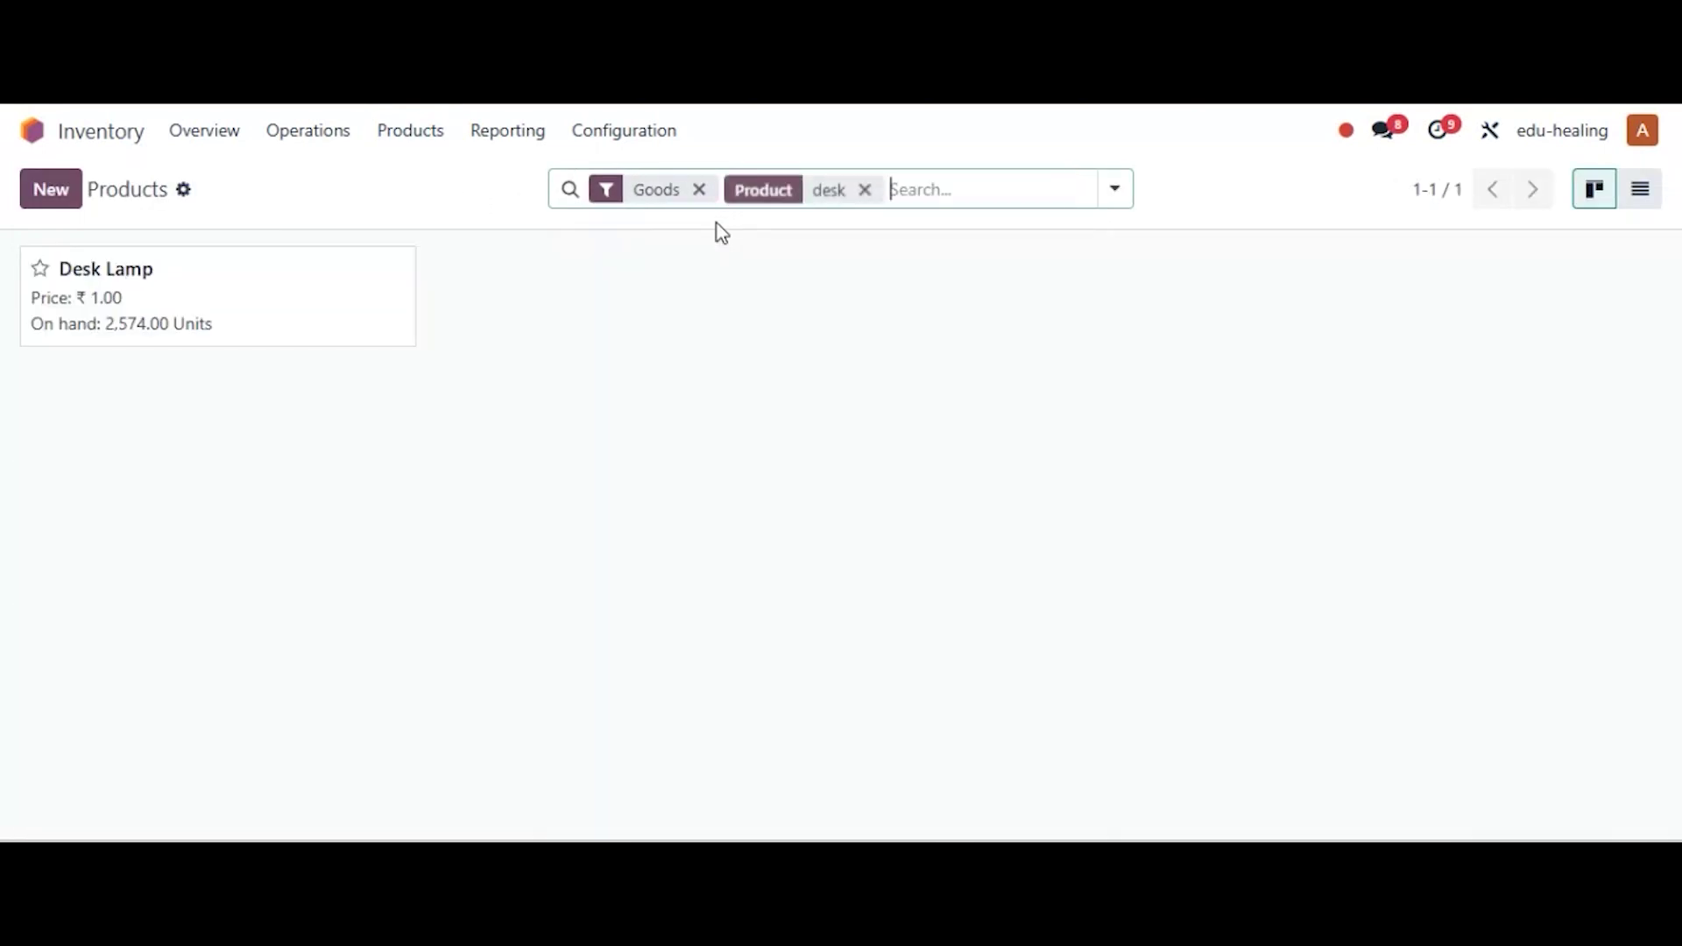
pyautogui.click(261, 306)
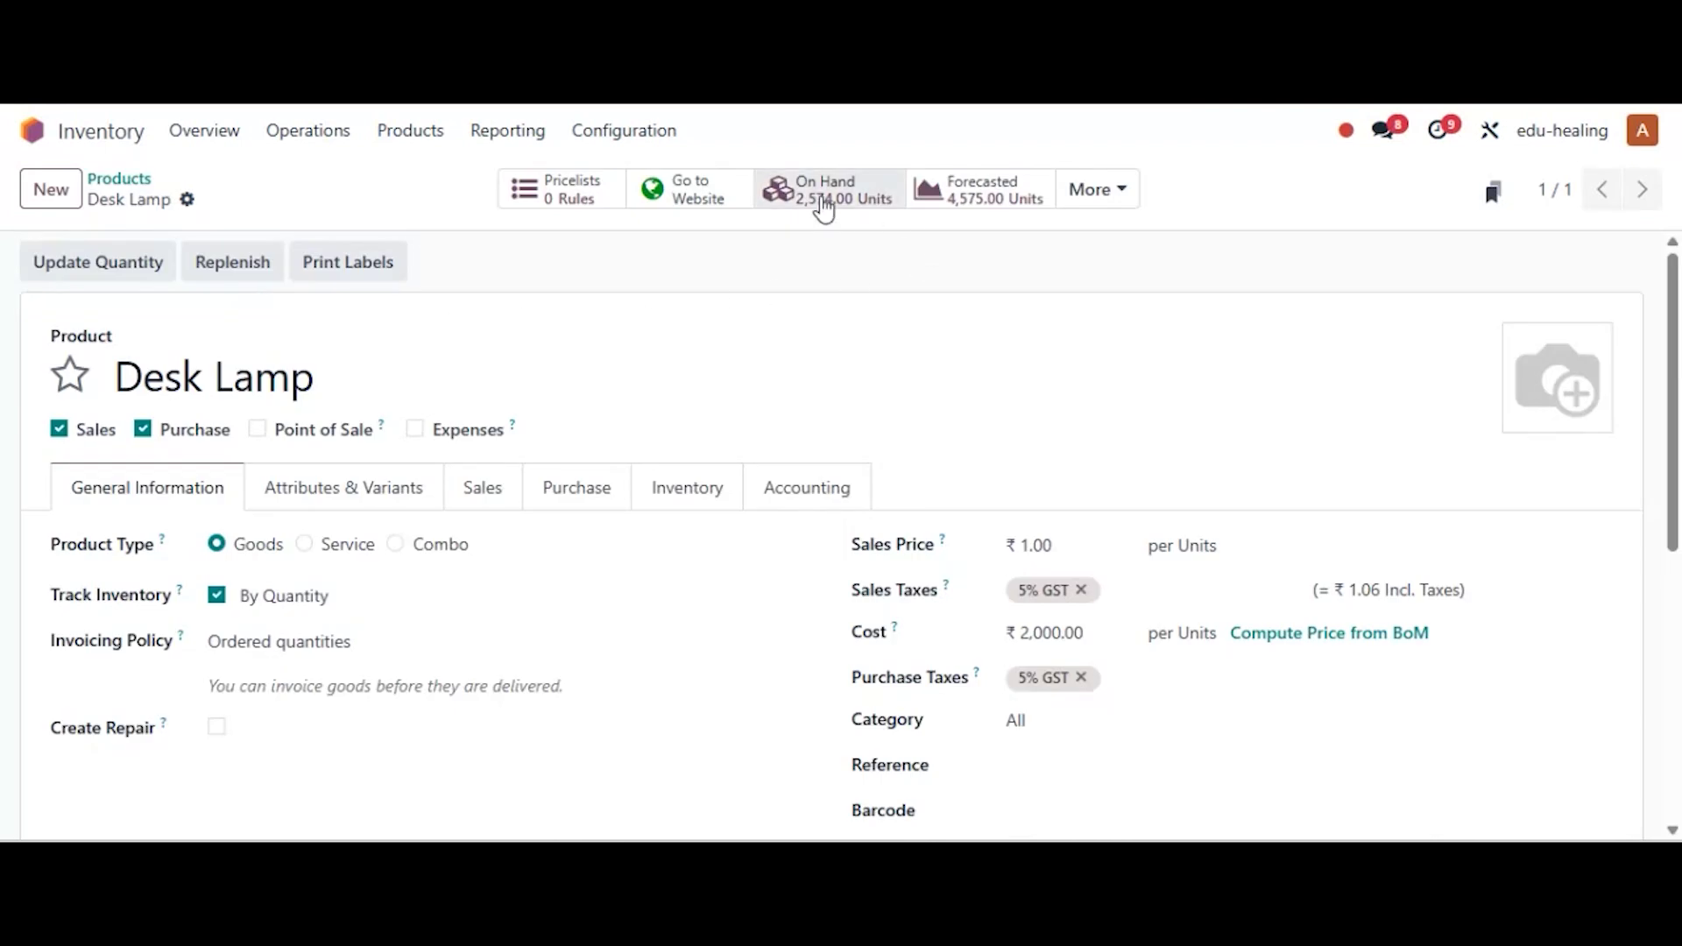
pyautogui.click(823, 208)
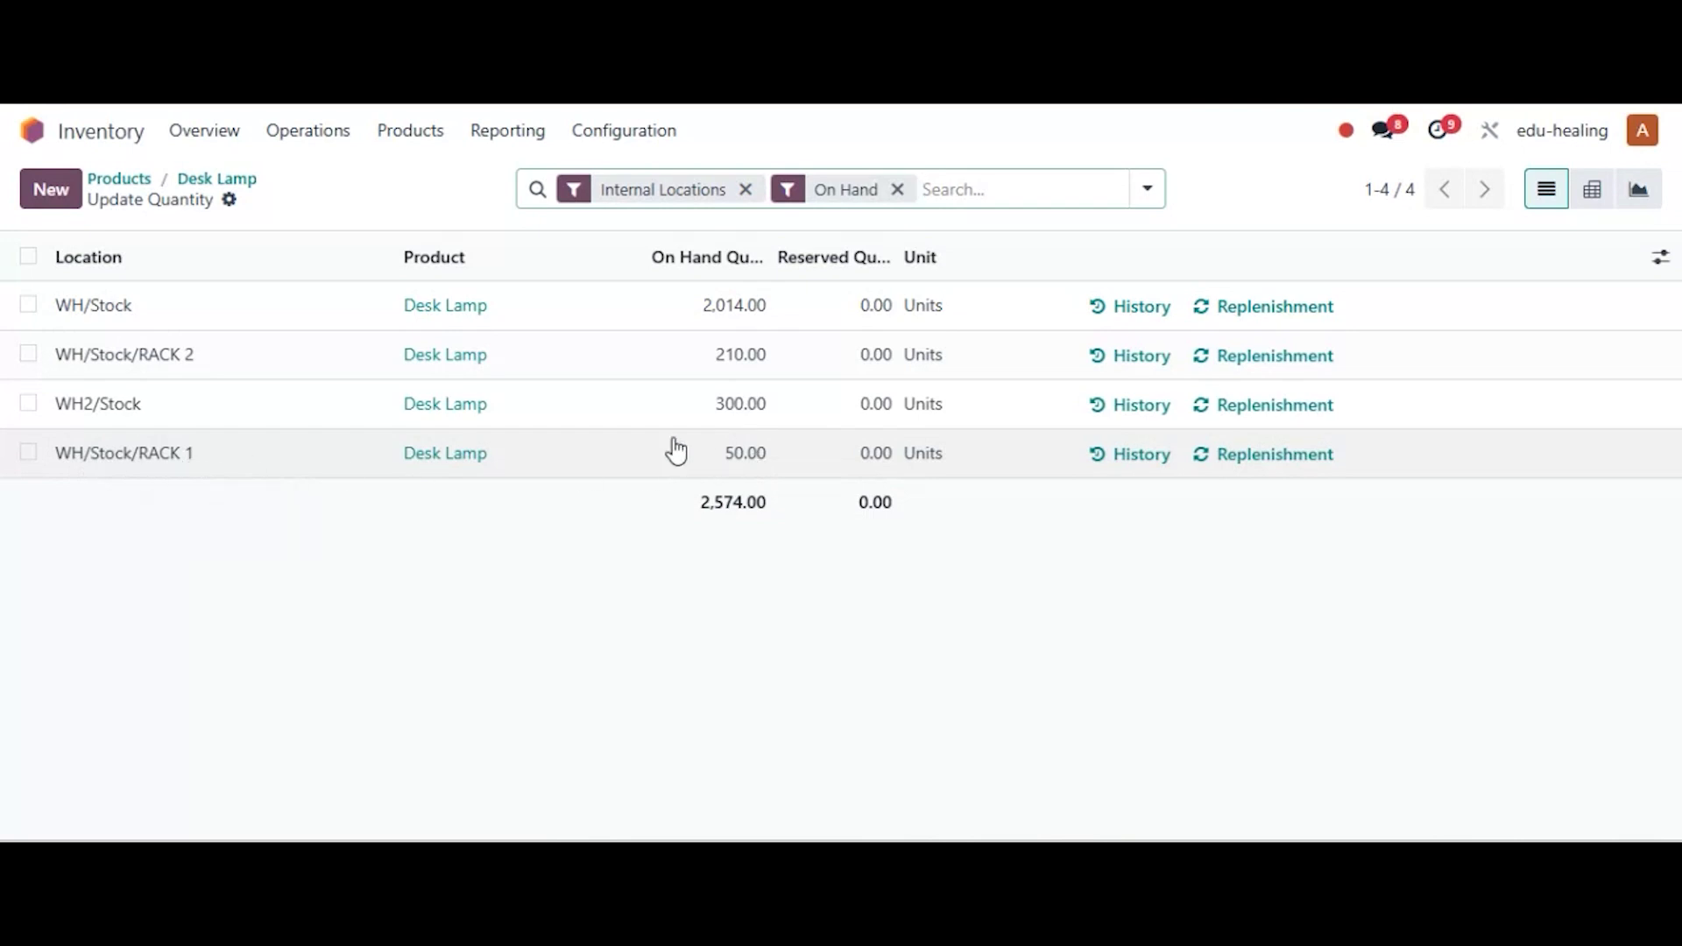
# Return to Physical Inventory and view the history of the Desk Lamp line in WH/Stock/RACK 1.
pyautogui.click(303, 133)
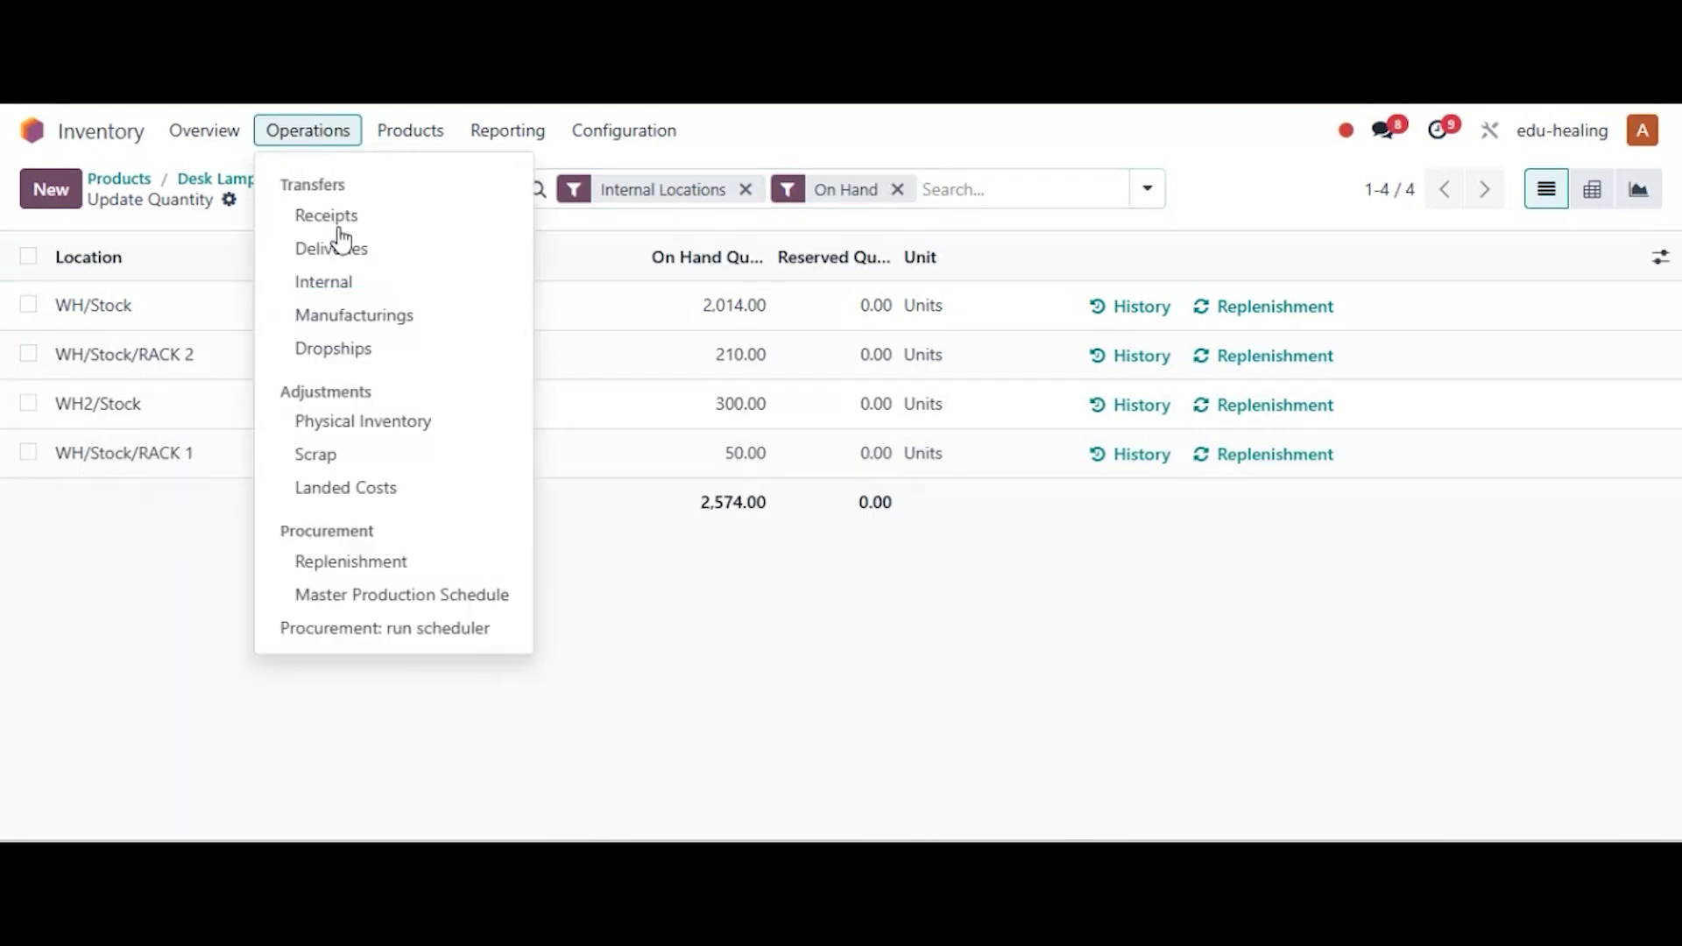
pyautogui.click(381, 423)
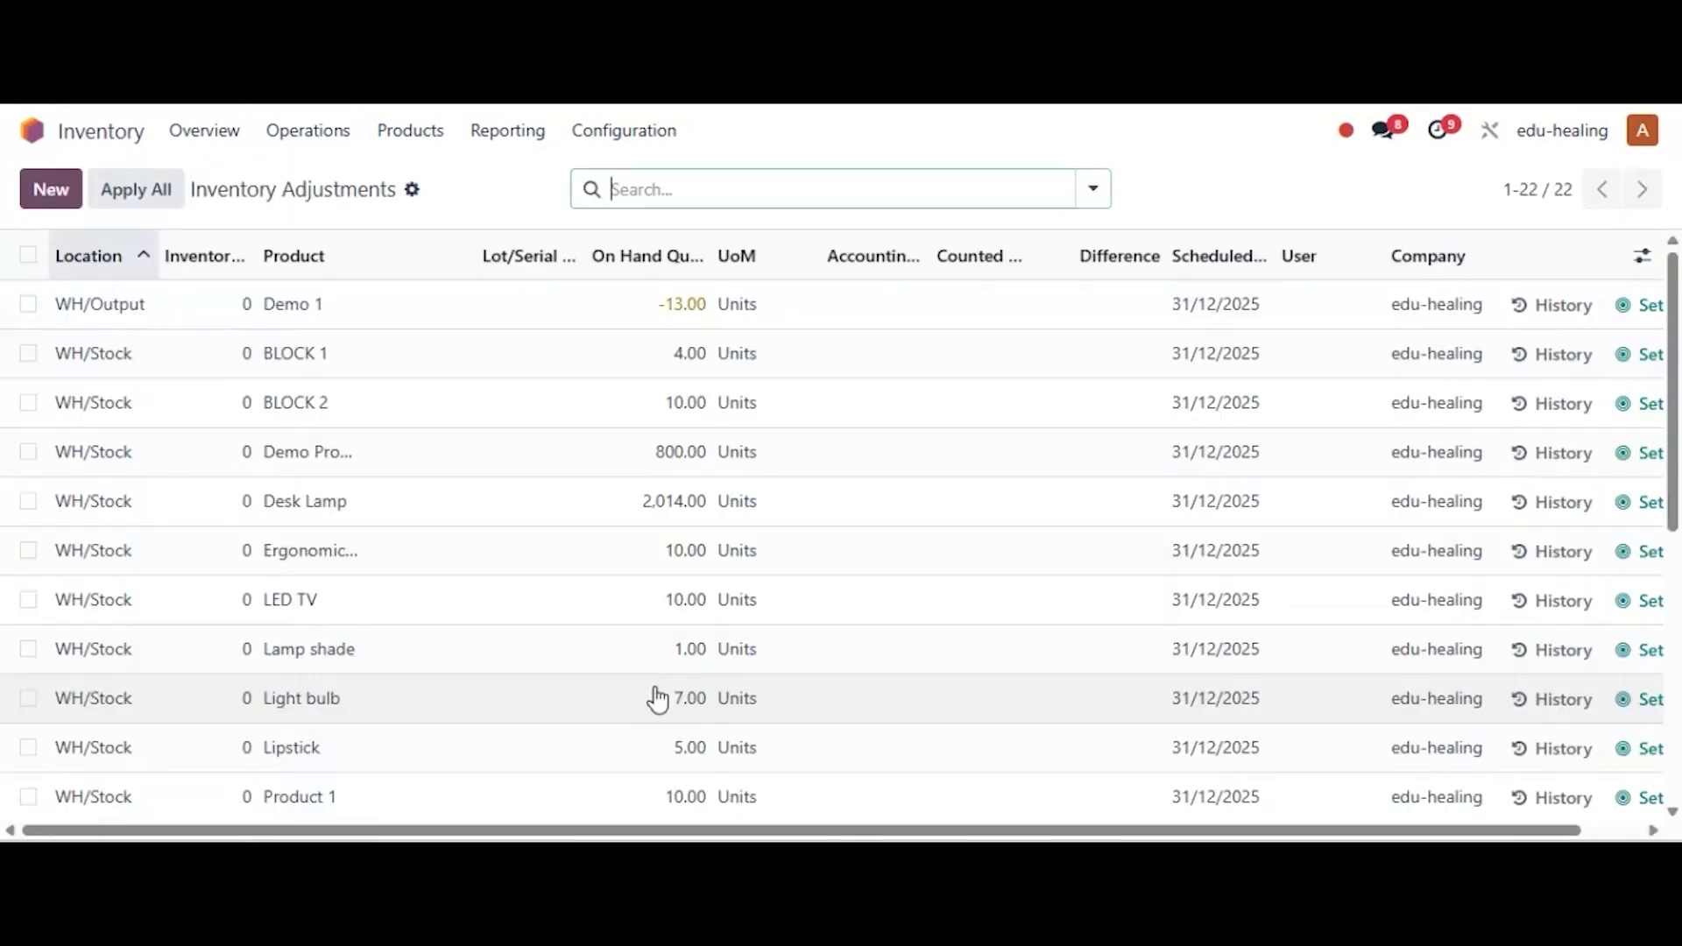
pyautogui.scroll(-5, 561, 697)
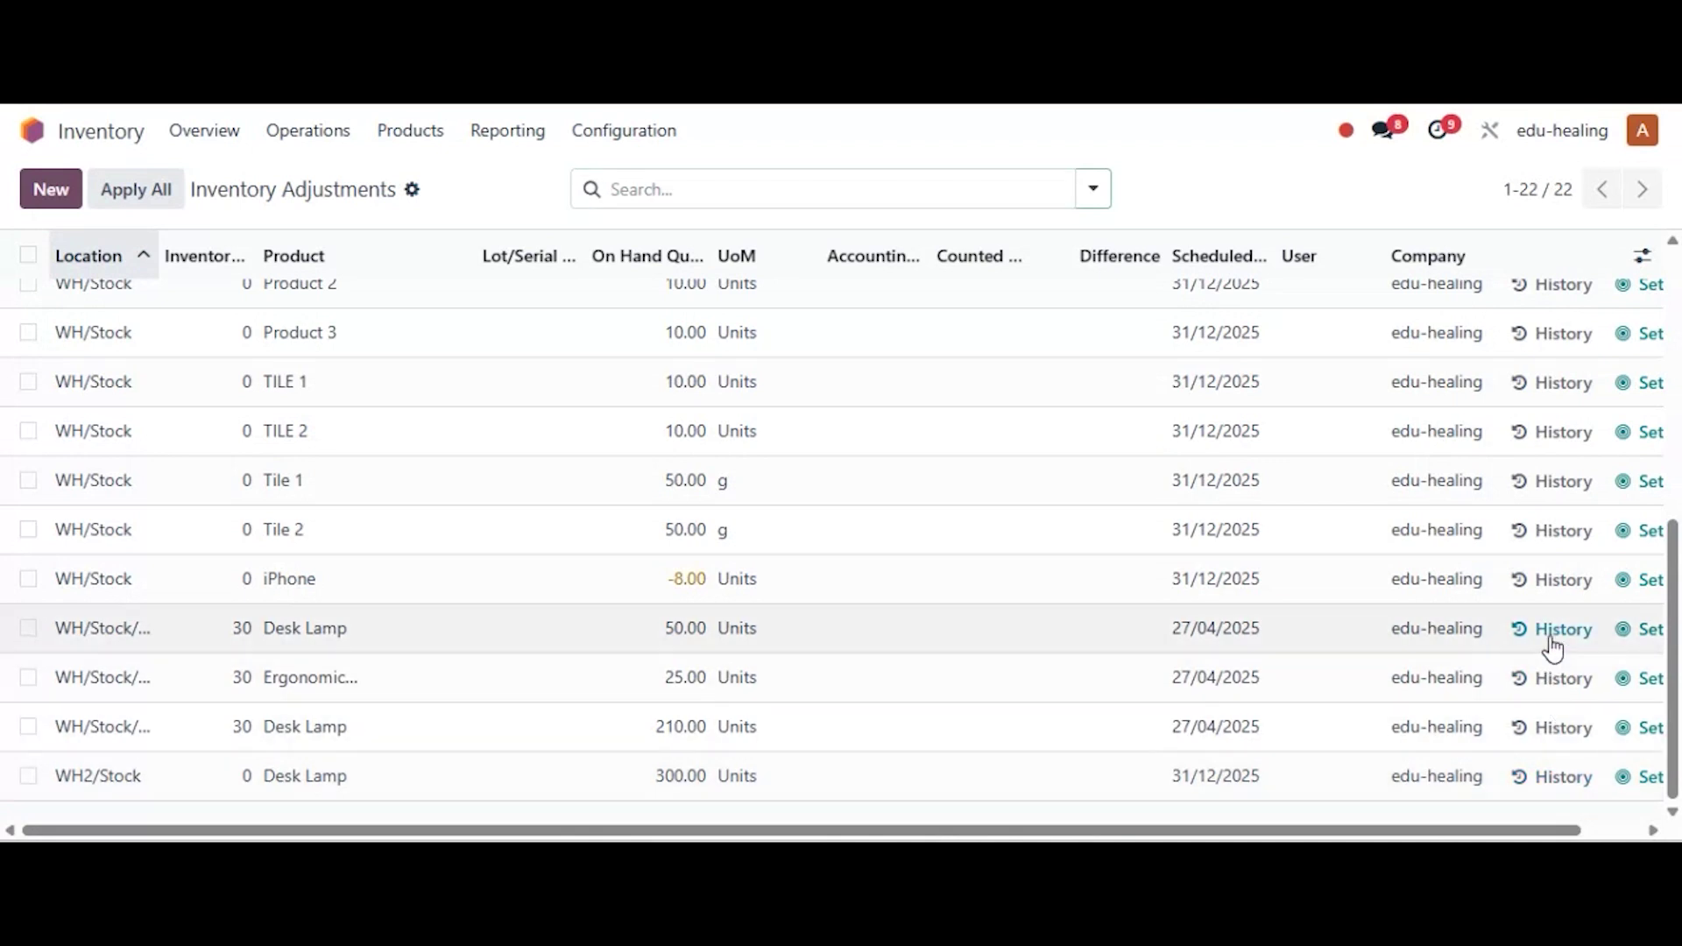
pyautogui.click(1550, 632)
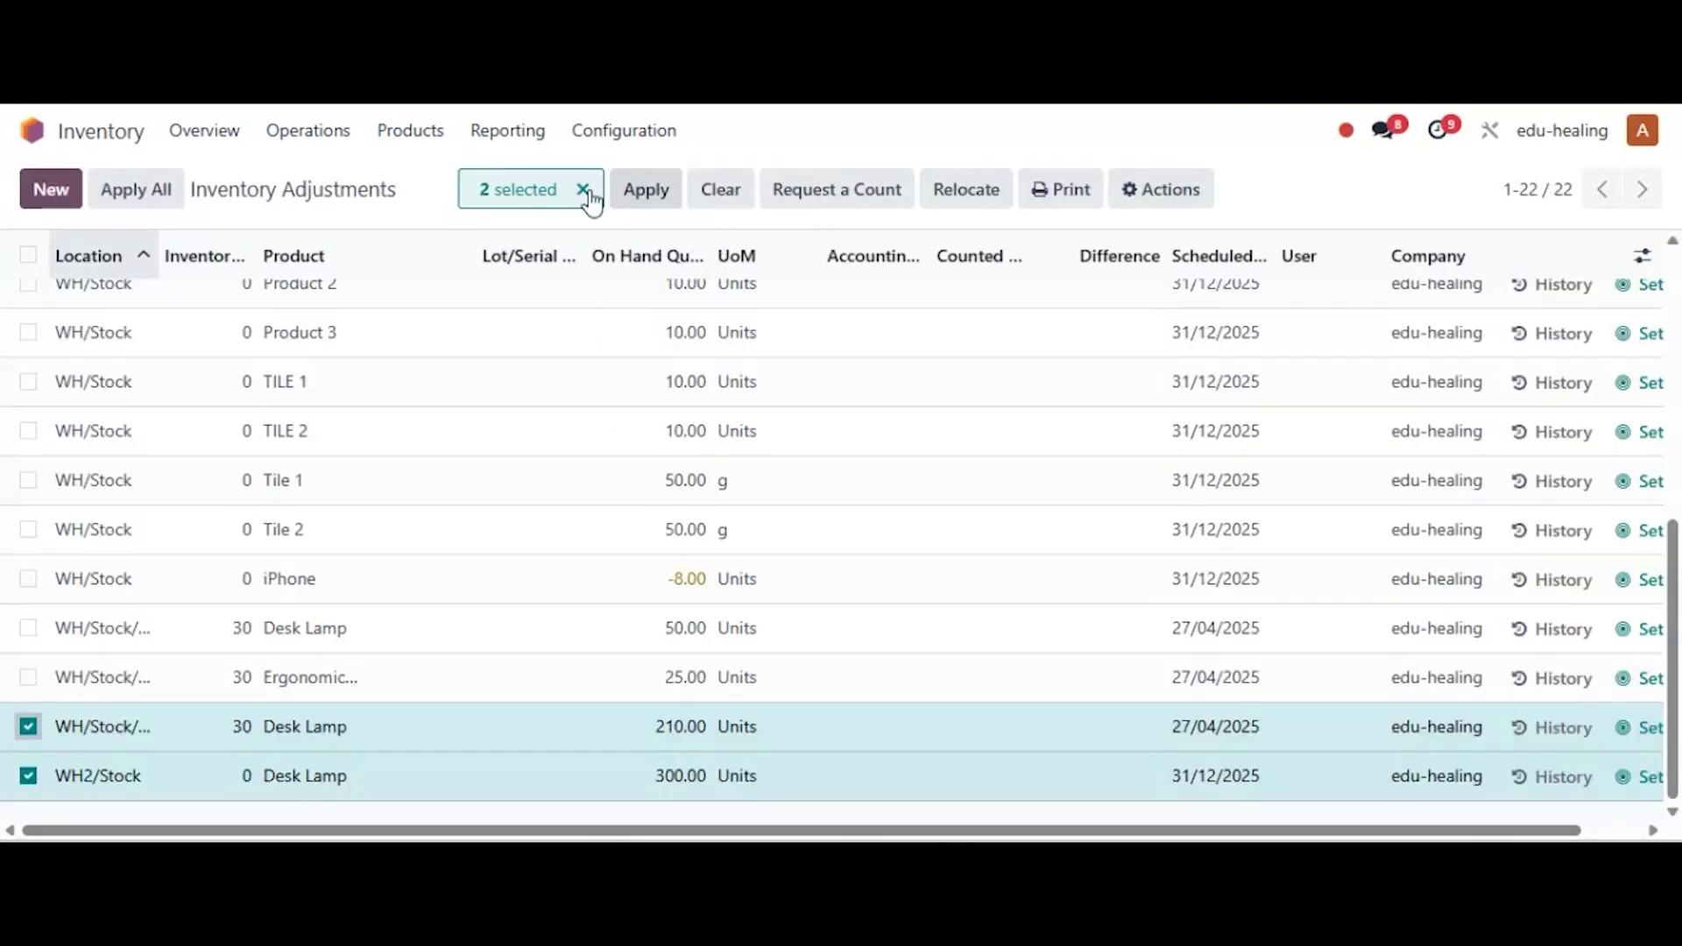
# Clear the current selection and select the last three lines: Ergonomic chair in RACK 1, Desk Lamp in RACK 2, and Desk Lamp in WH2/Stock.
pyautogui.click(582, 187)
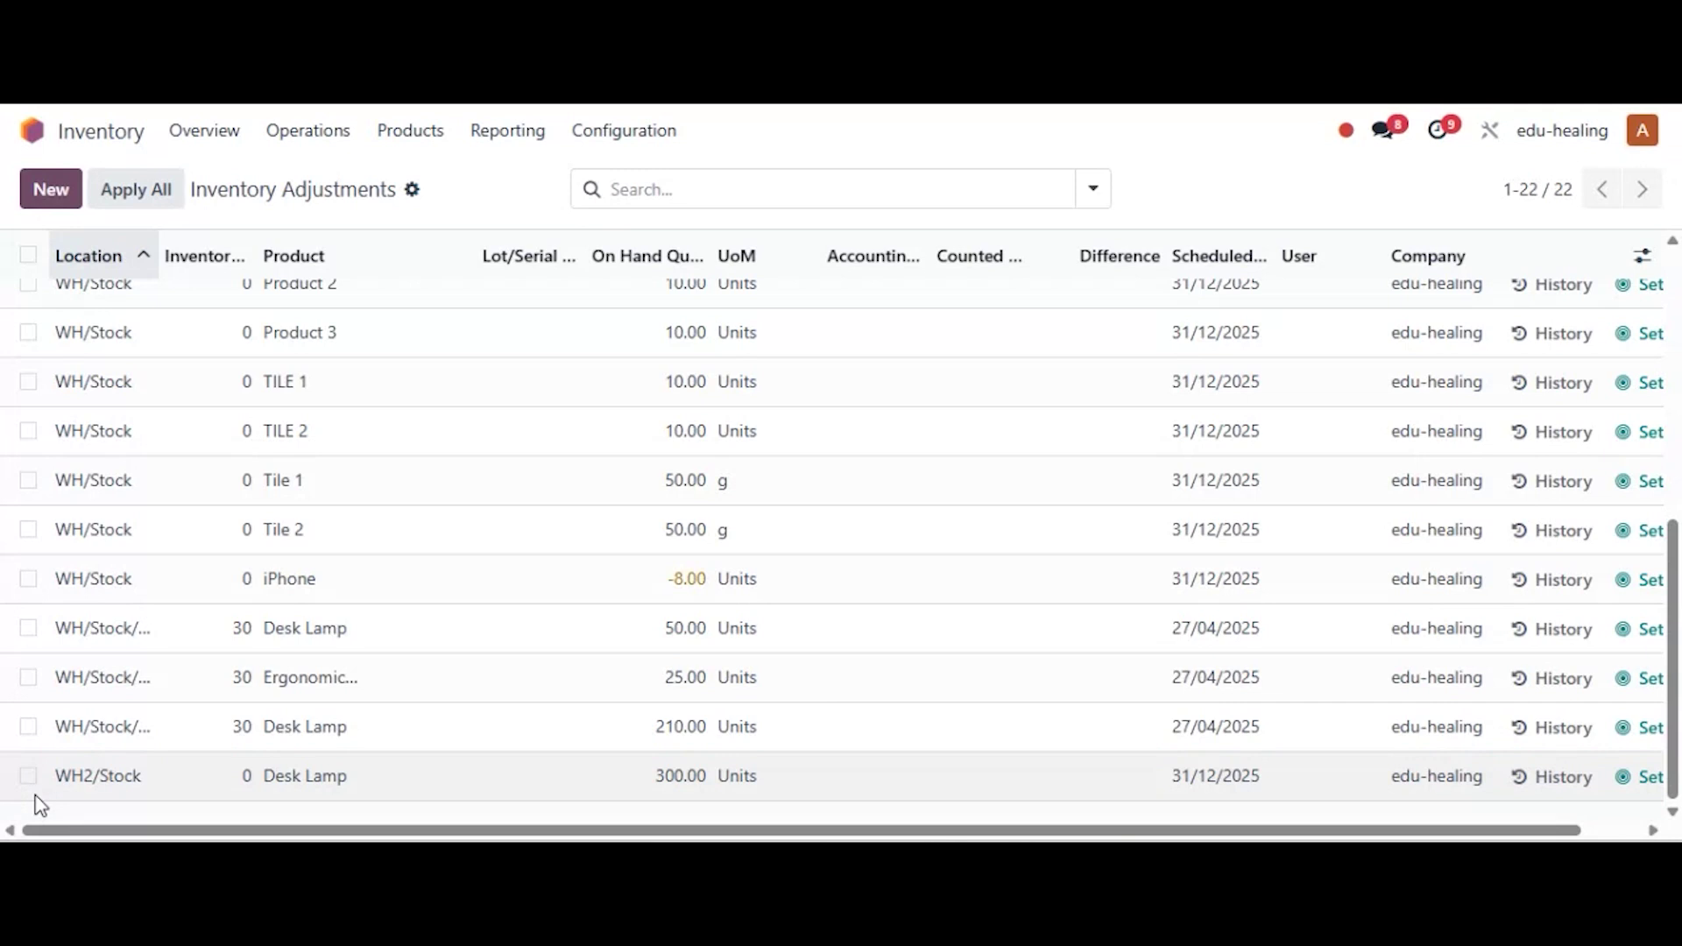
pyautogui.click(28, 775)
pyautogui.click(28, 726)
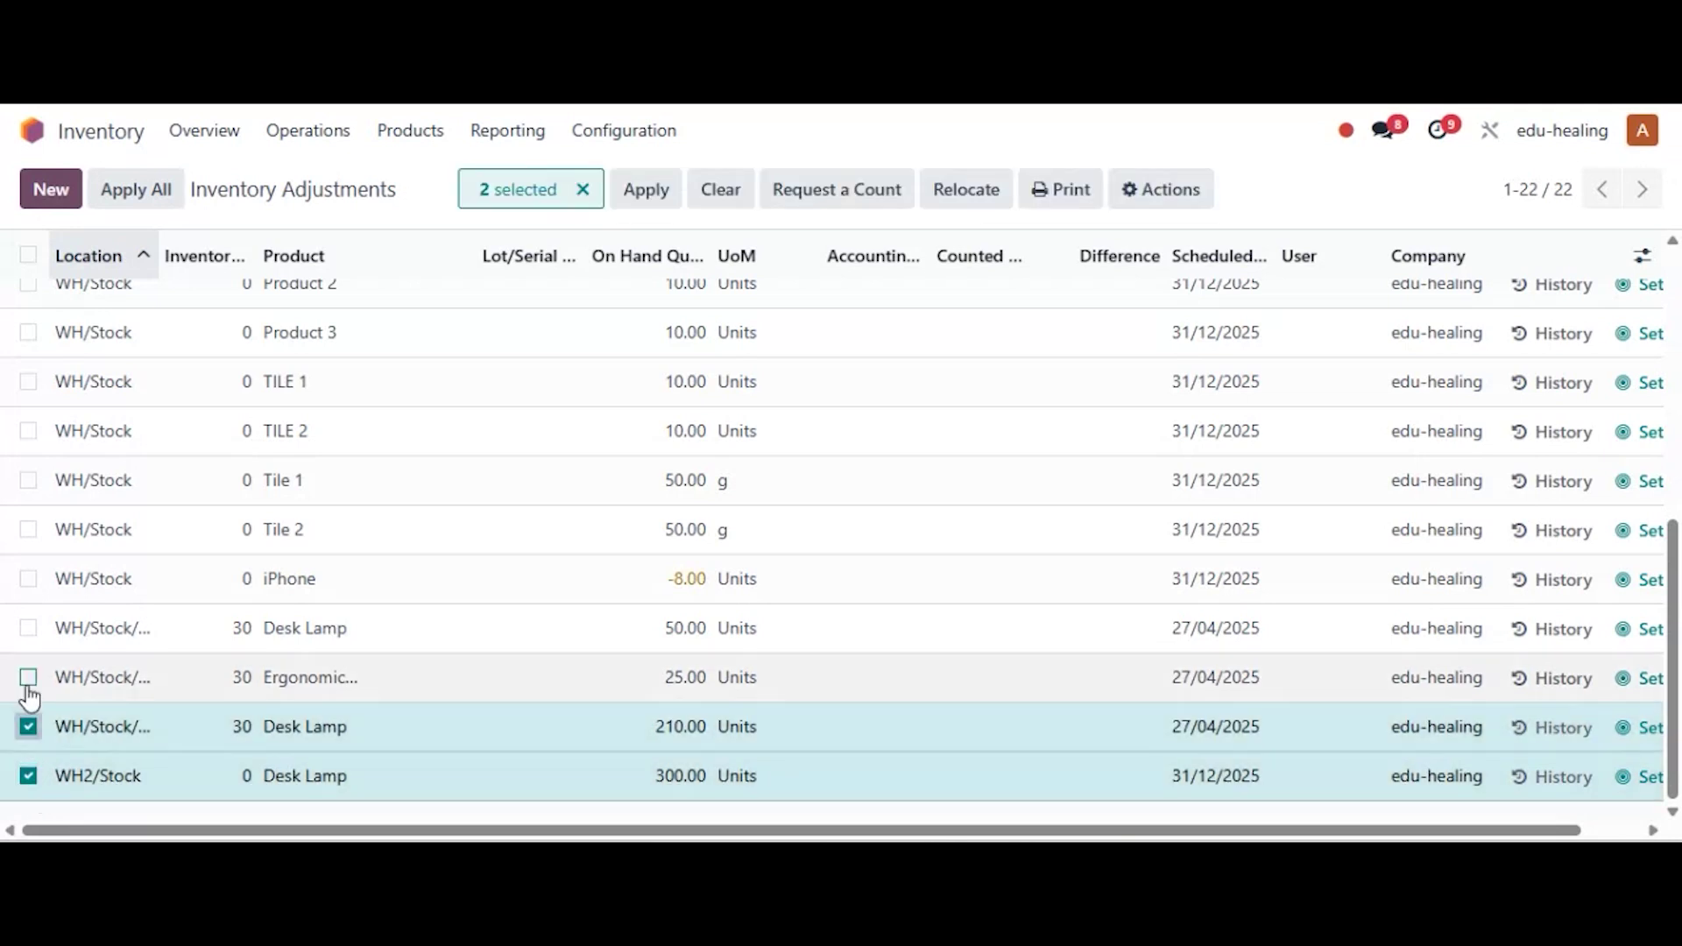
pyautogui.click(28, 678)
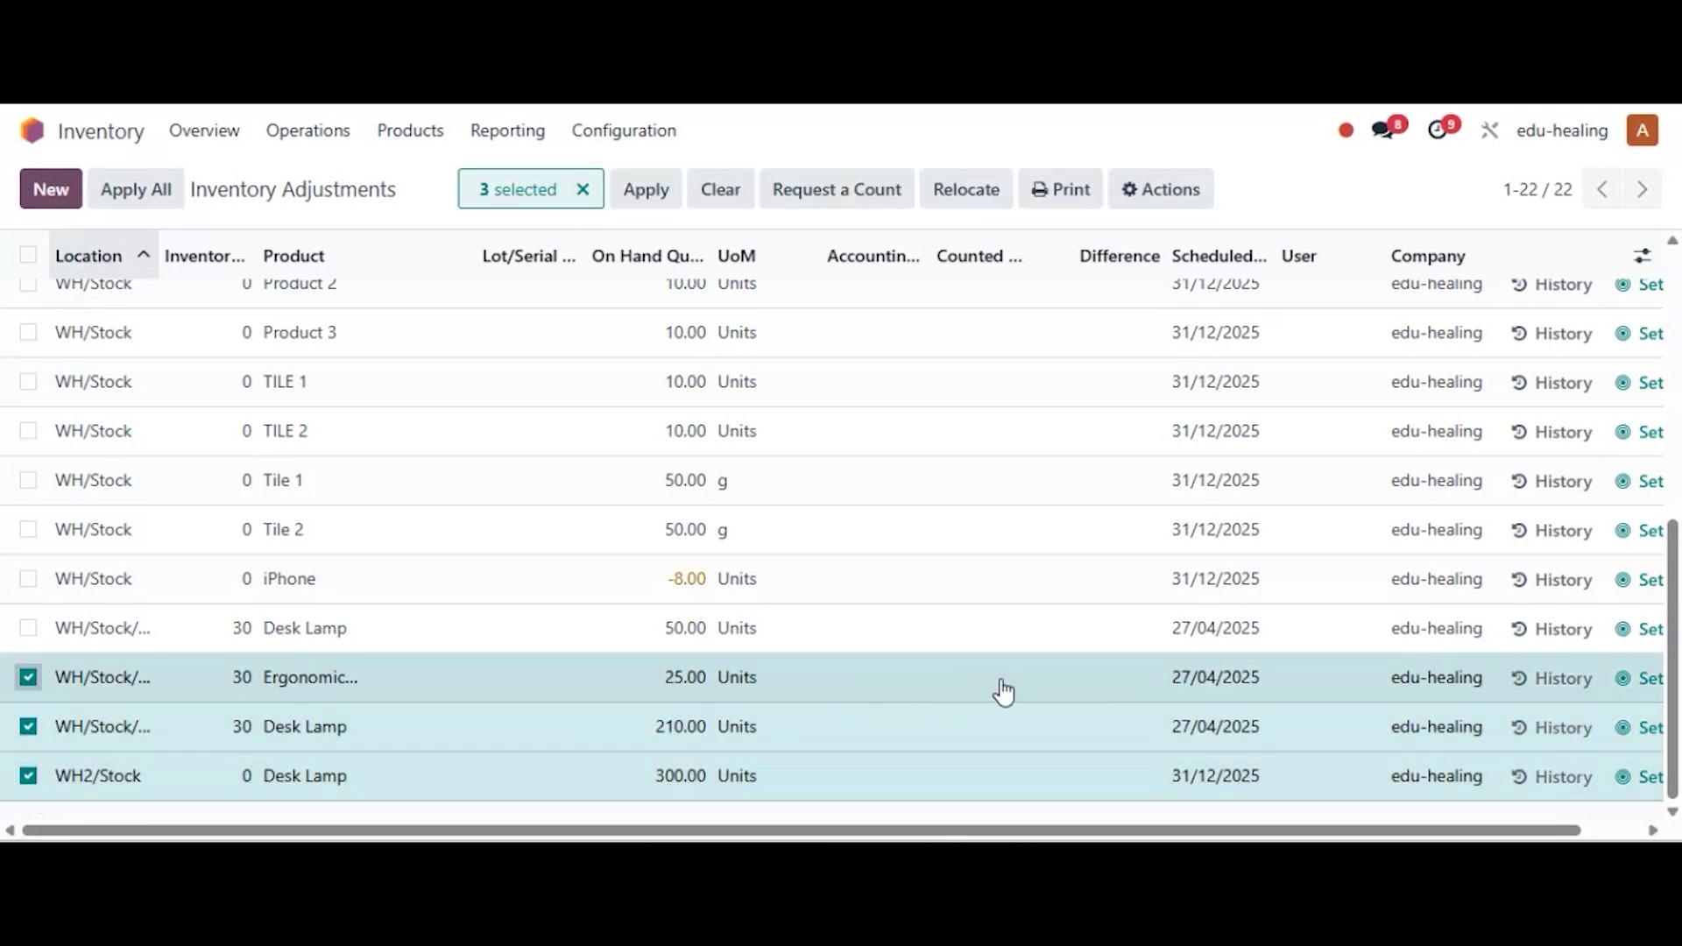
# Set the selected lines' counted quantities to 30 for Ergonomic chair, 230 for Desk Lamp in RACK 2, and 360 for Desk Lamp in WH2/Stock.
pyautogui.click(1004, 692)
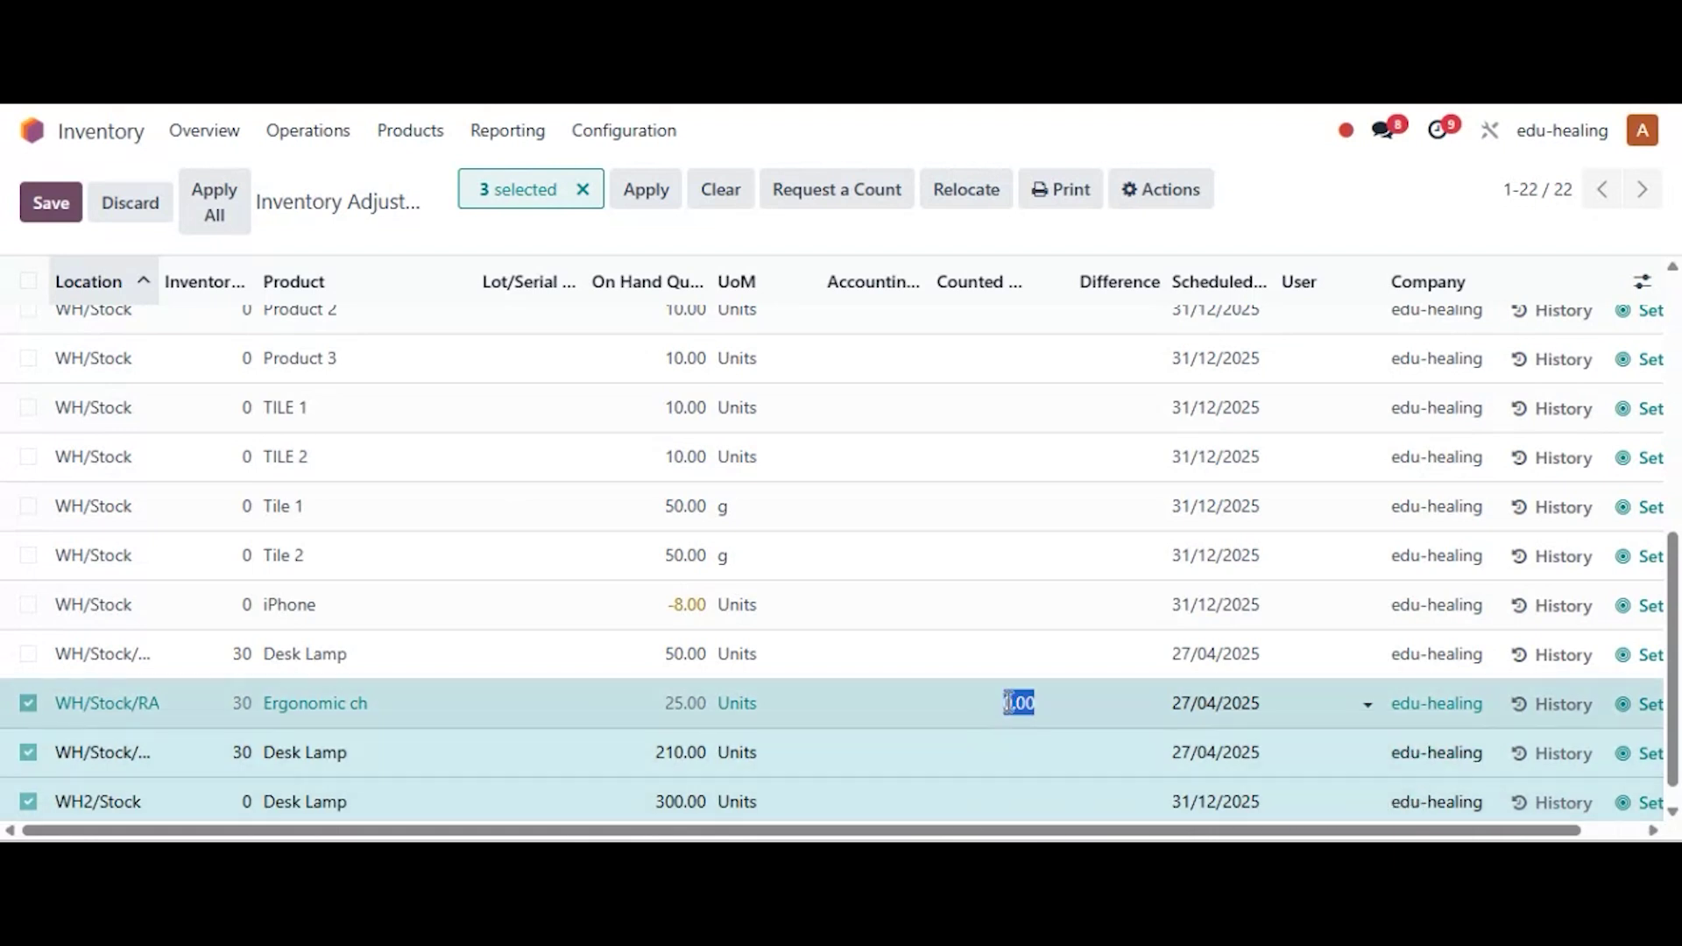
pyautogui.write('2')
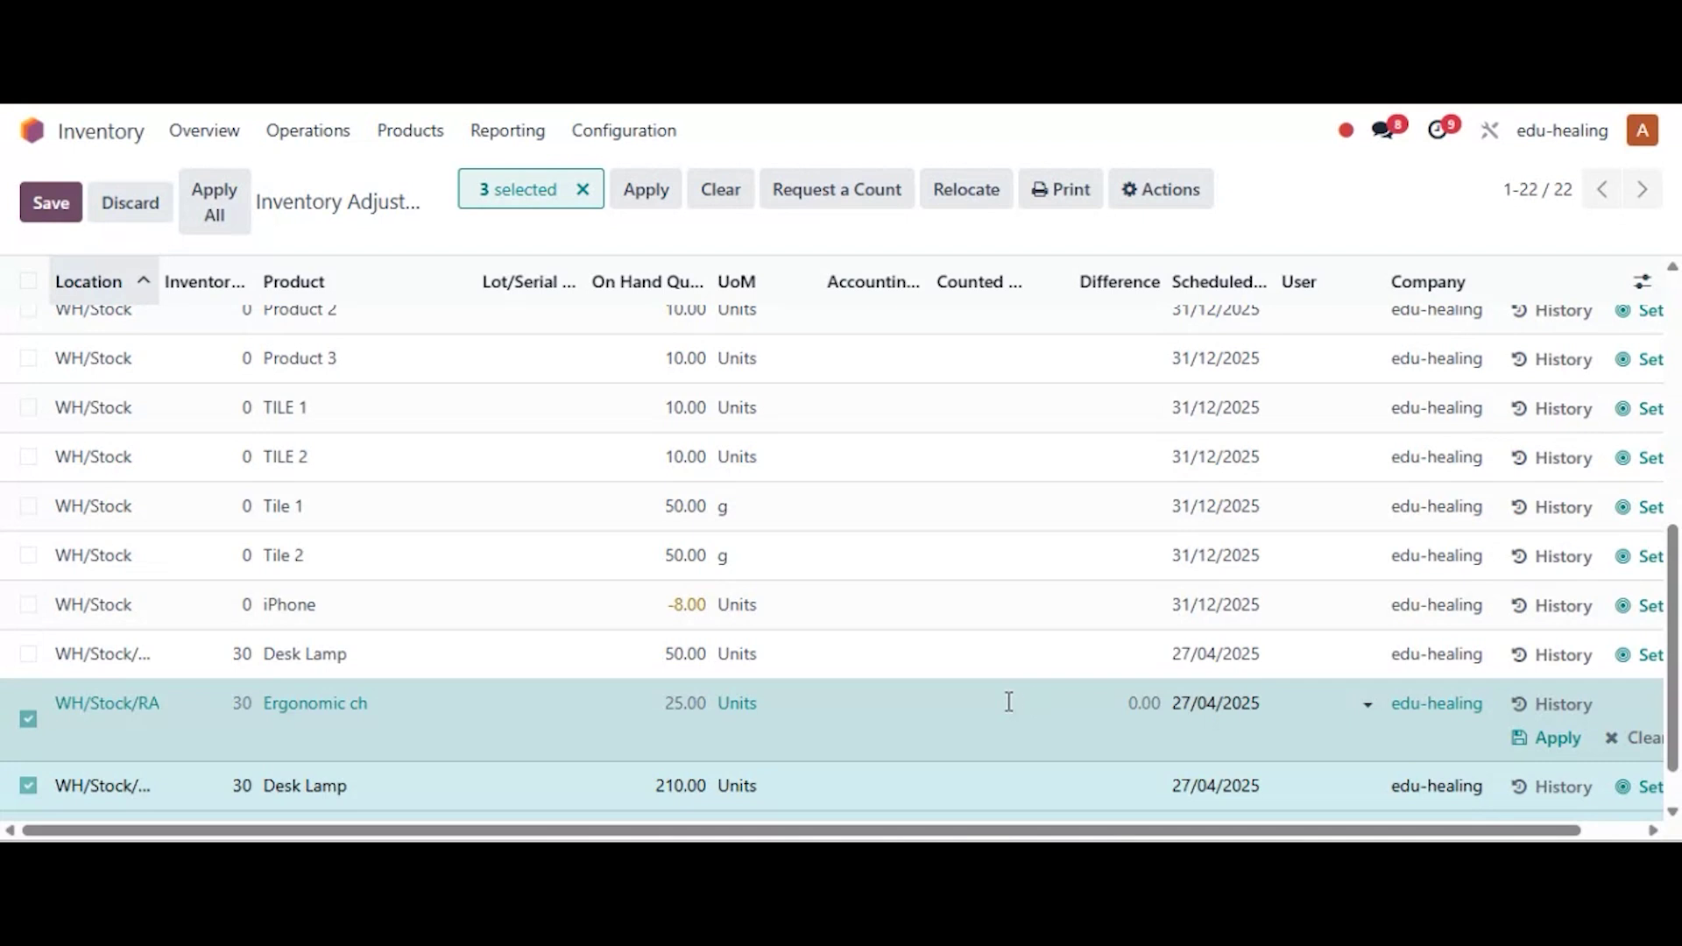
pyautogui.scroll(-1, 1008, 702)
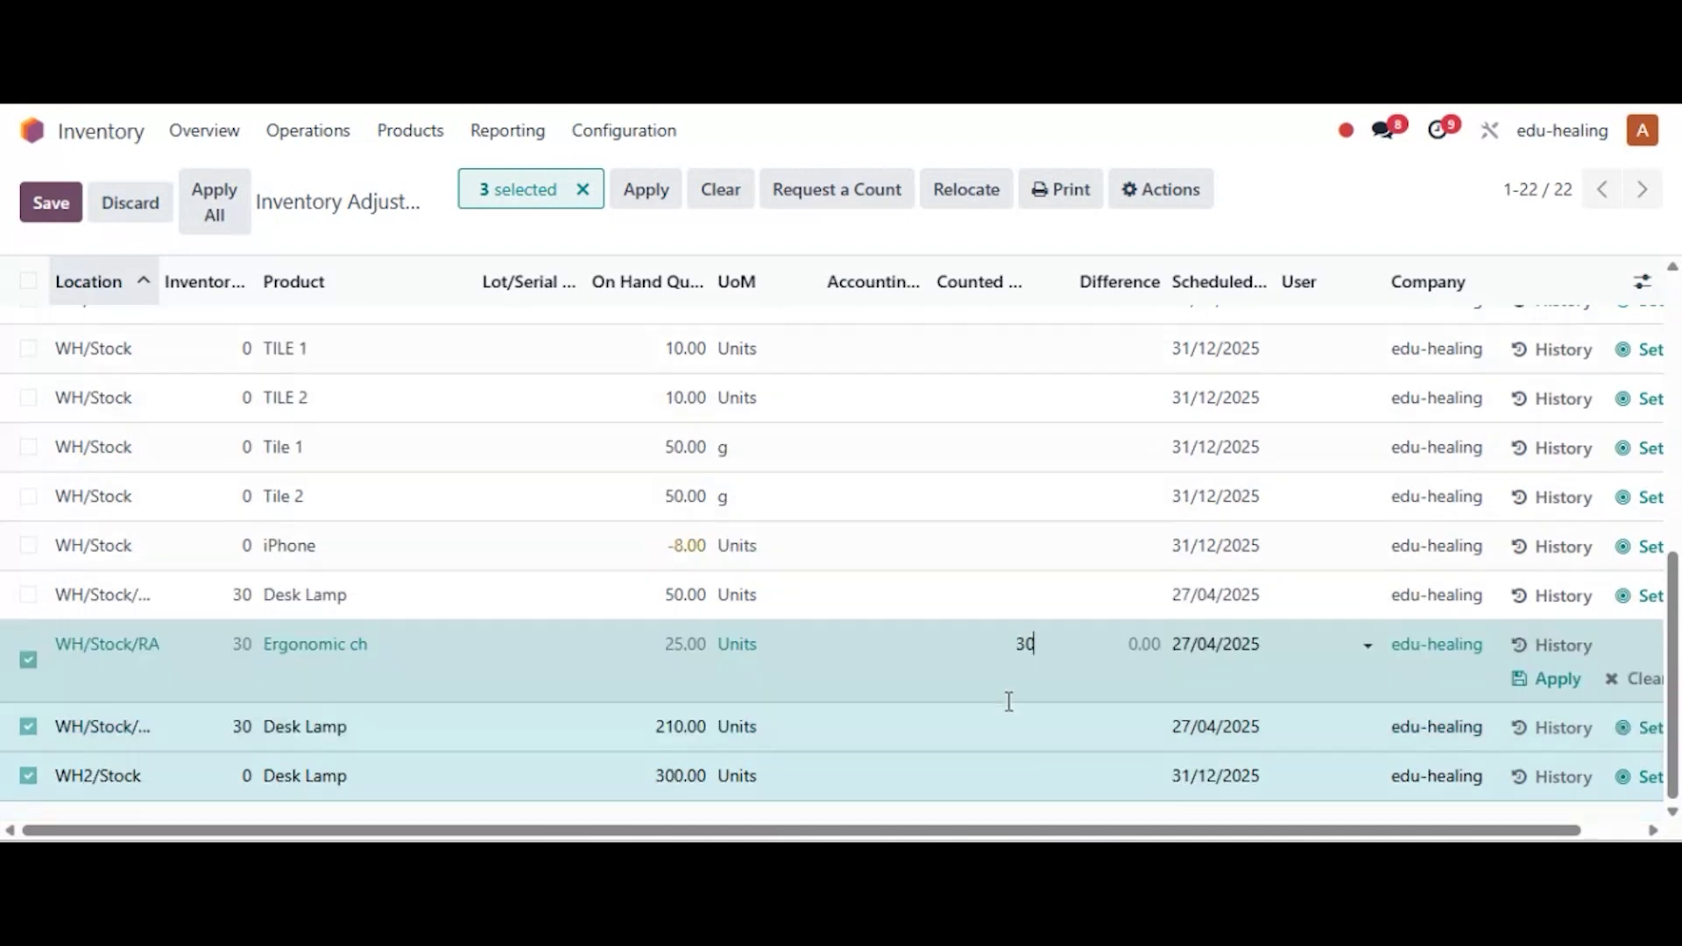
pyautogui.click(1016, 726)
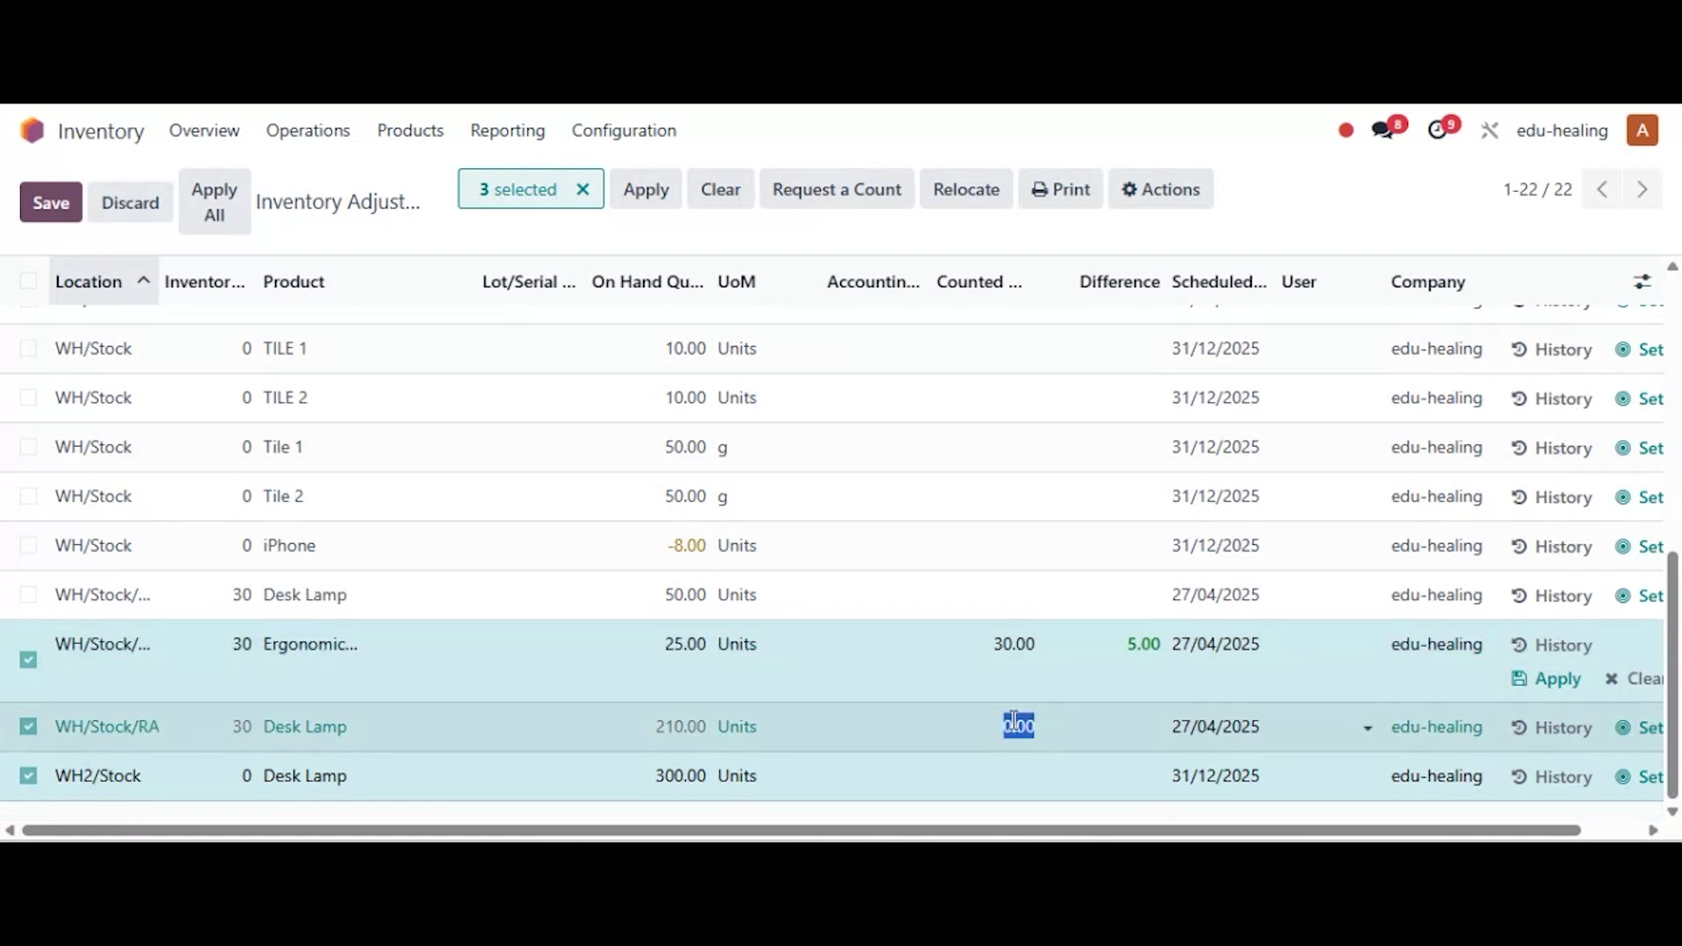
pyautogui.write('230')
pyautogui.scroll(-1, 1007, 758)
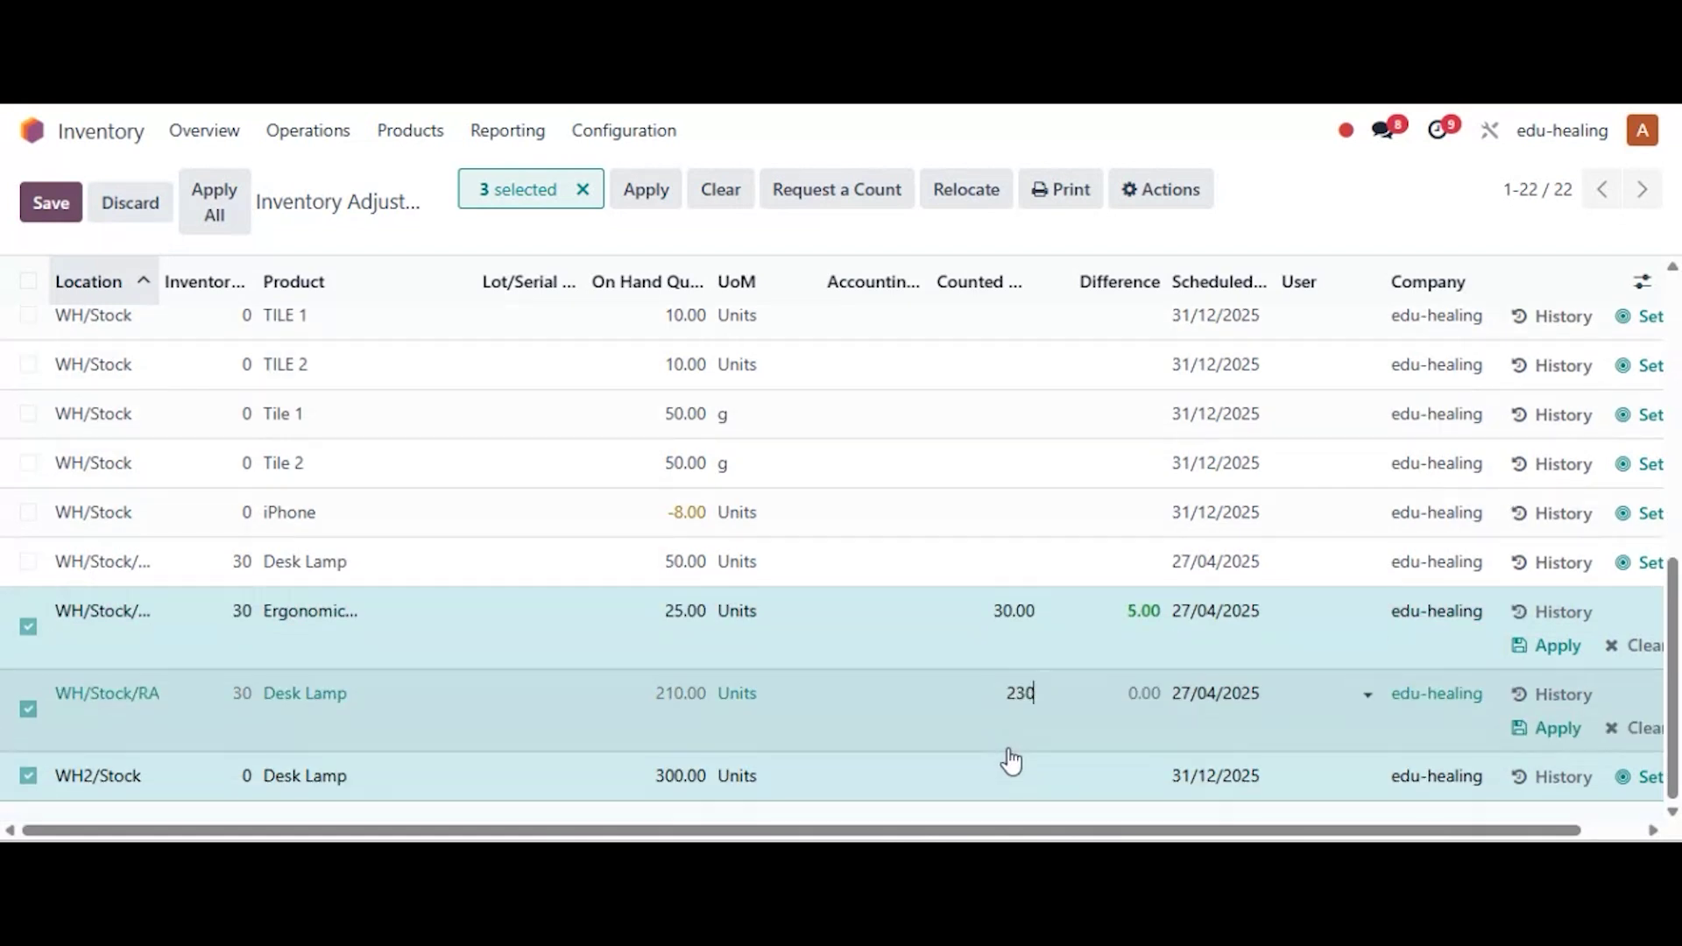
pyautogui.click(1022, 776)
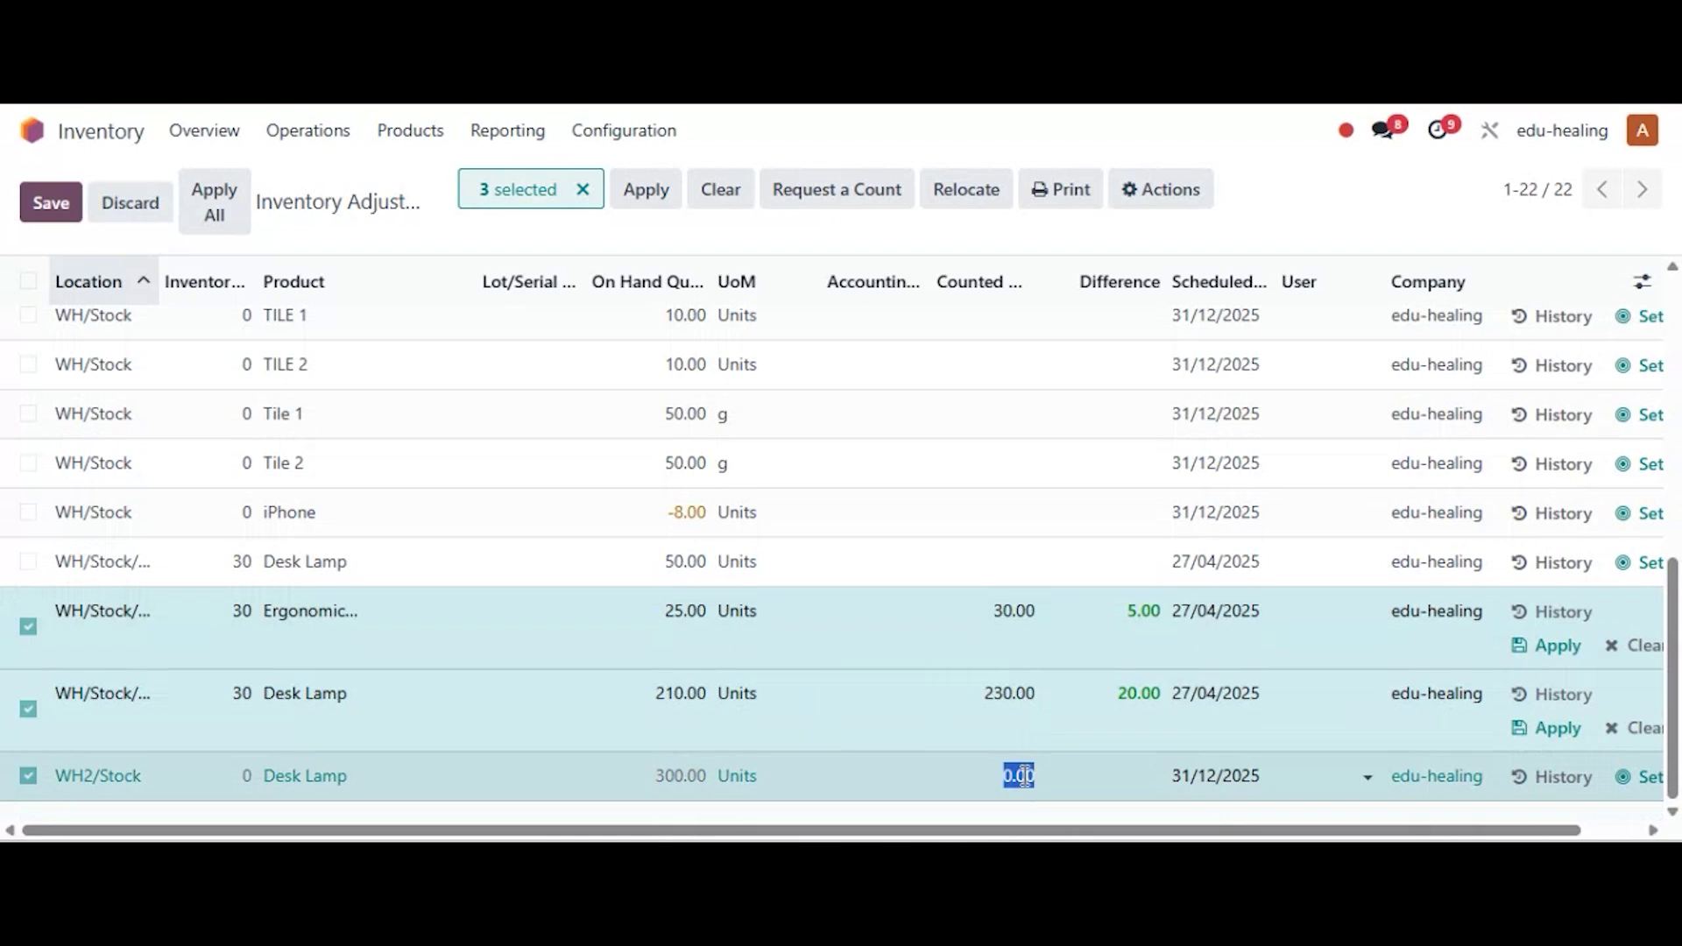
pyautogui.write('360')
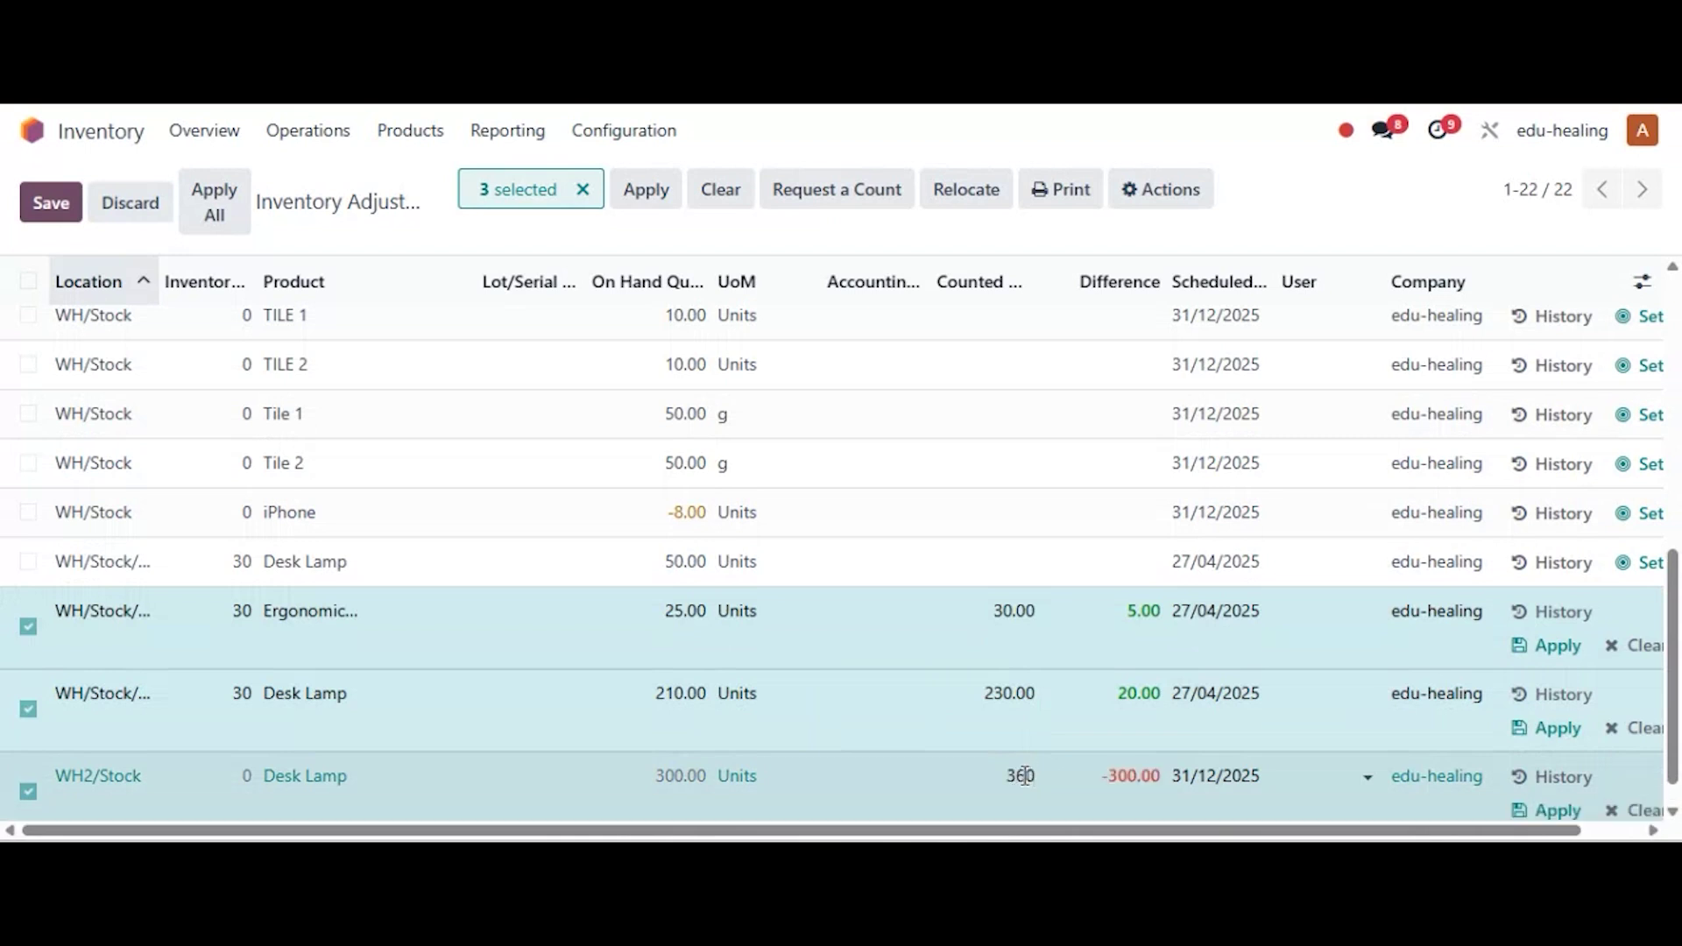
pyautogui.click(1268, 224)
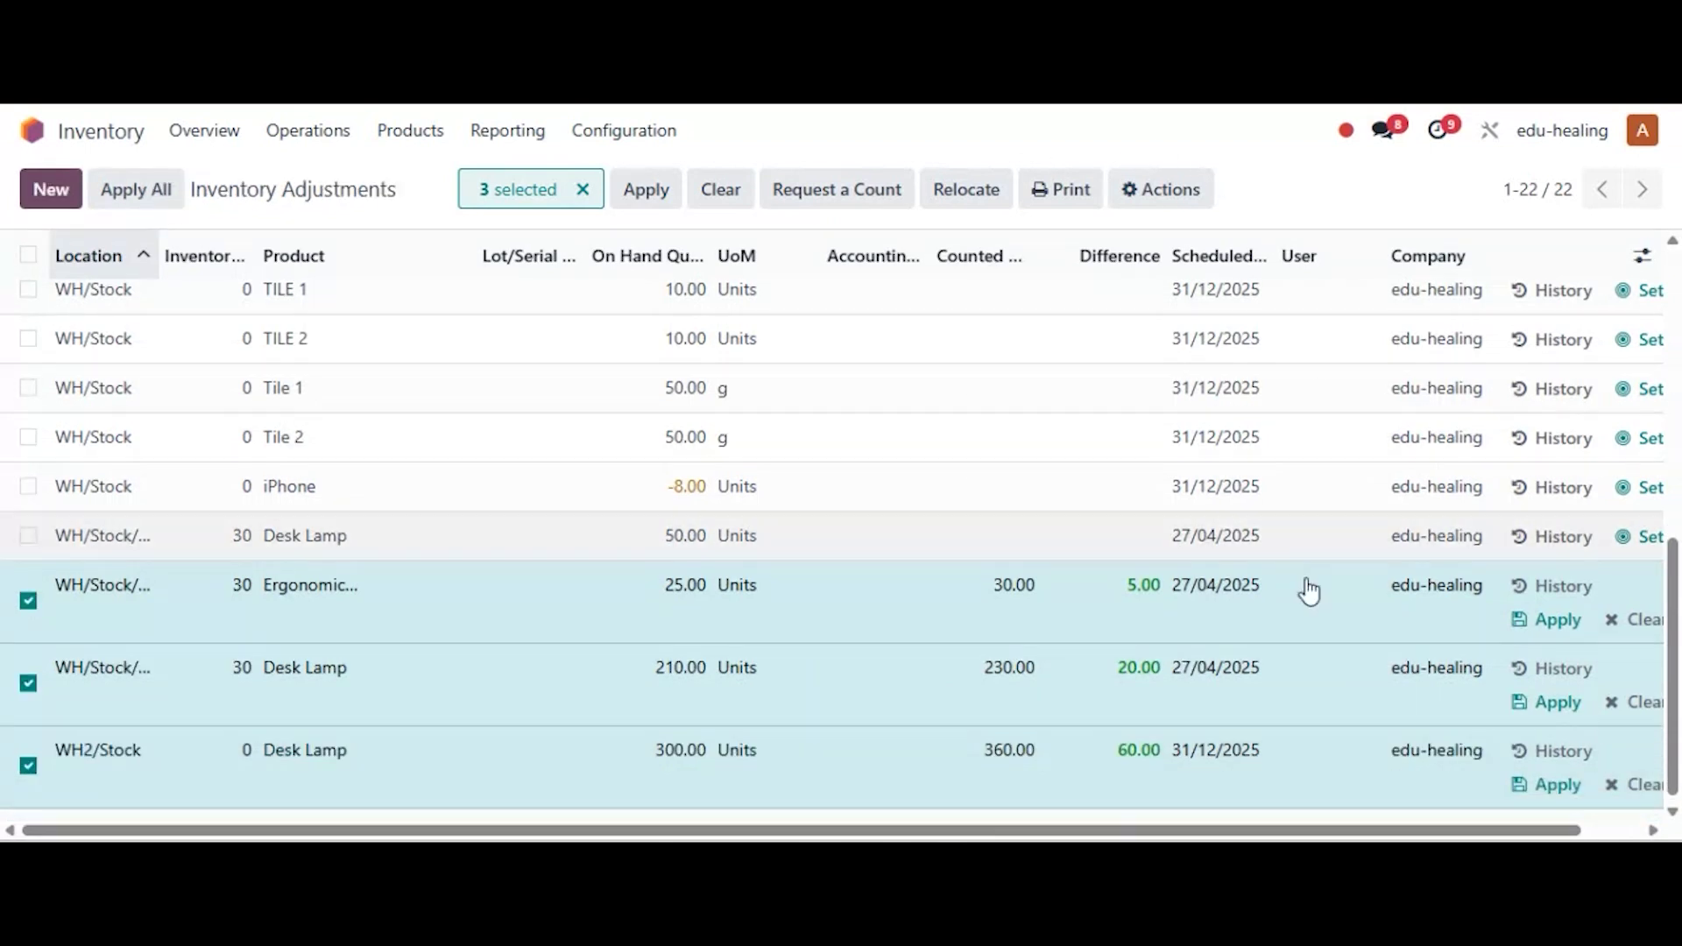
# Apply the counted quantities of the three selected lines with the inventory reason "Quantity Updated".
pyautogui.hscroll(1, 770, 456)
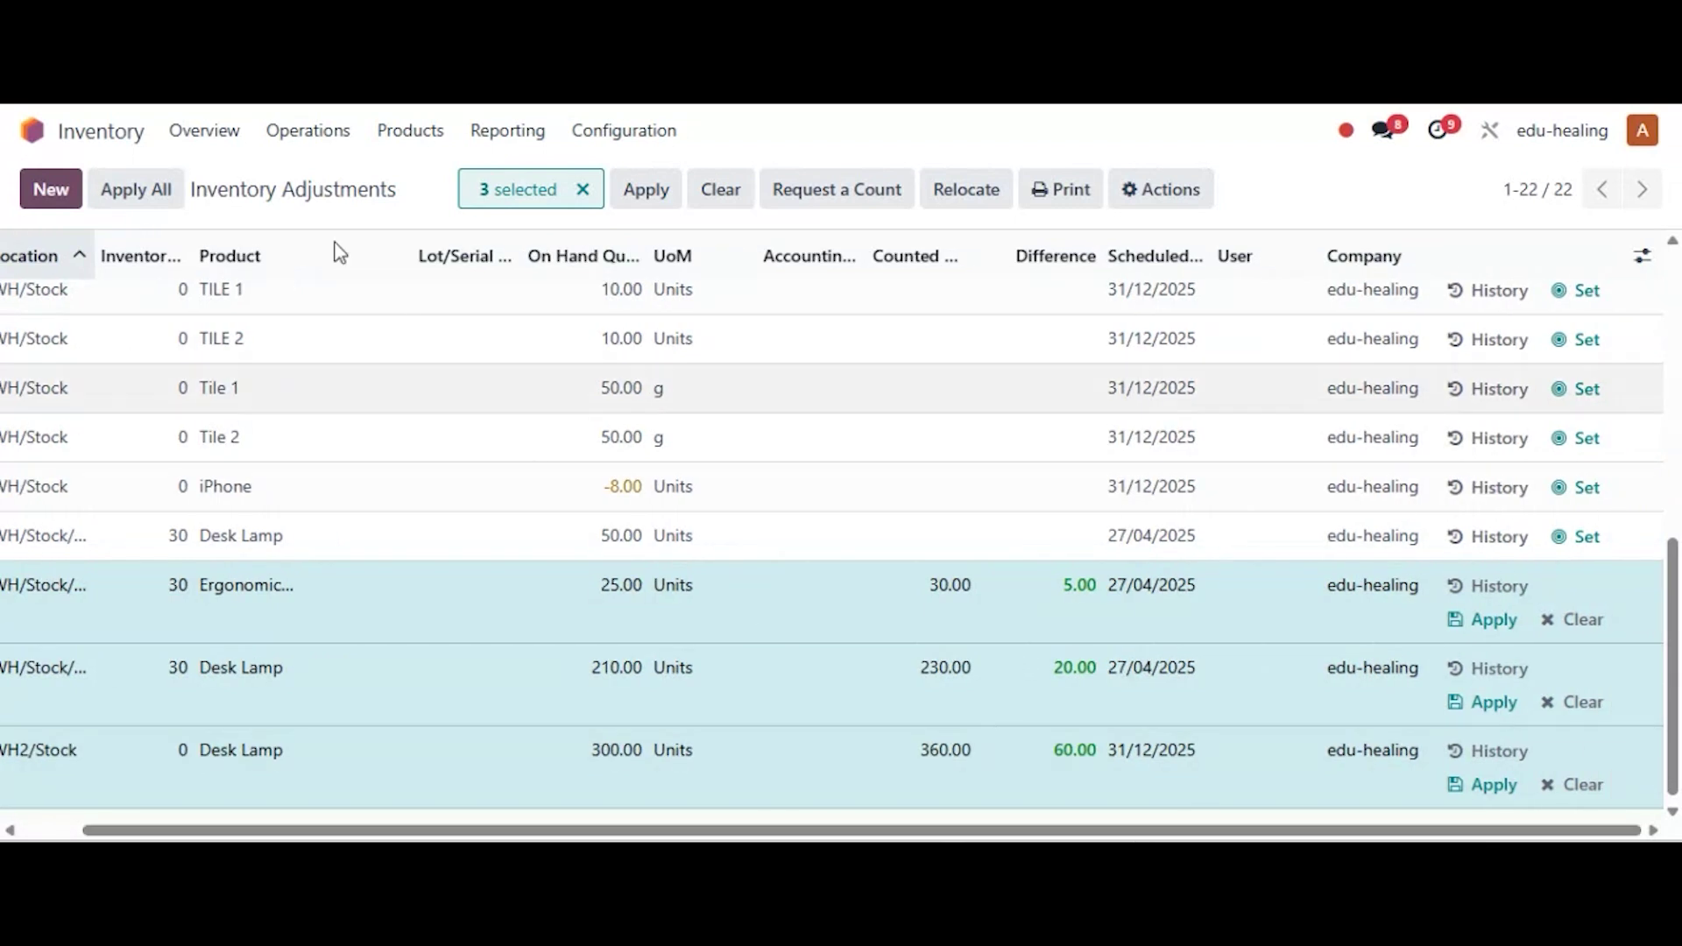
pyautogui.hscroll(-1, 201, 831)
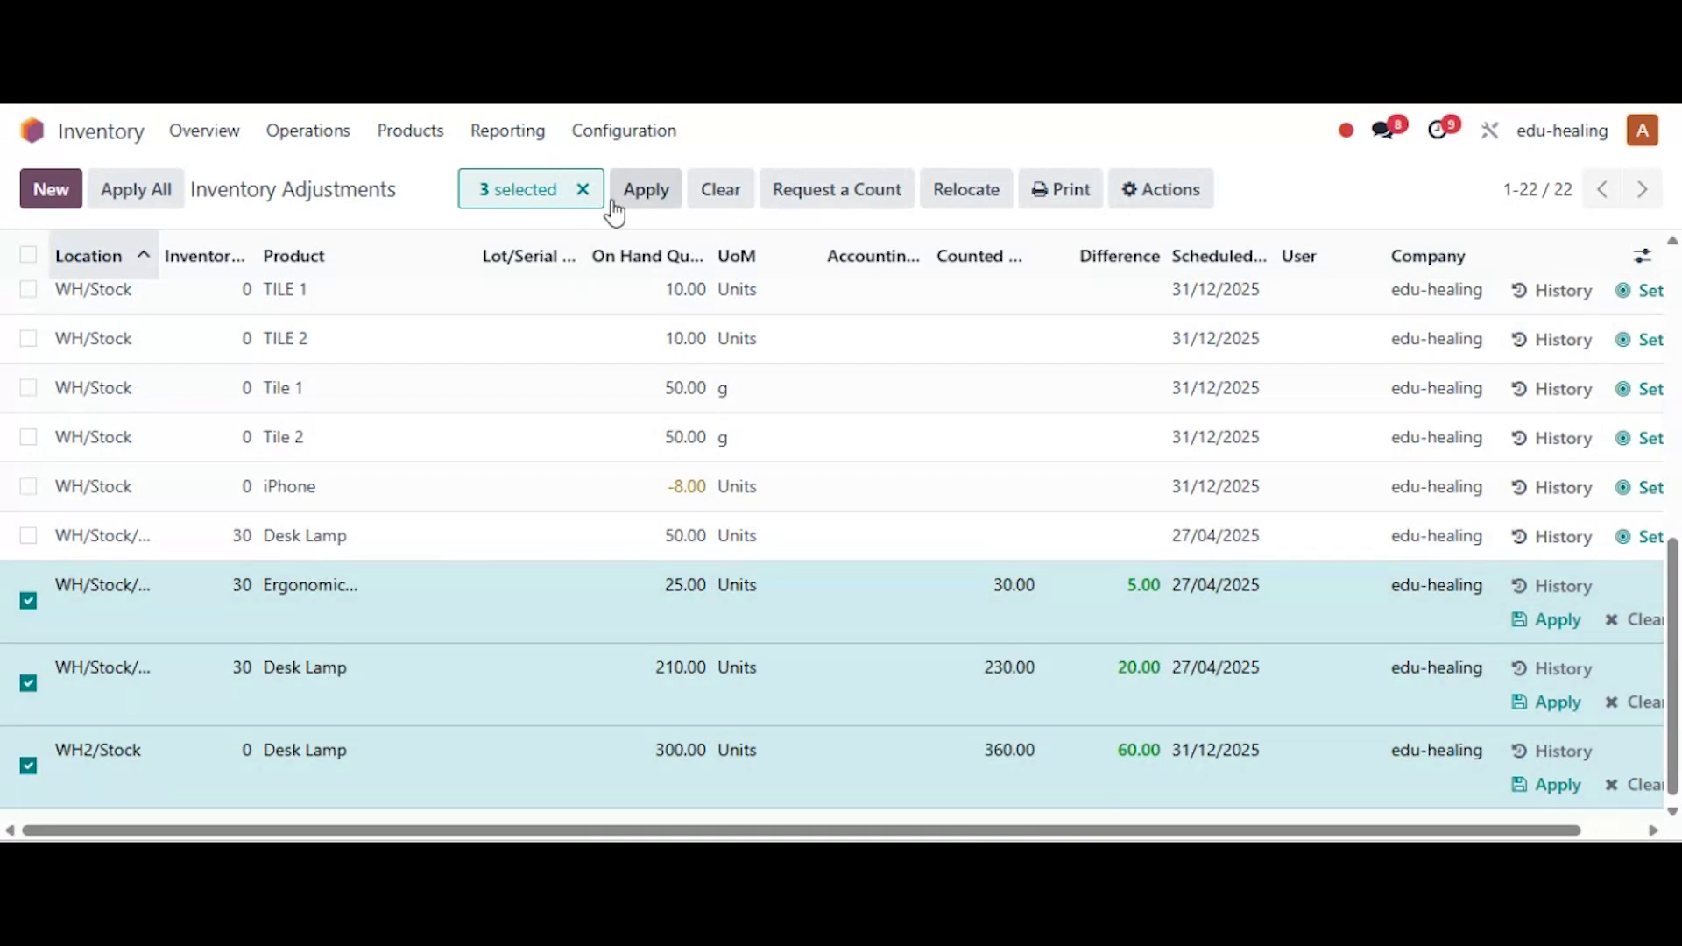
pyautogui.click(634, 200)
pyautogui.moveTo(261, 458); pyautogui.dragTo(396, 464)
pyautogui.click(330, 477)
pyautogui.click(256, 464)
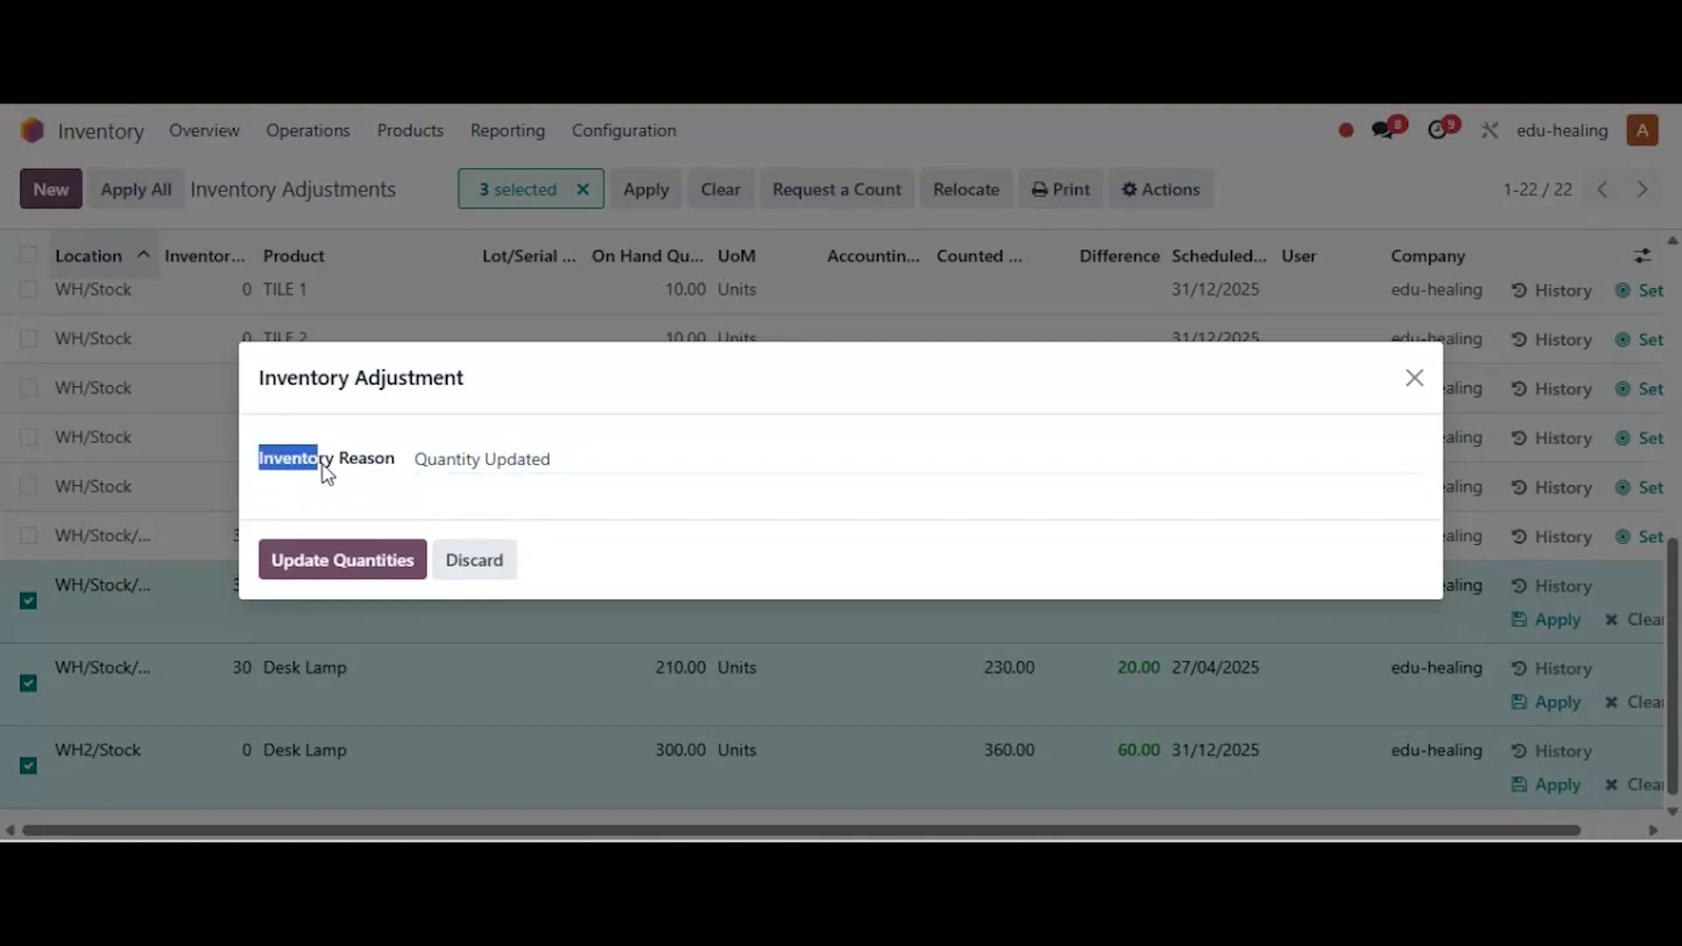
pyautogui.moveTo(324, 470); pyautogui.dragTo(391, 470)
pyautogui.click(521, 461)
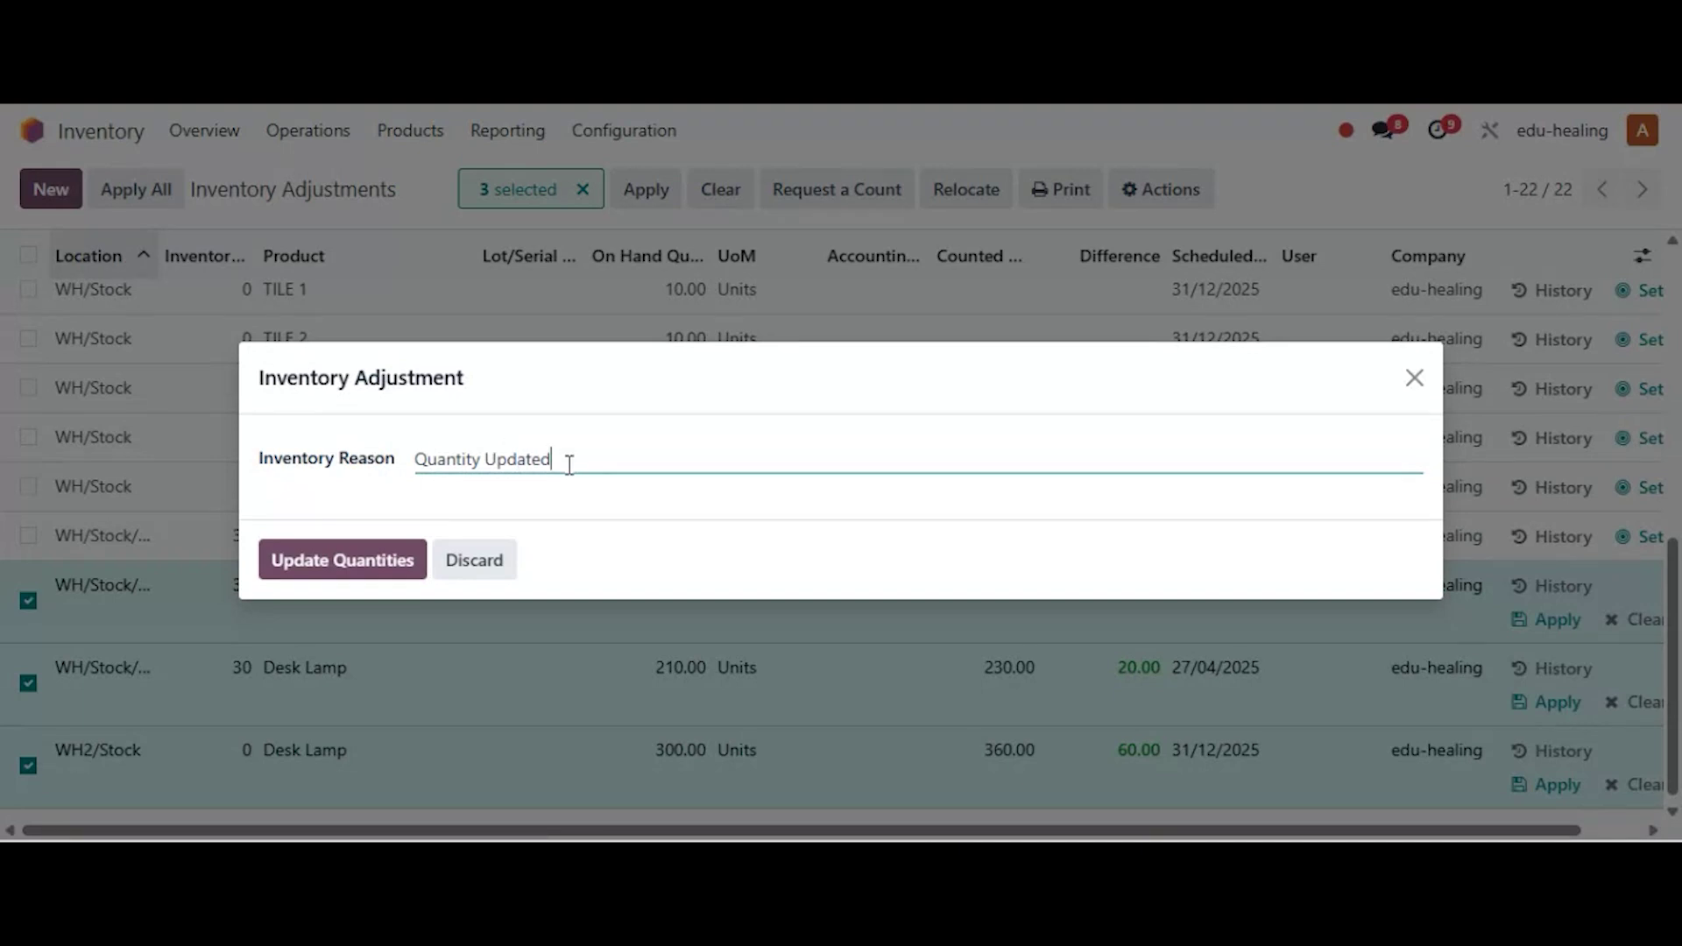
pyautogui.click(342, 567)
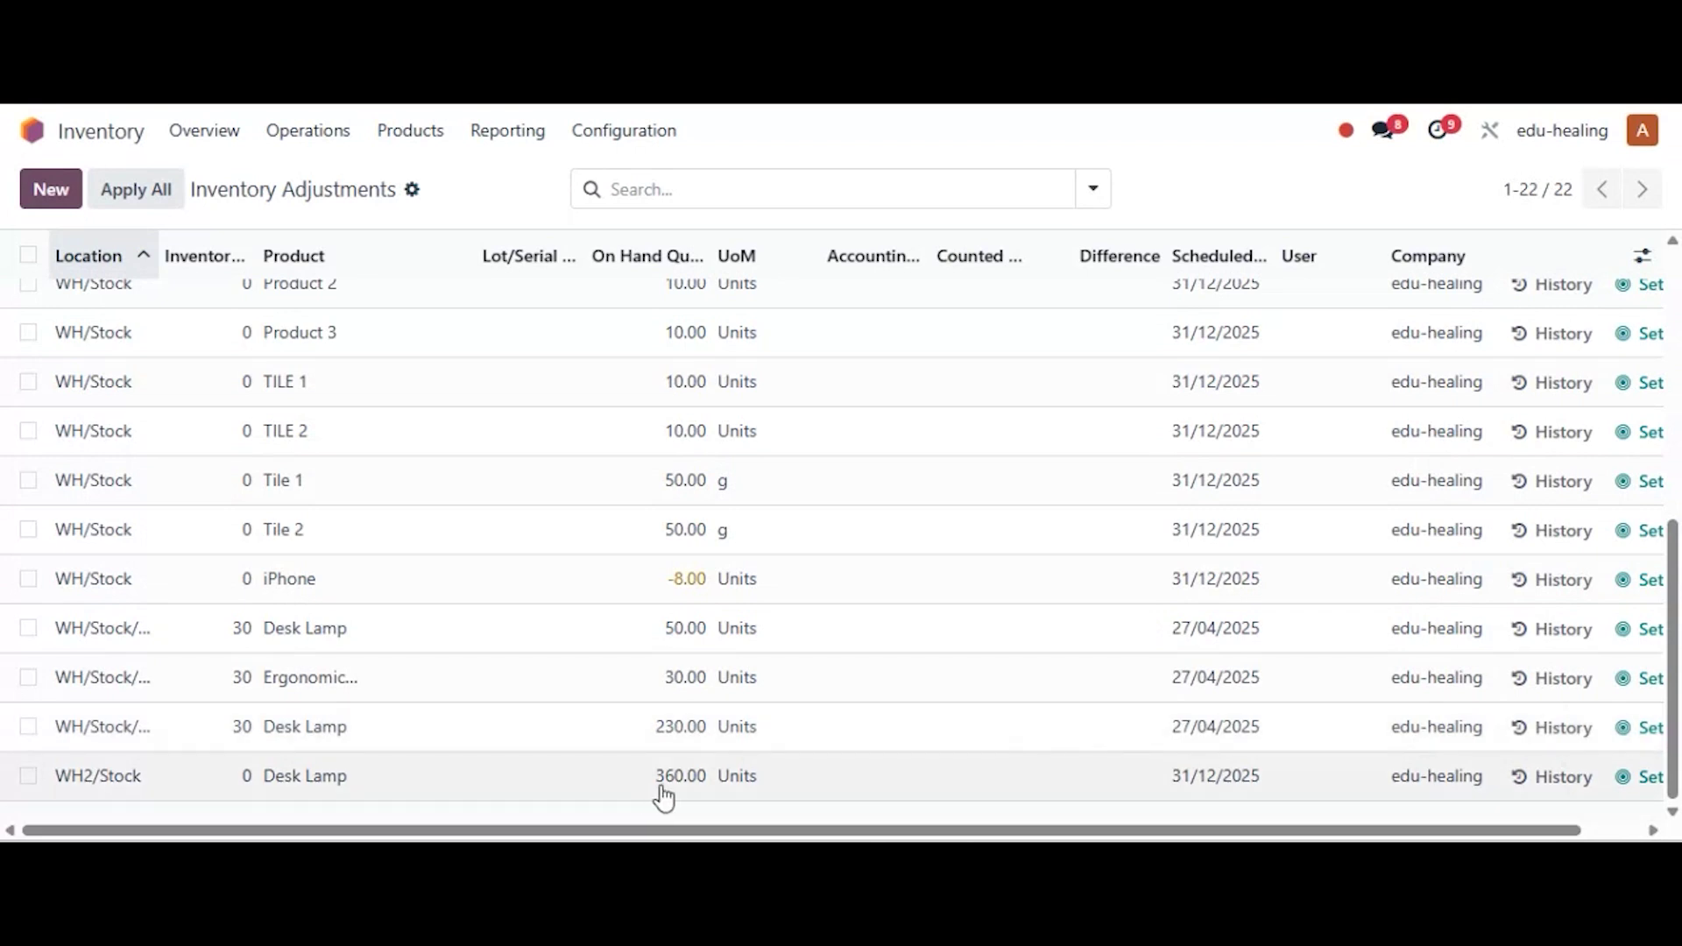
pyautogui.click(28, 676)
pyautogui.click(29, 726)
pyautogui.click(29, 775)
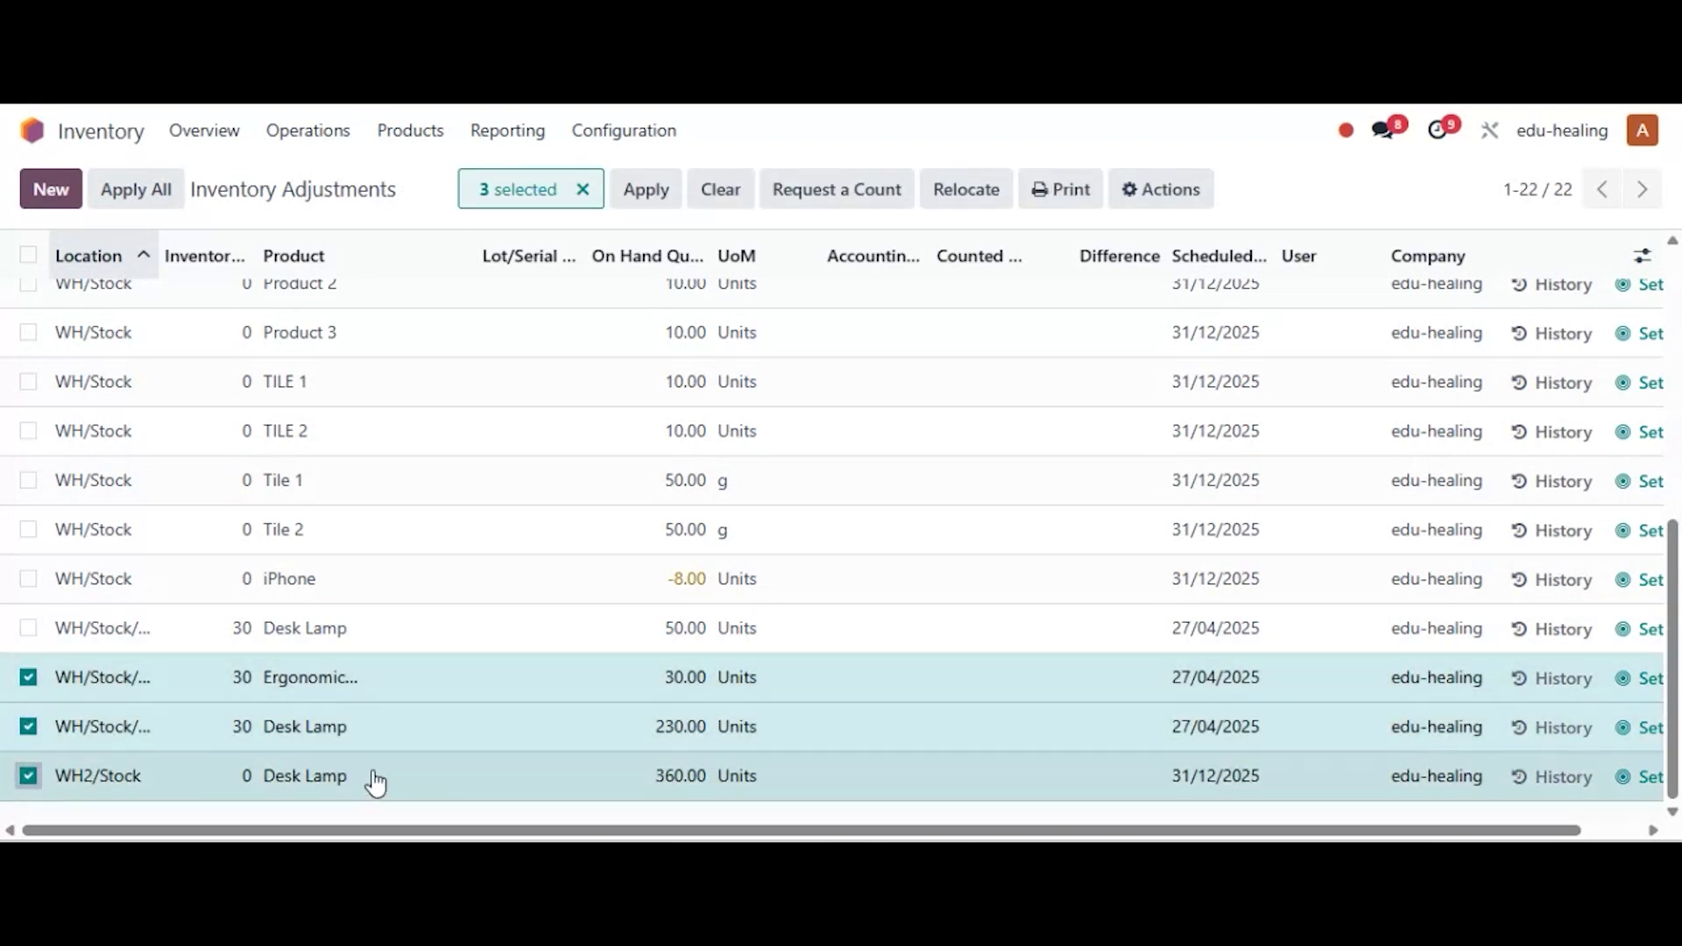
pyautogui.click(582, 189)
# Set counted quantities of 25 for Ergonomic chair and 220 for Desk Lamp in RACK 2, and clear both unapplied counts.
pyautogui.click(28, 676)
pyautogui.click(29, 726)
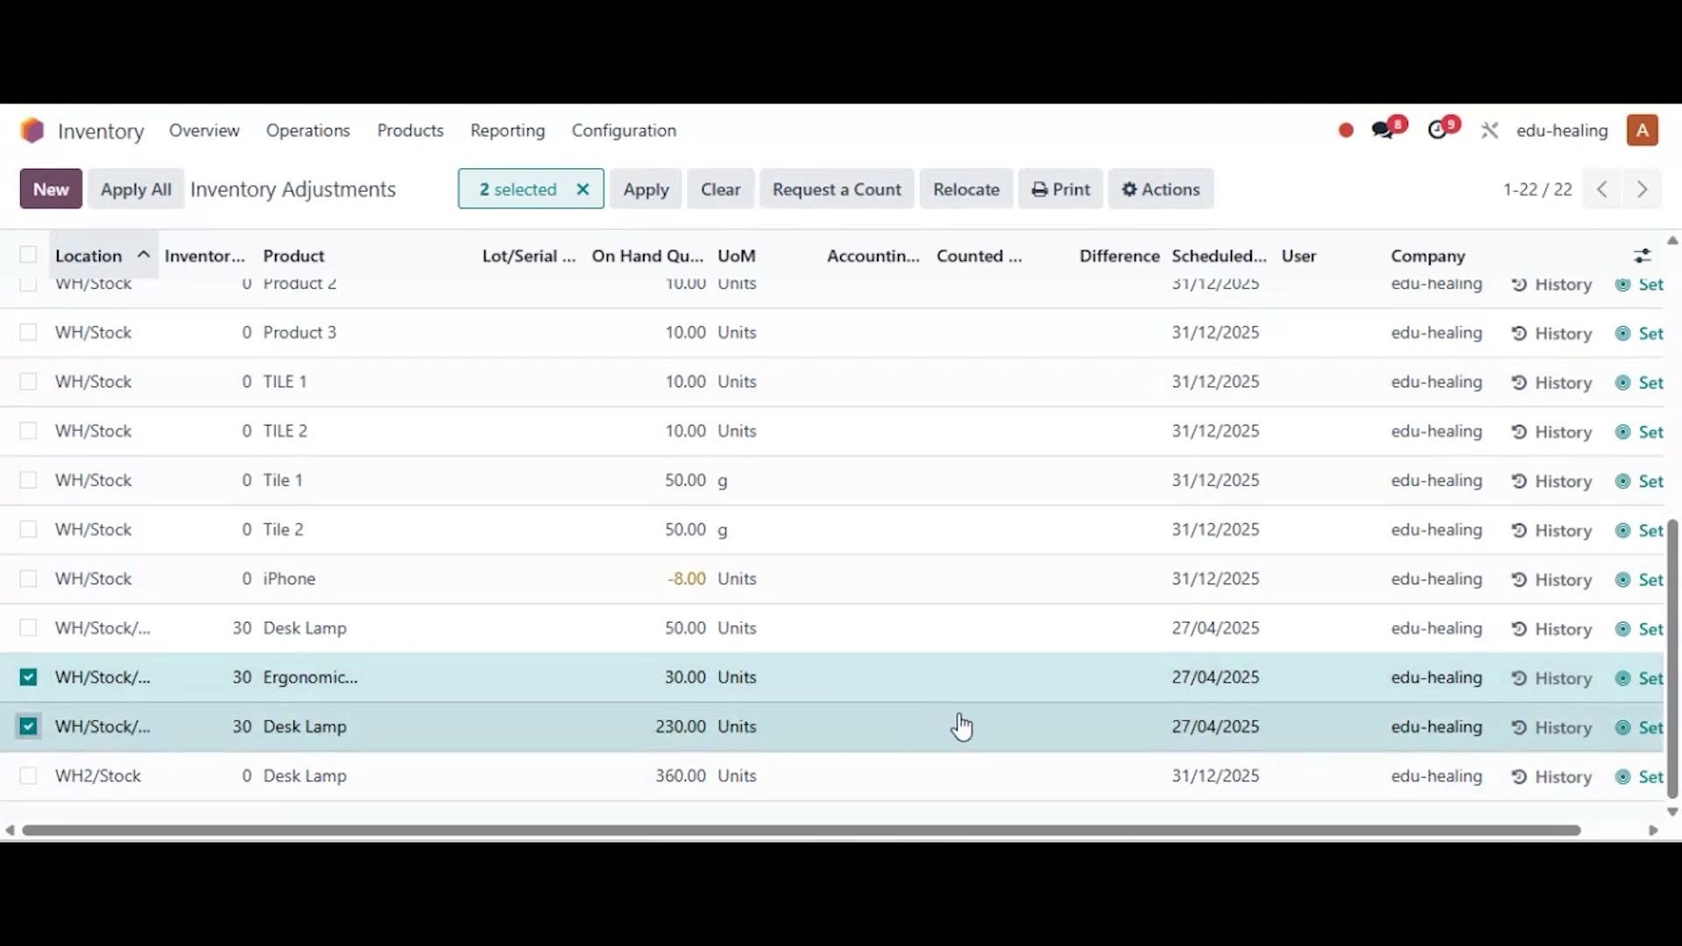
pyautogui.click(999, 692)
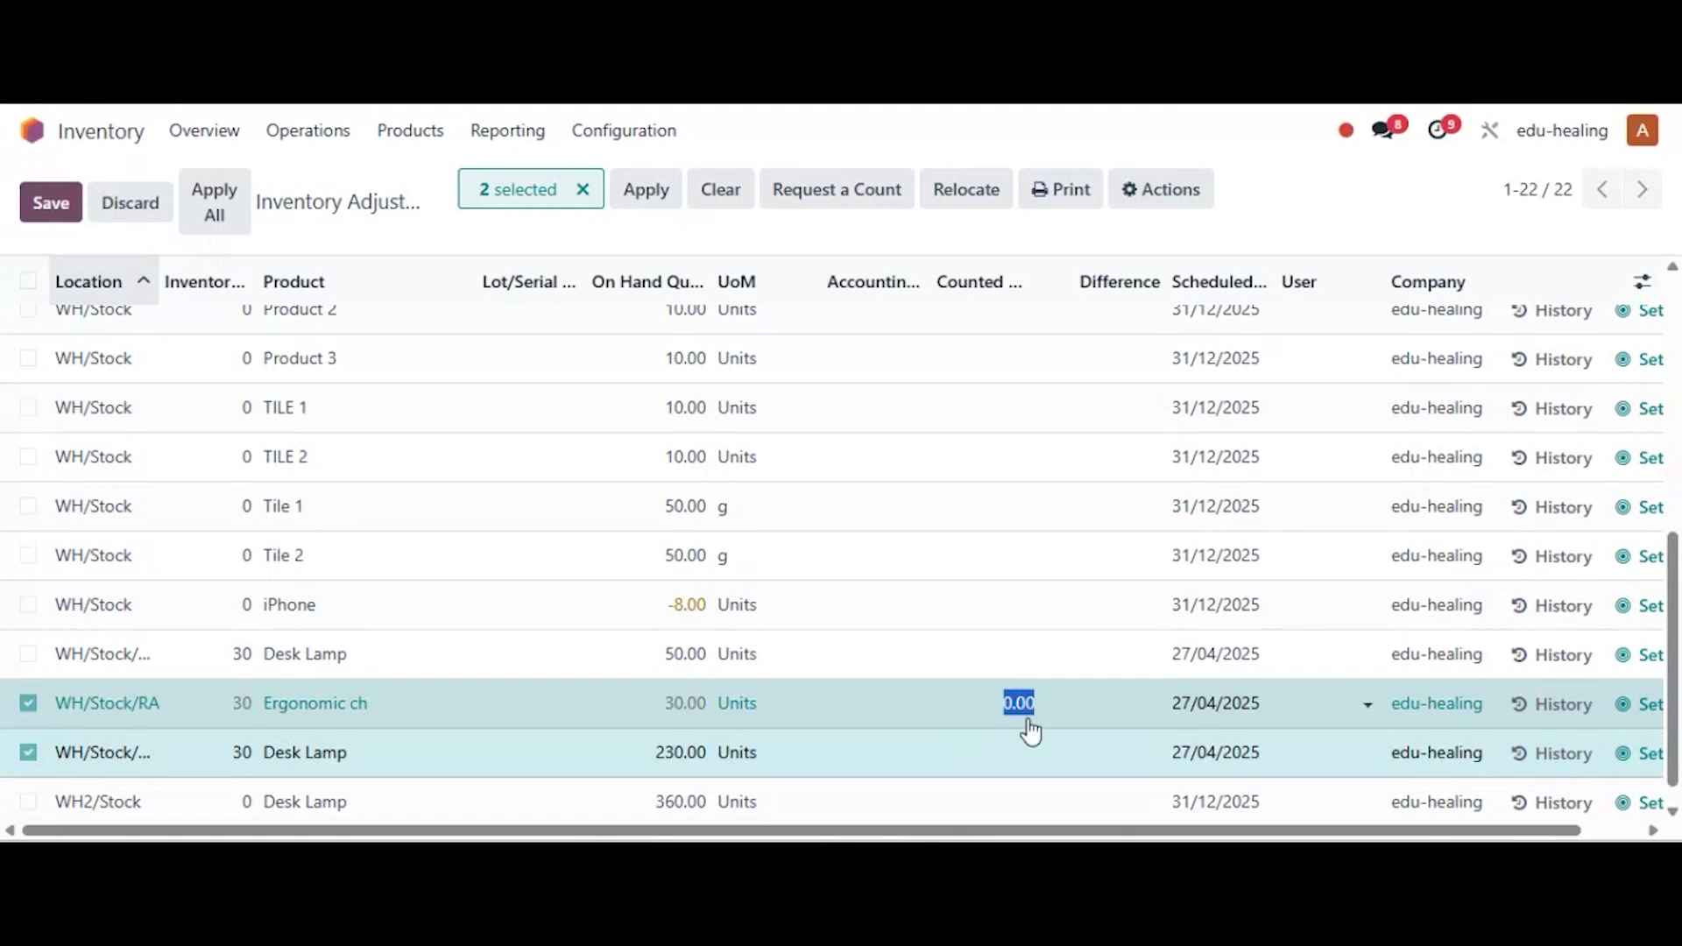
pyautogui.write('25')
pyautogui.click(1021, 801)
pyautogui.write('20')
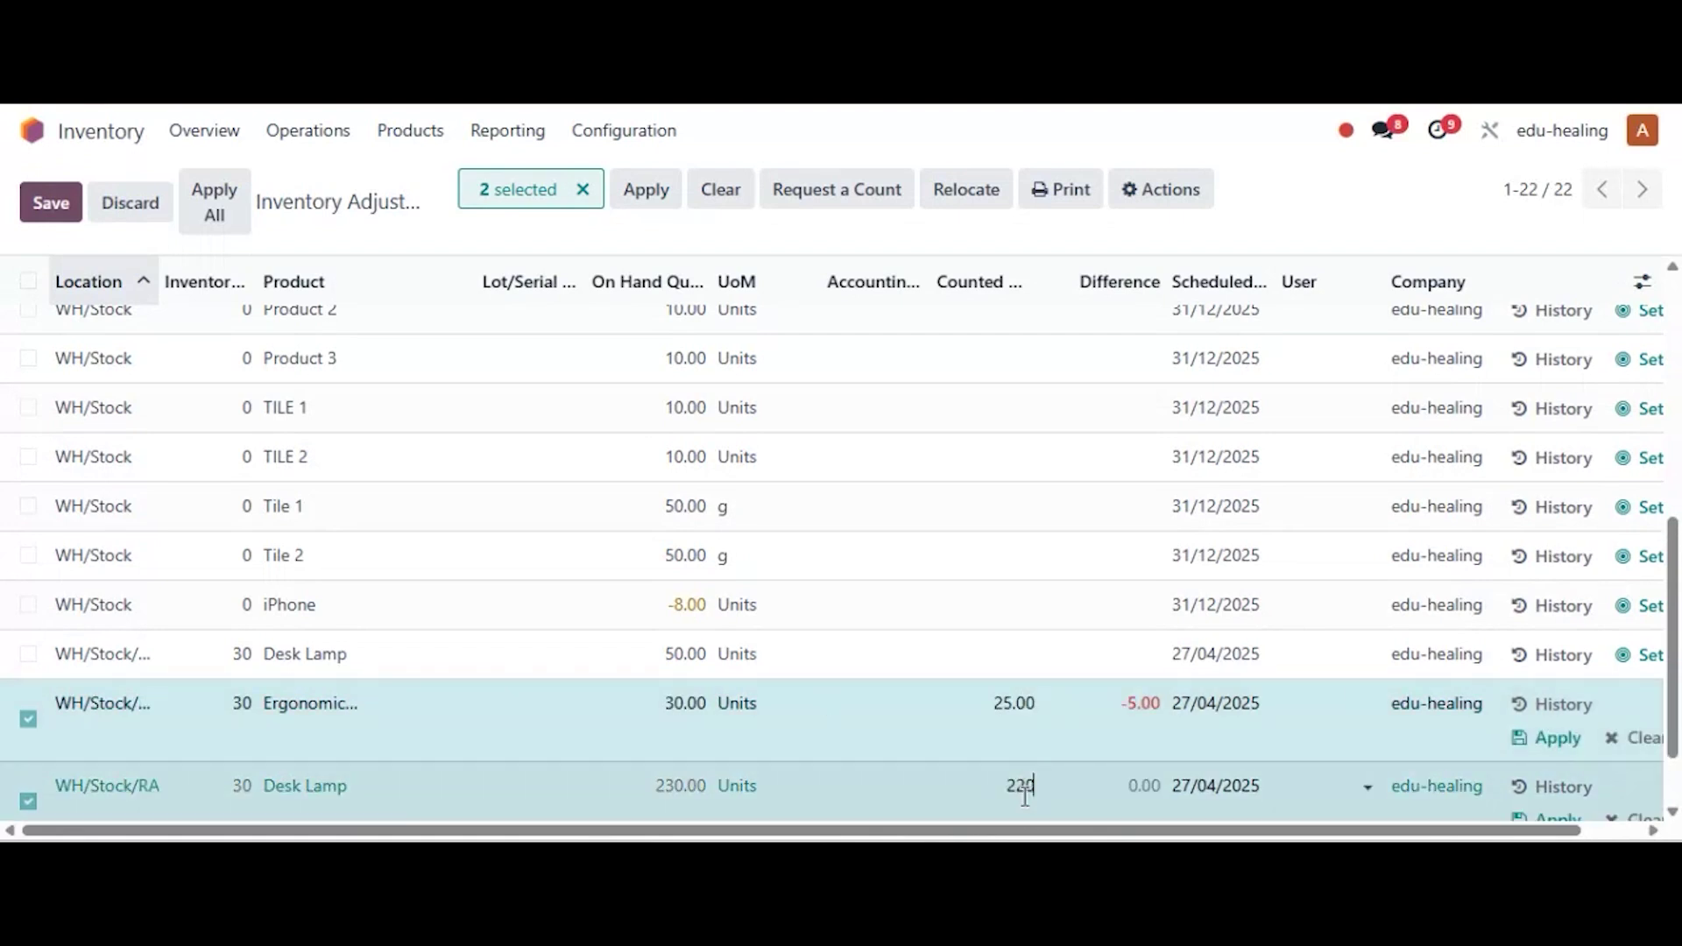
pyautogui.write('20')
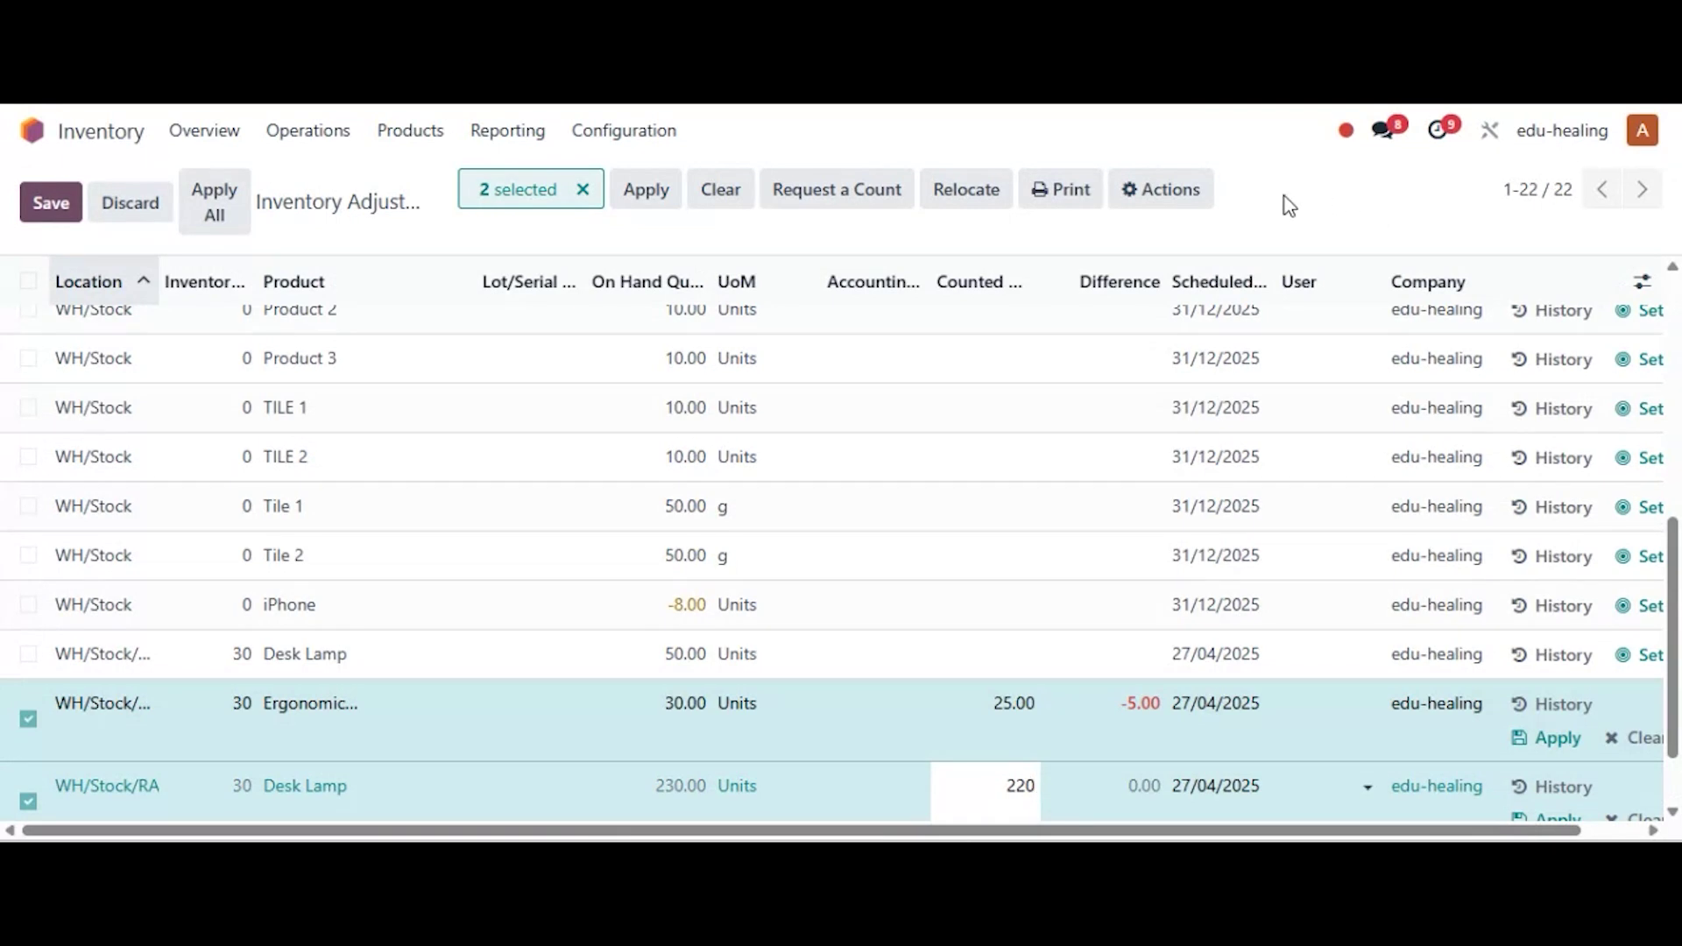
pyautogui.click(726, 202)
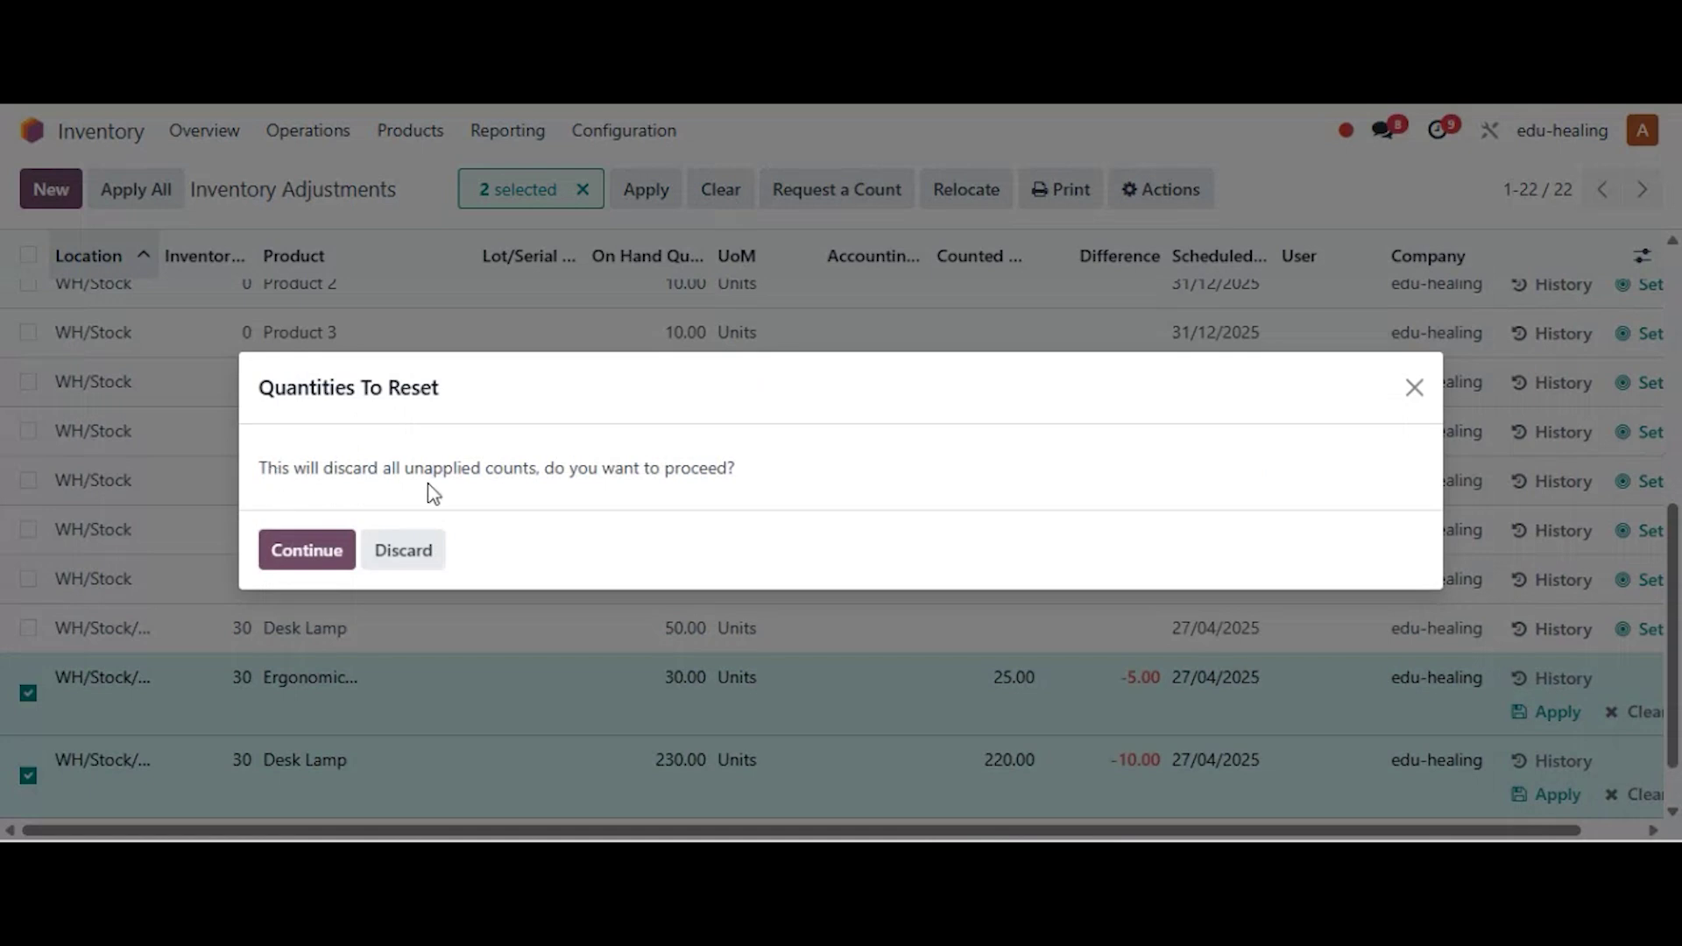
pyautogui.click(320, 552)
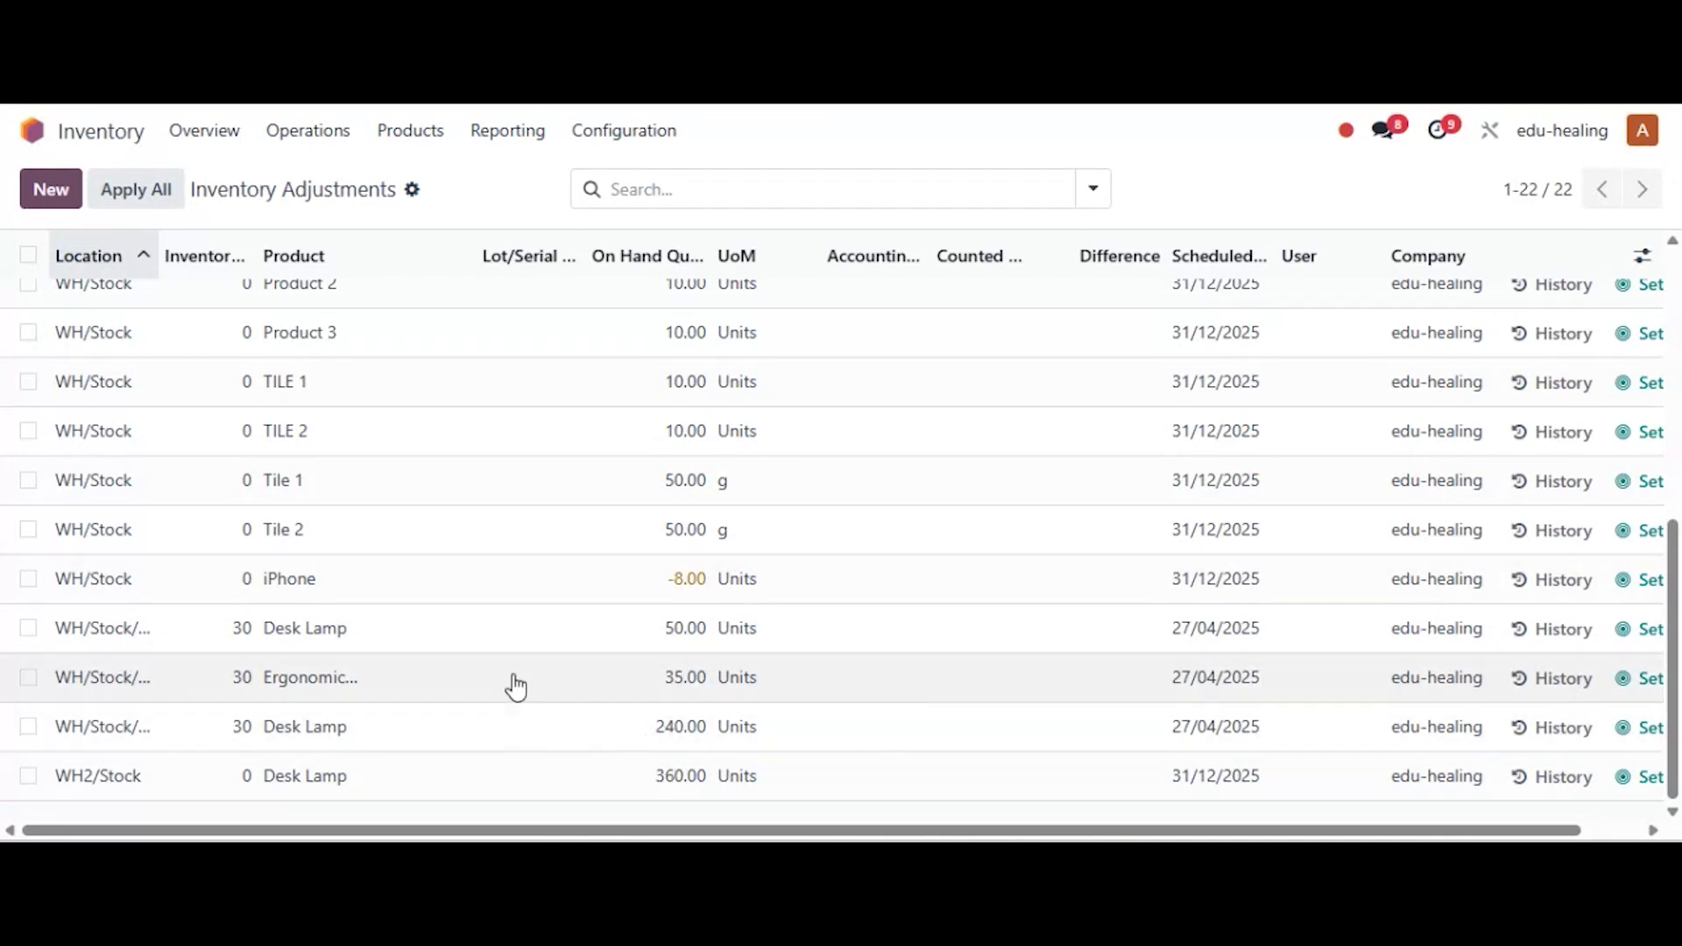
# Request a count for the Desk Lamp line in RACK 1, assigned to the demo user, with the count set to the current value.
pyautogui.click(29, 628)
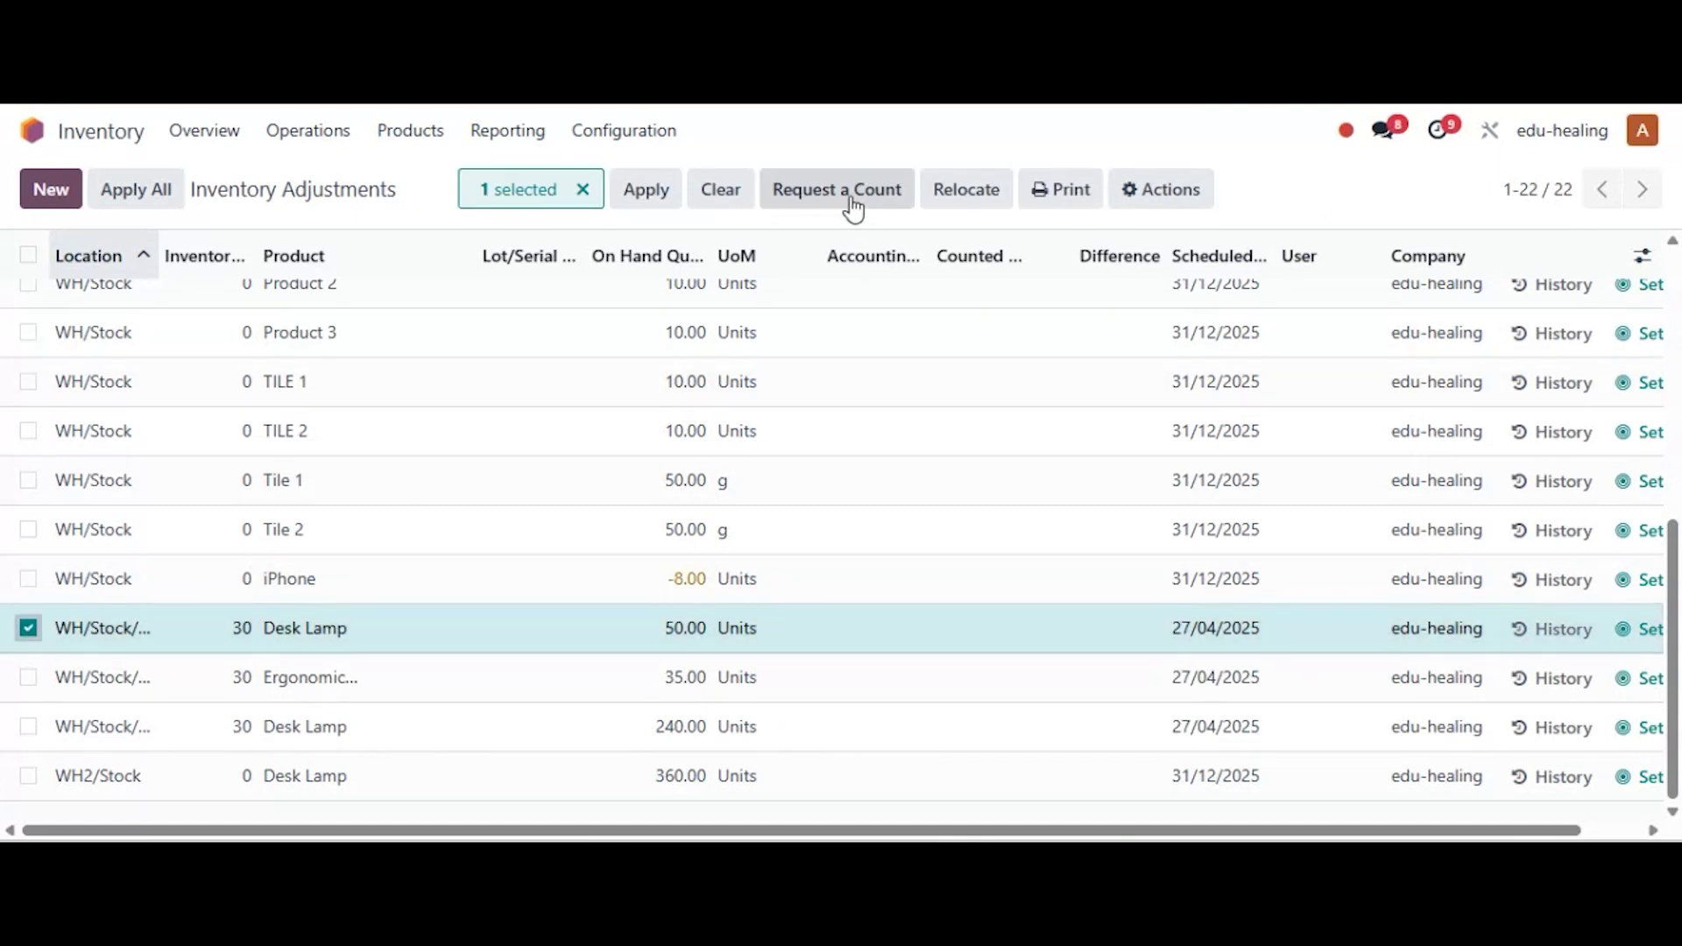
pyautogui.click(852, 208)
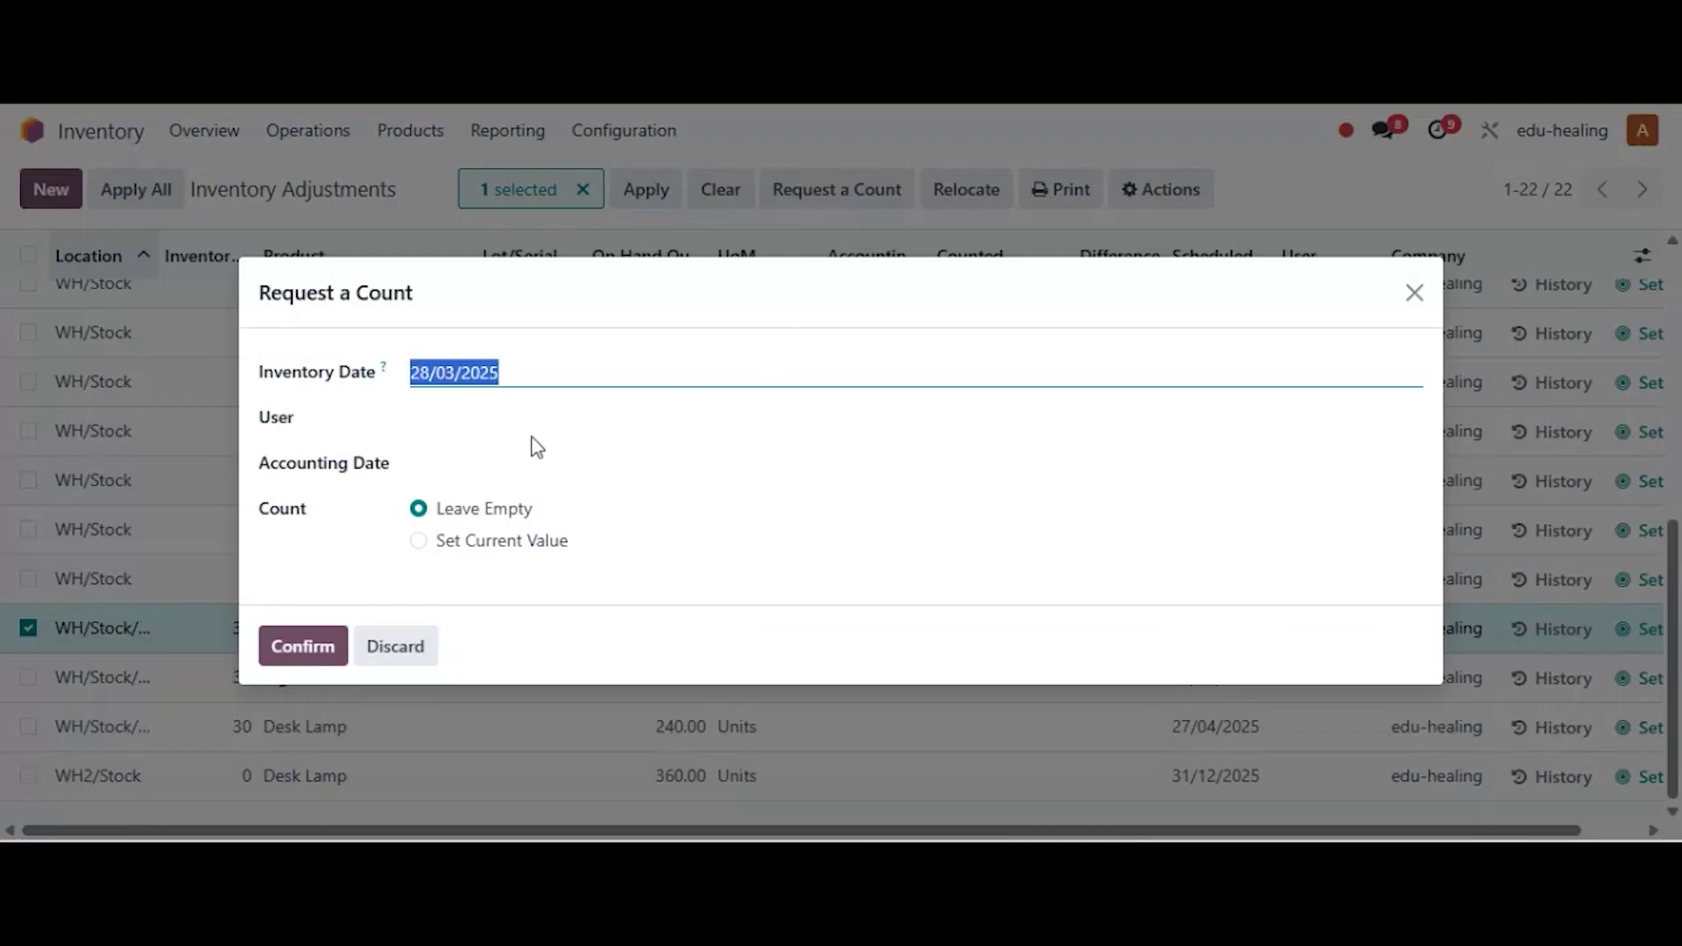
pyautogui.click(477, 420)
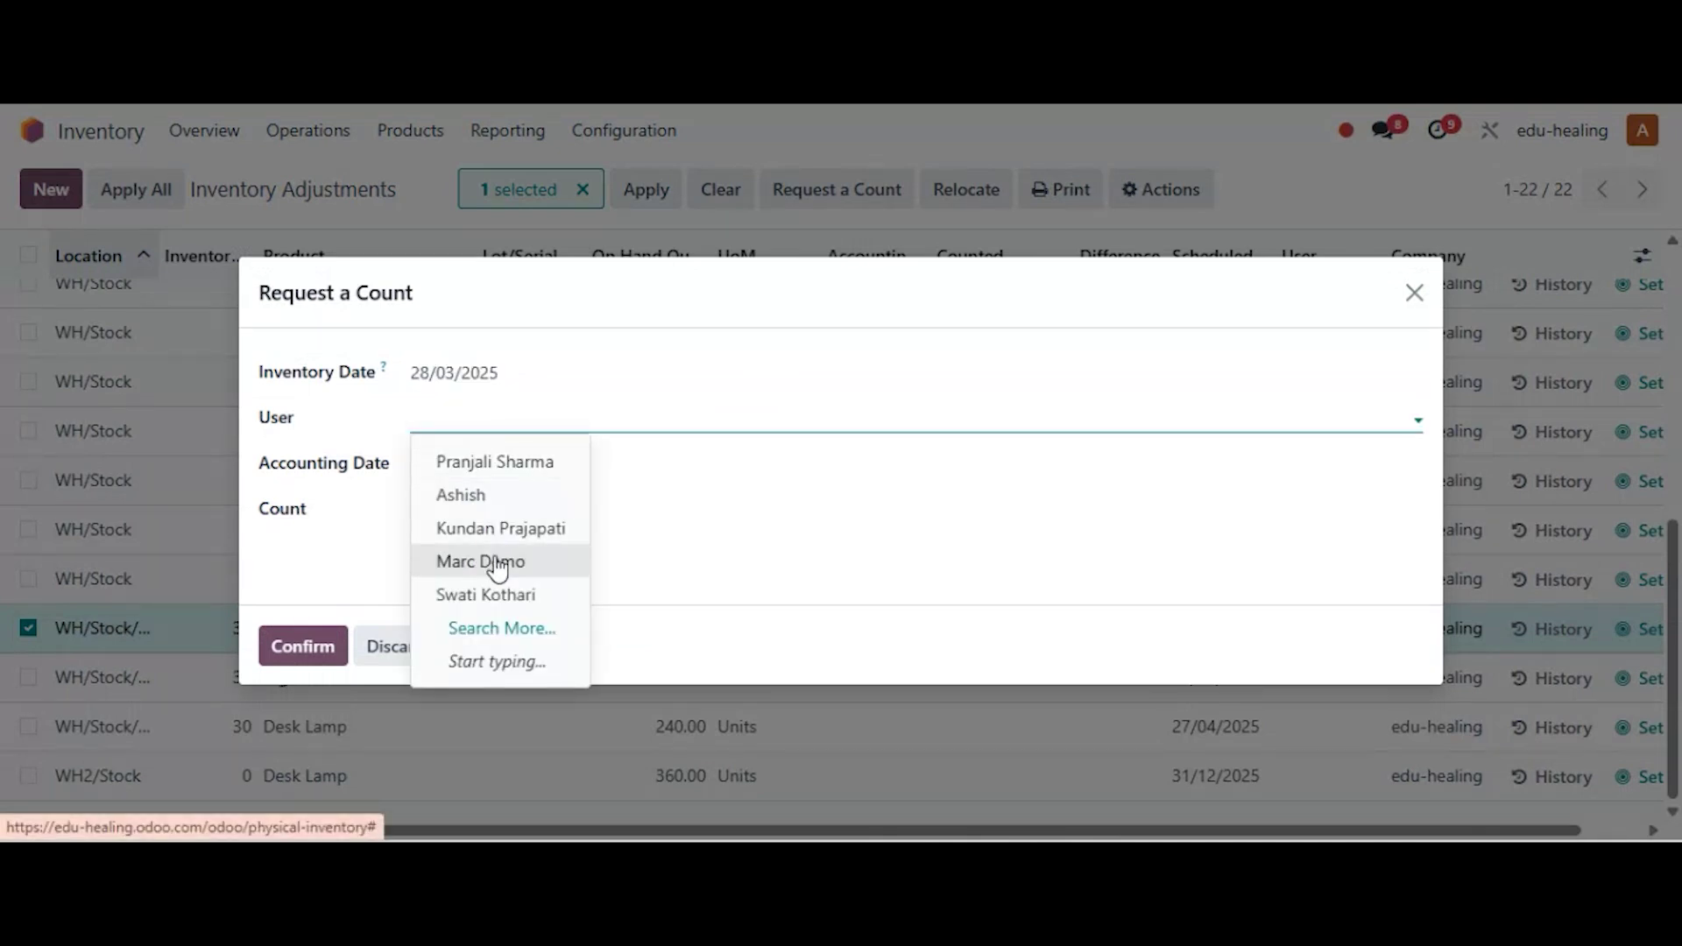
pyautogui.click(496, 564)
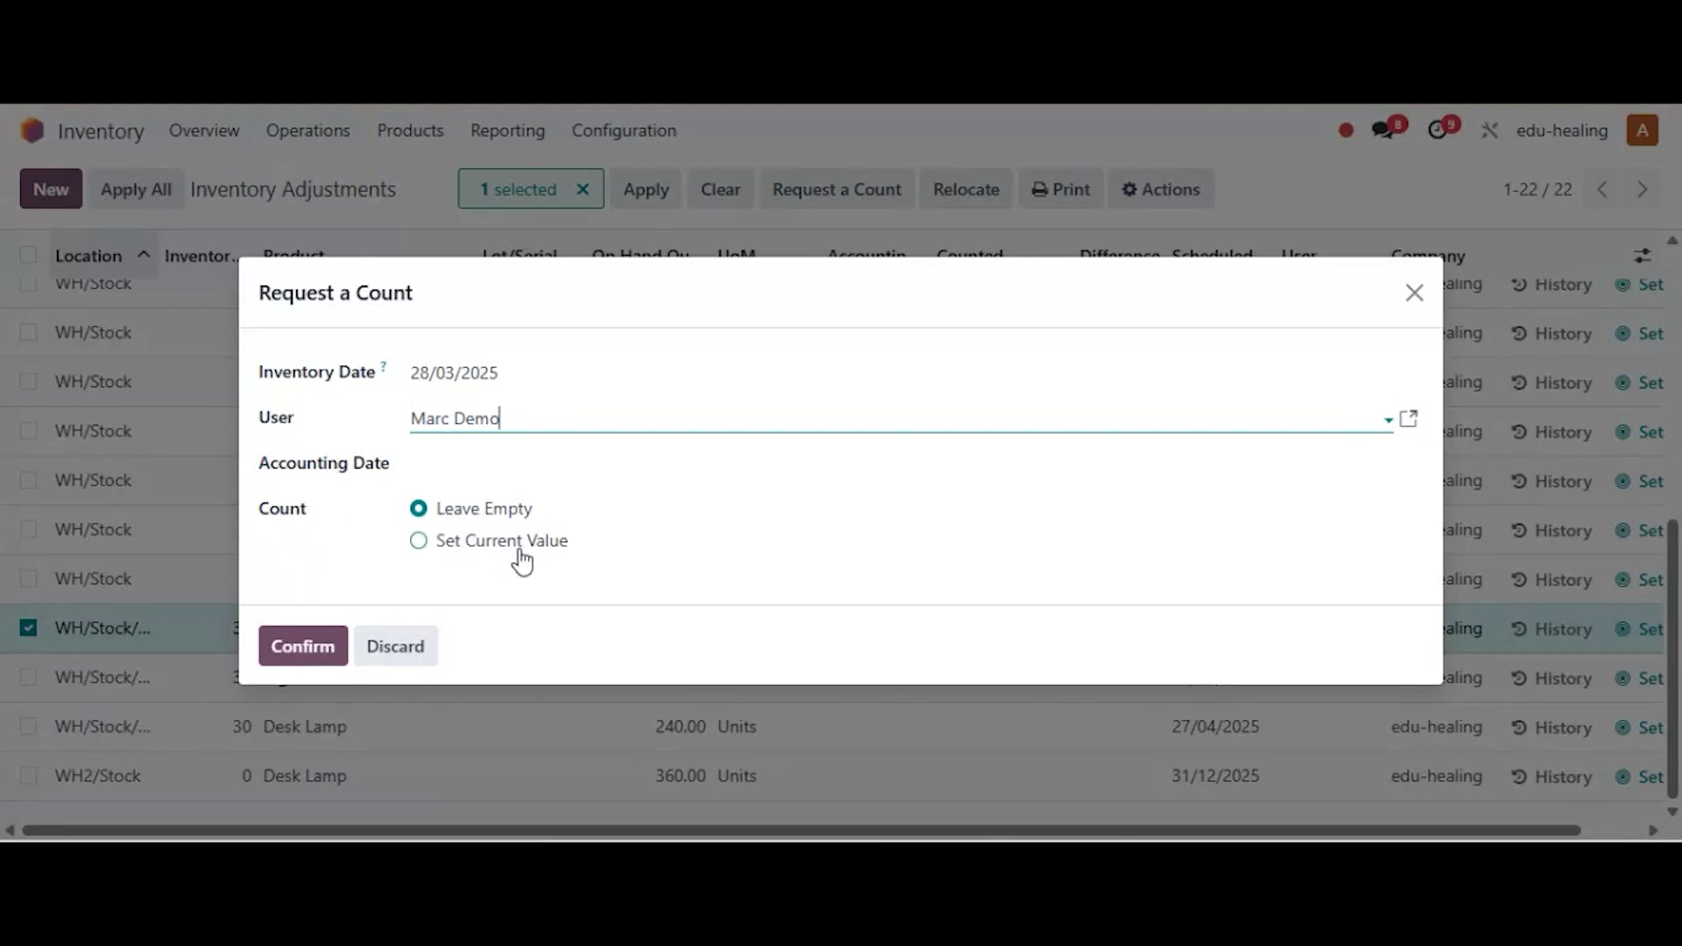
pyautogui.click(419, 541)
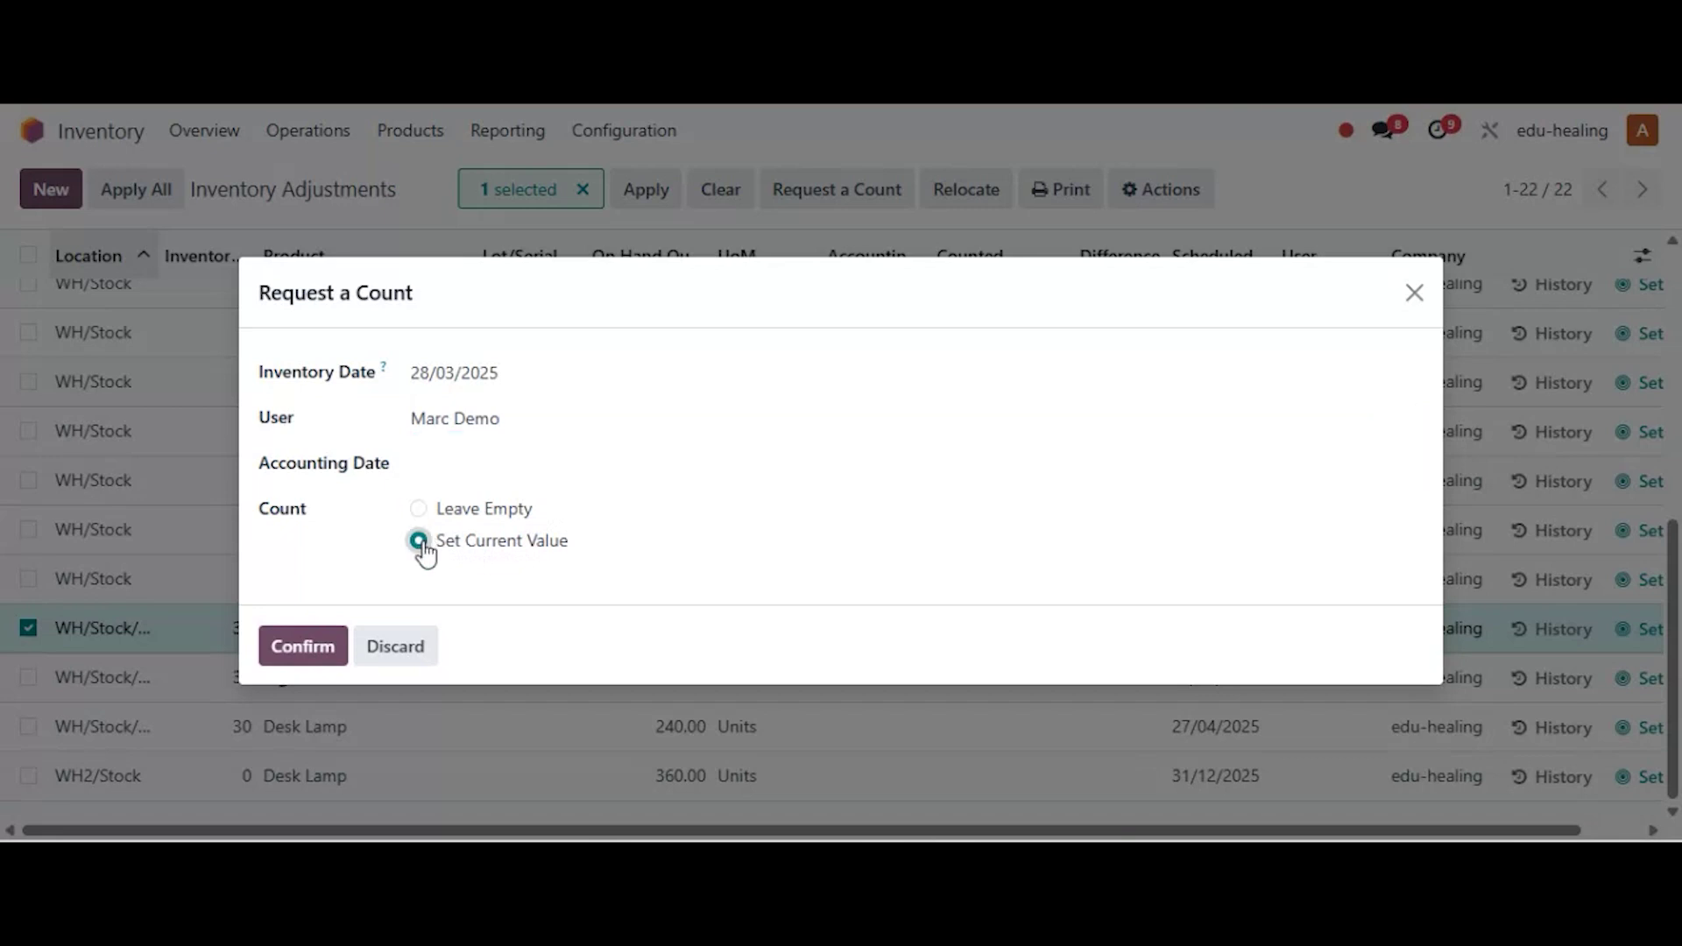
pyautogui.click(320, 649)
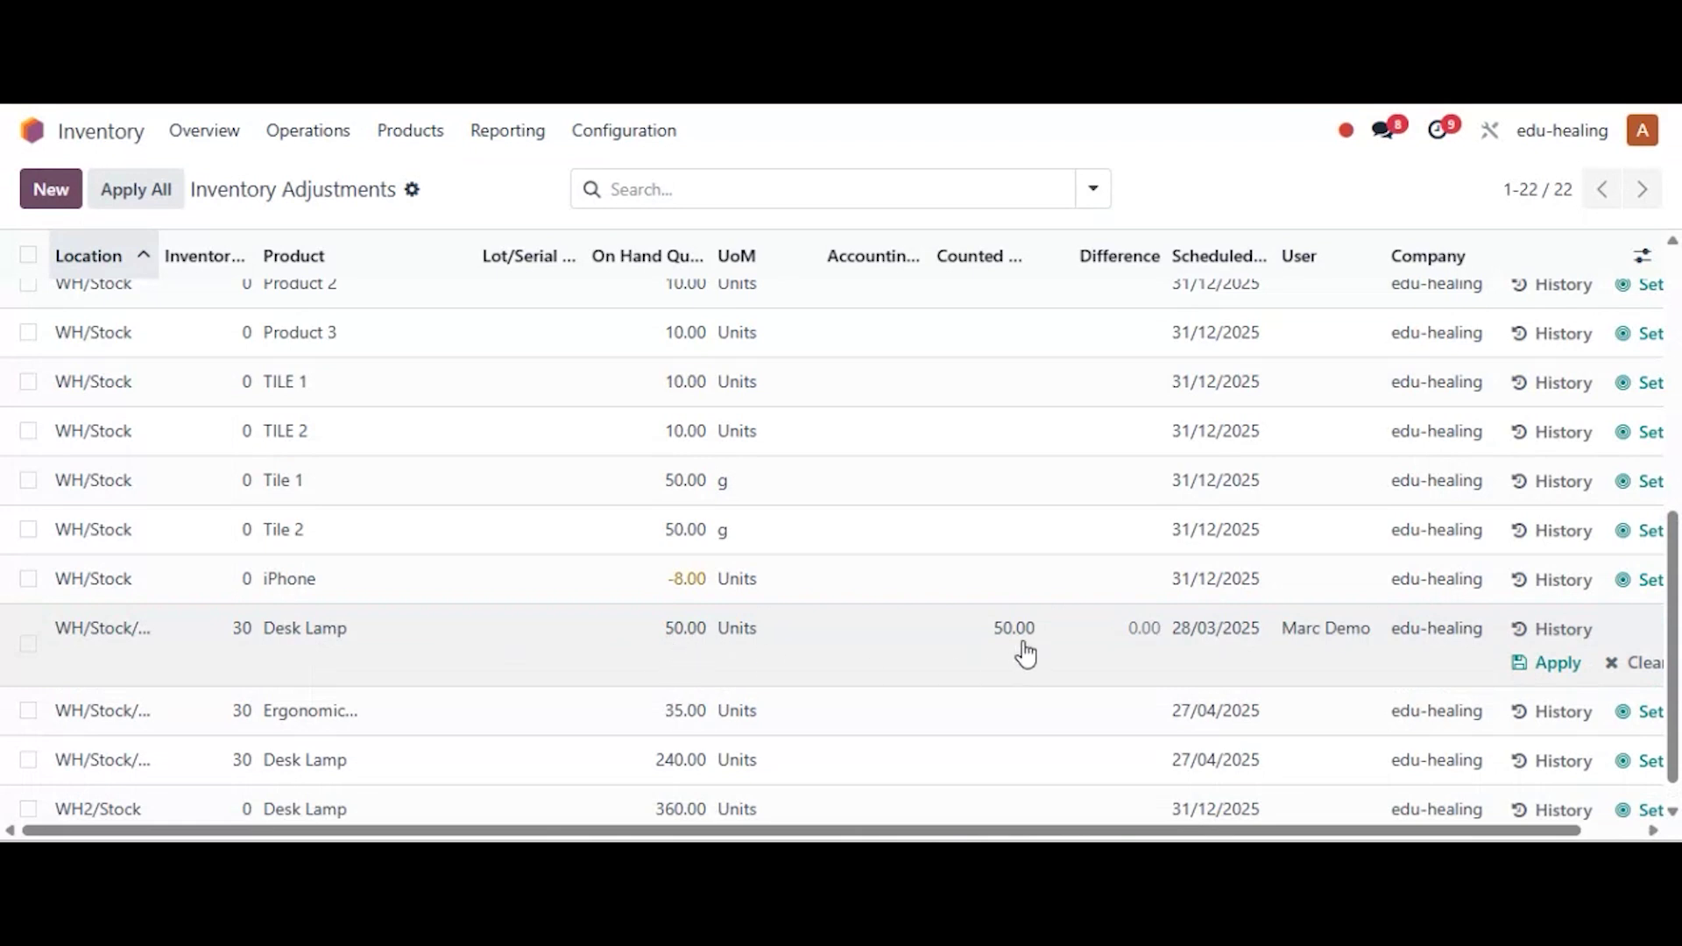
# Relocate the Desk Lamp line in RACK 1 to WH/Stock, leaving the relocation reason empty, and check the resulting locations list.
pyautogui.click(28, 636)
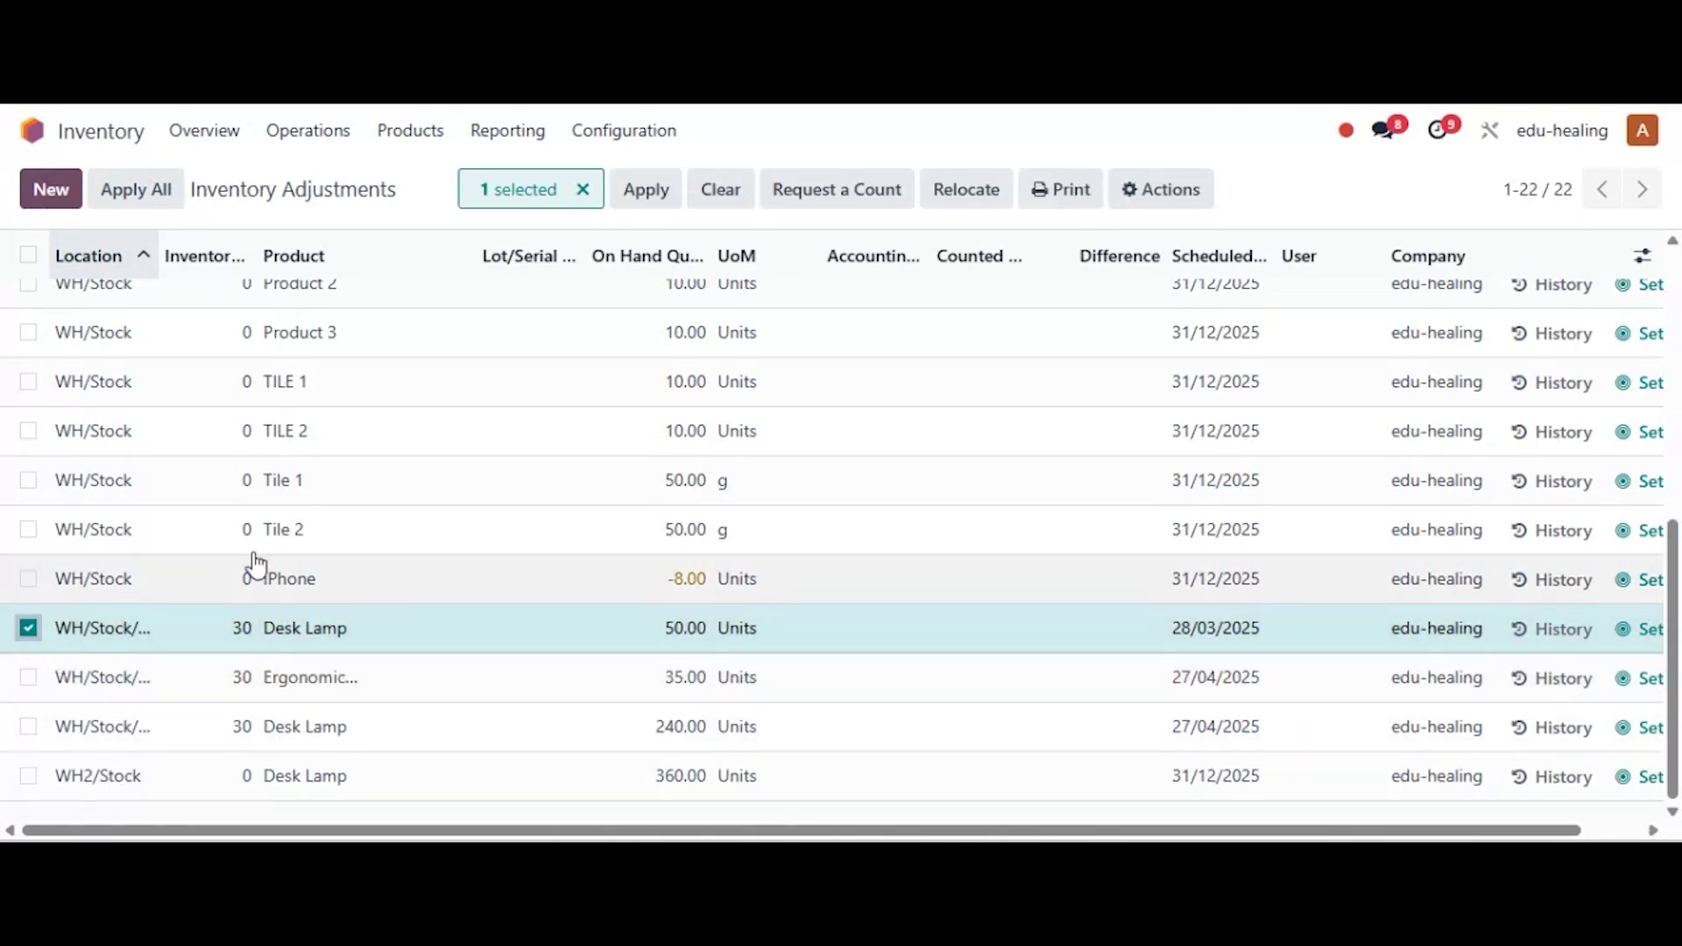
pyautogui.click(960, 200)
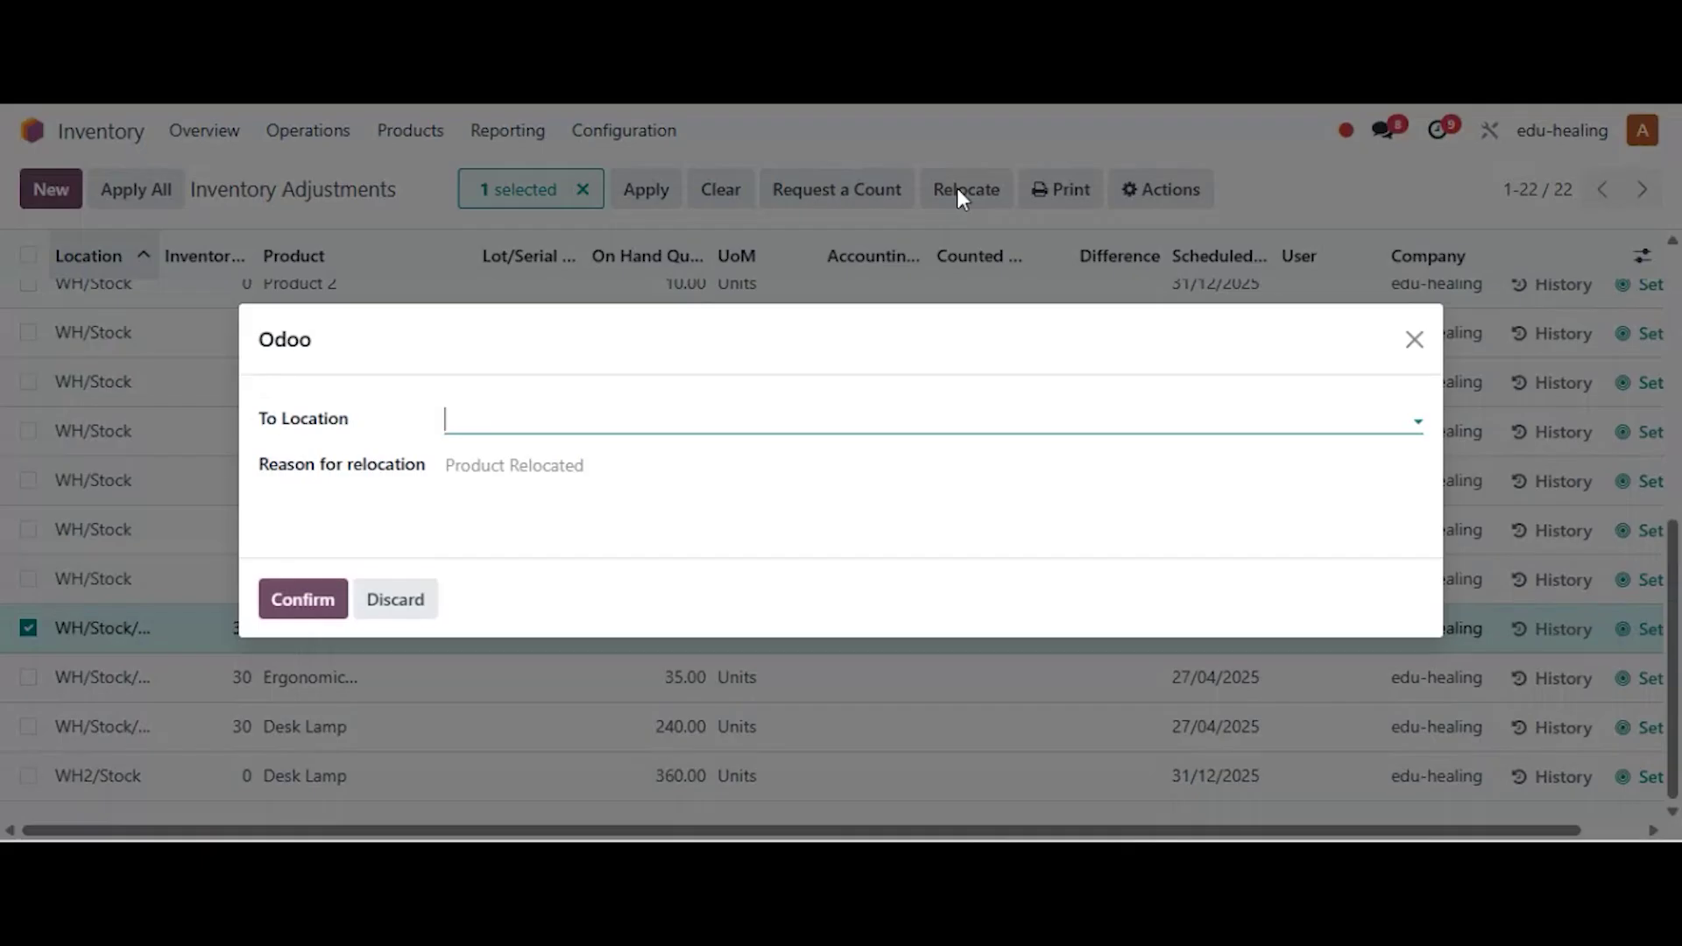
pyautogui.click(465, 422)
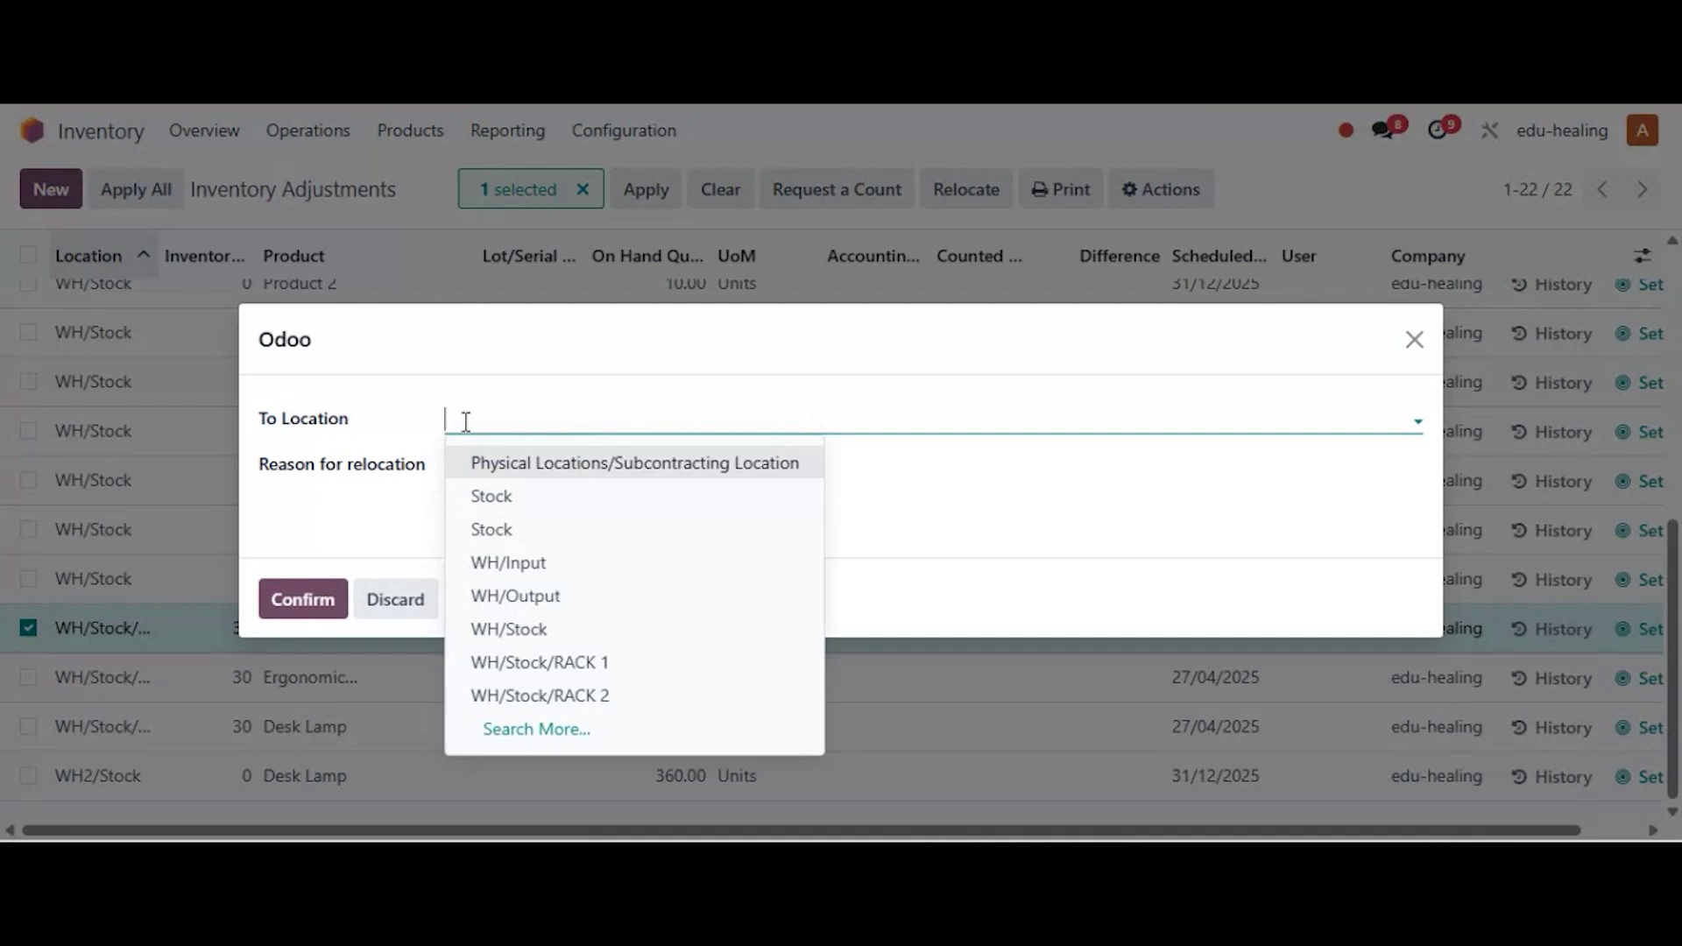
pyautogui.click(512, 636)
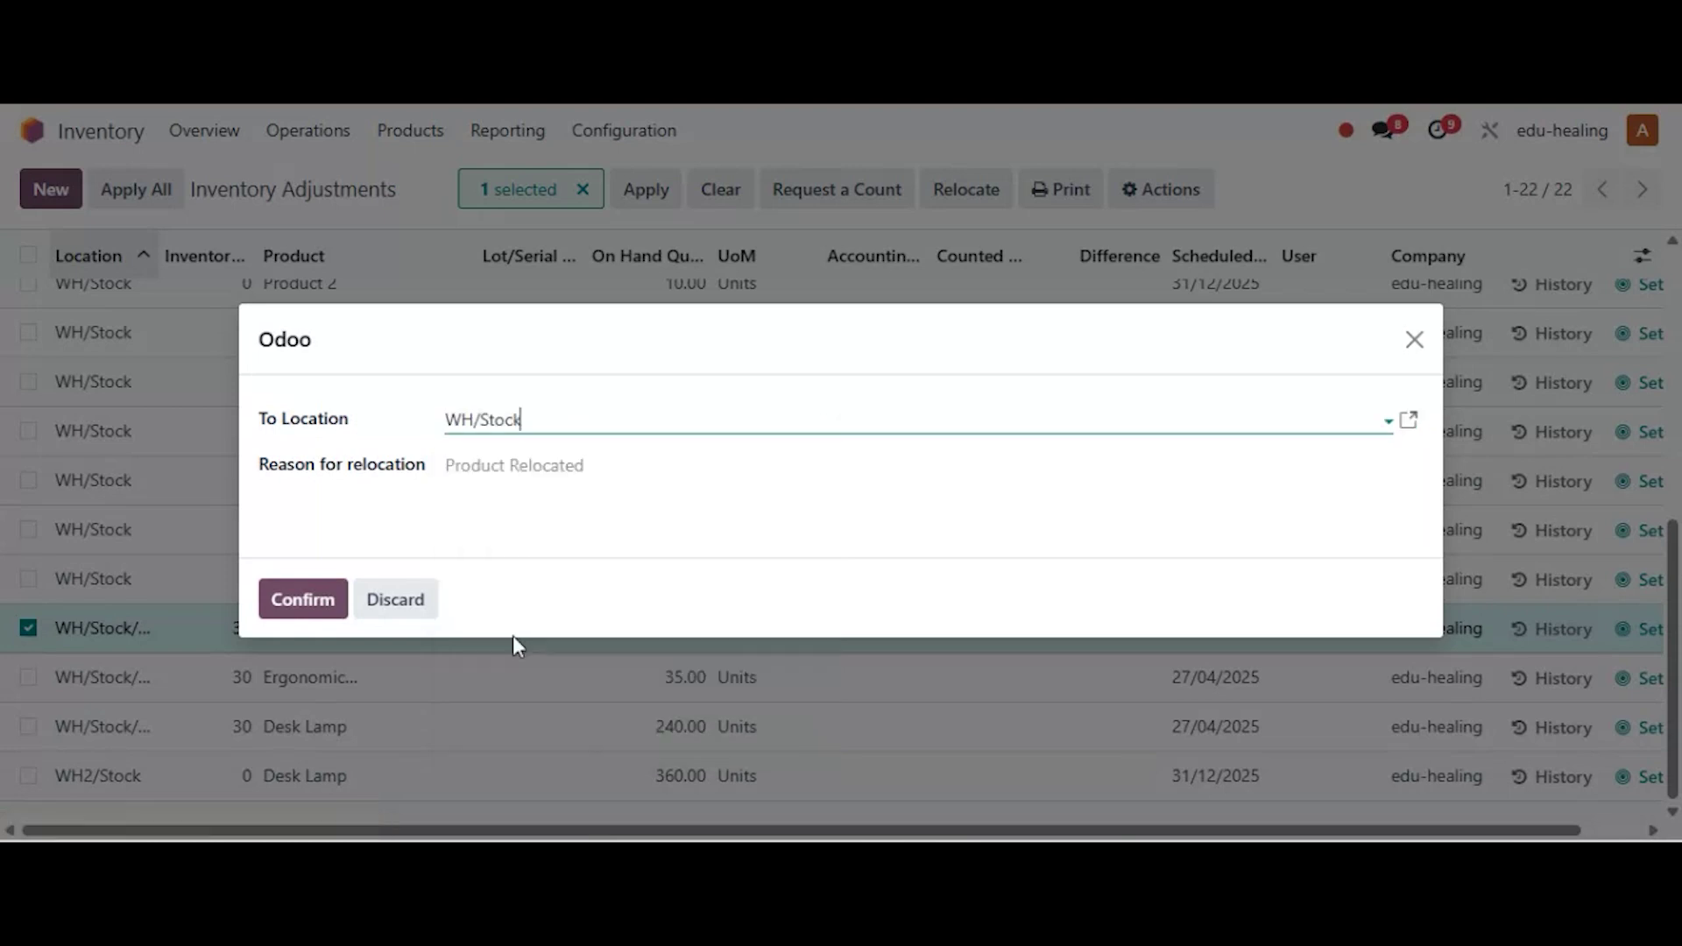
pyautogui.click(516, 476)
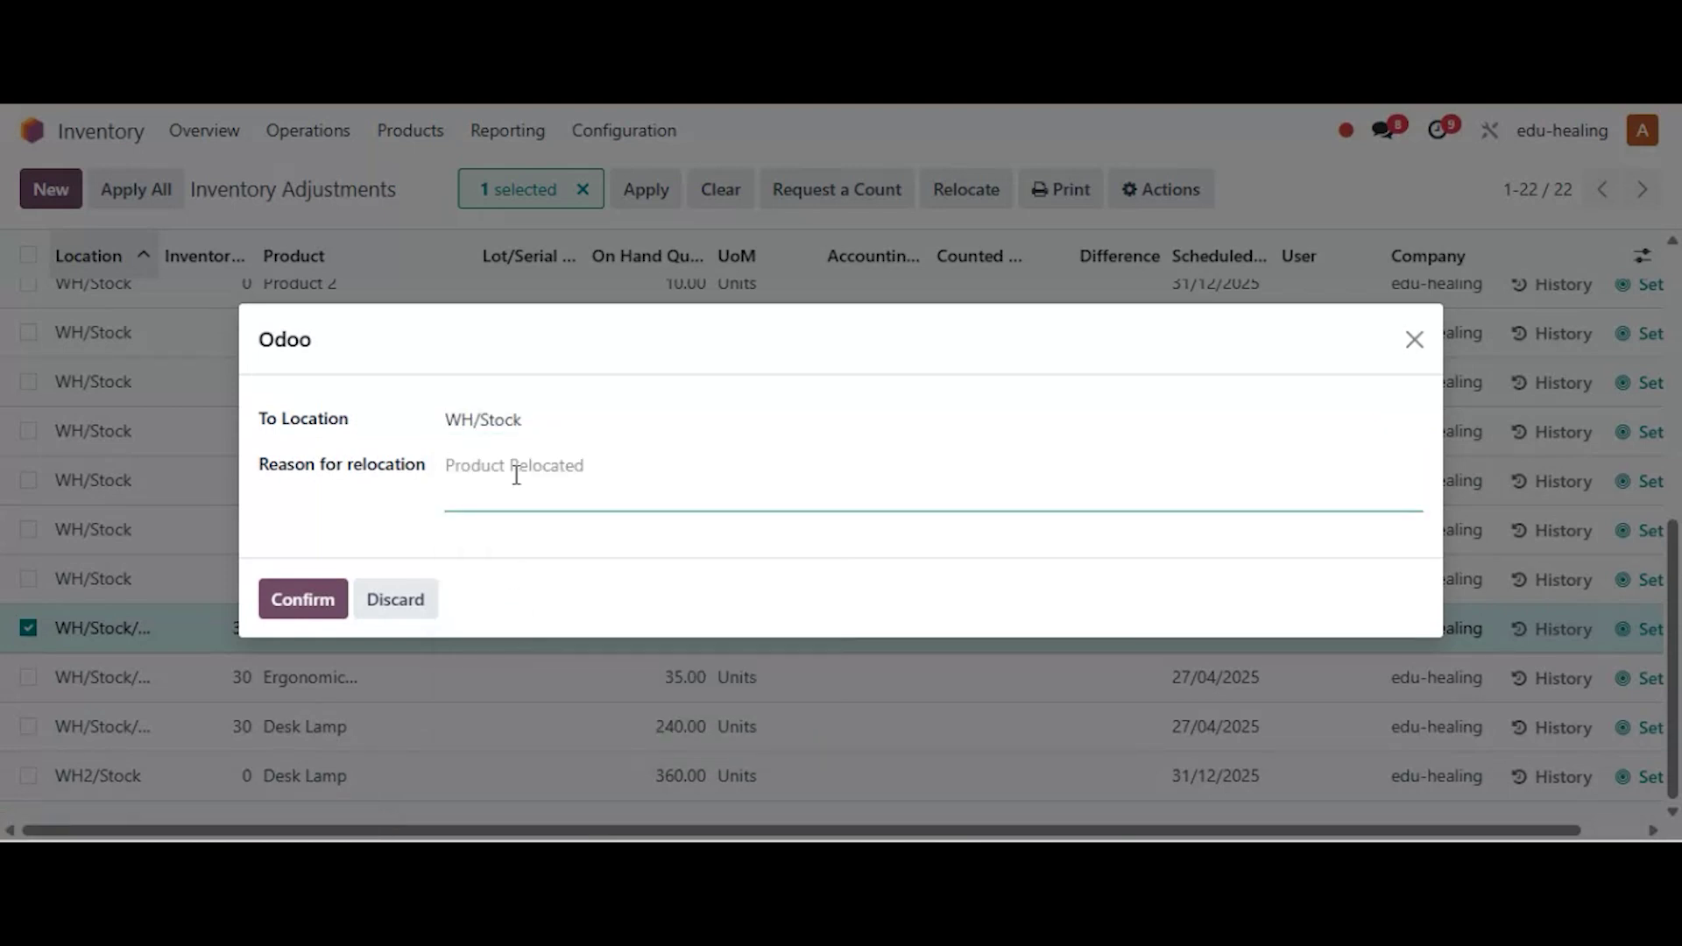
pyautogui.click(327, 604)
pyautogui.scroll(-5, 323, 601)
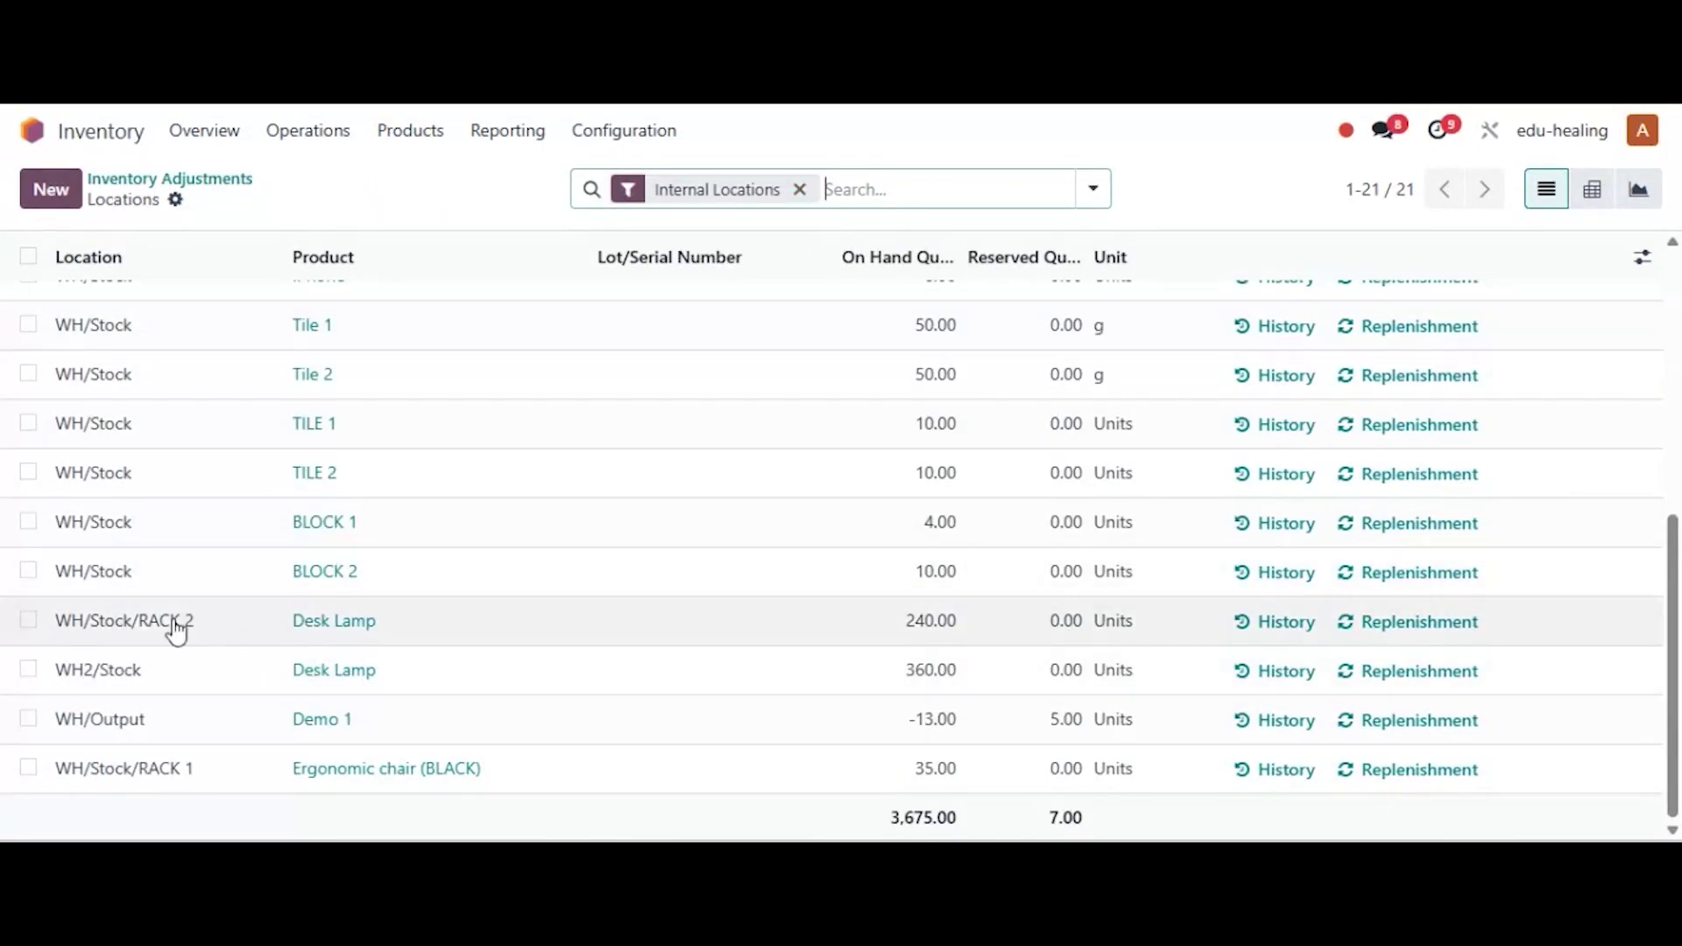
# From Inventory Adjustments, set the Desk Lamp line in RACK 2 to a count of 0 and clear that count.
pyautogui.click(29, 571)
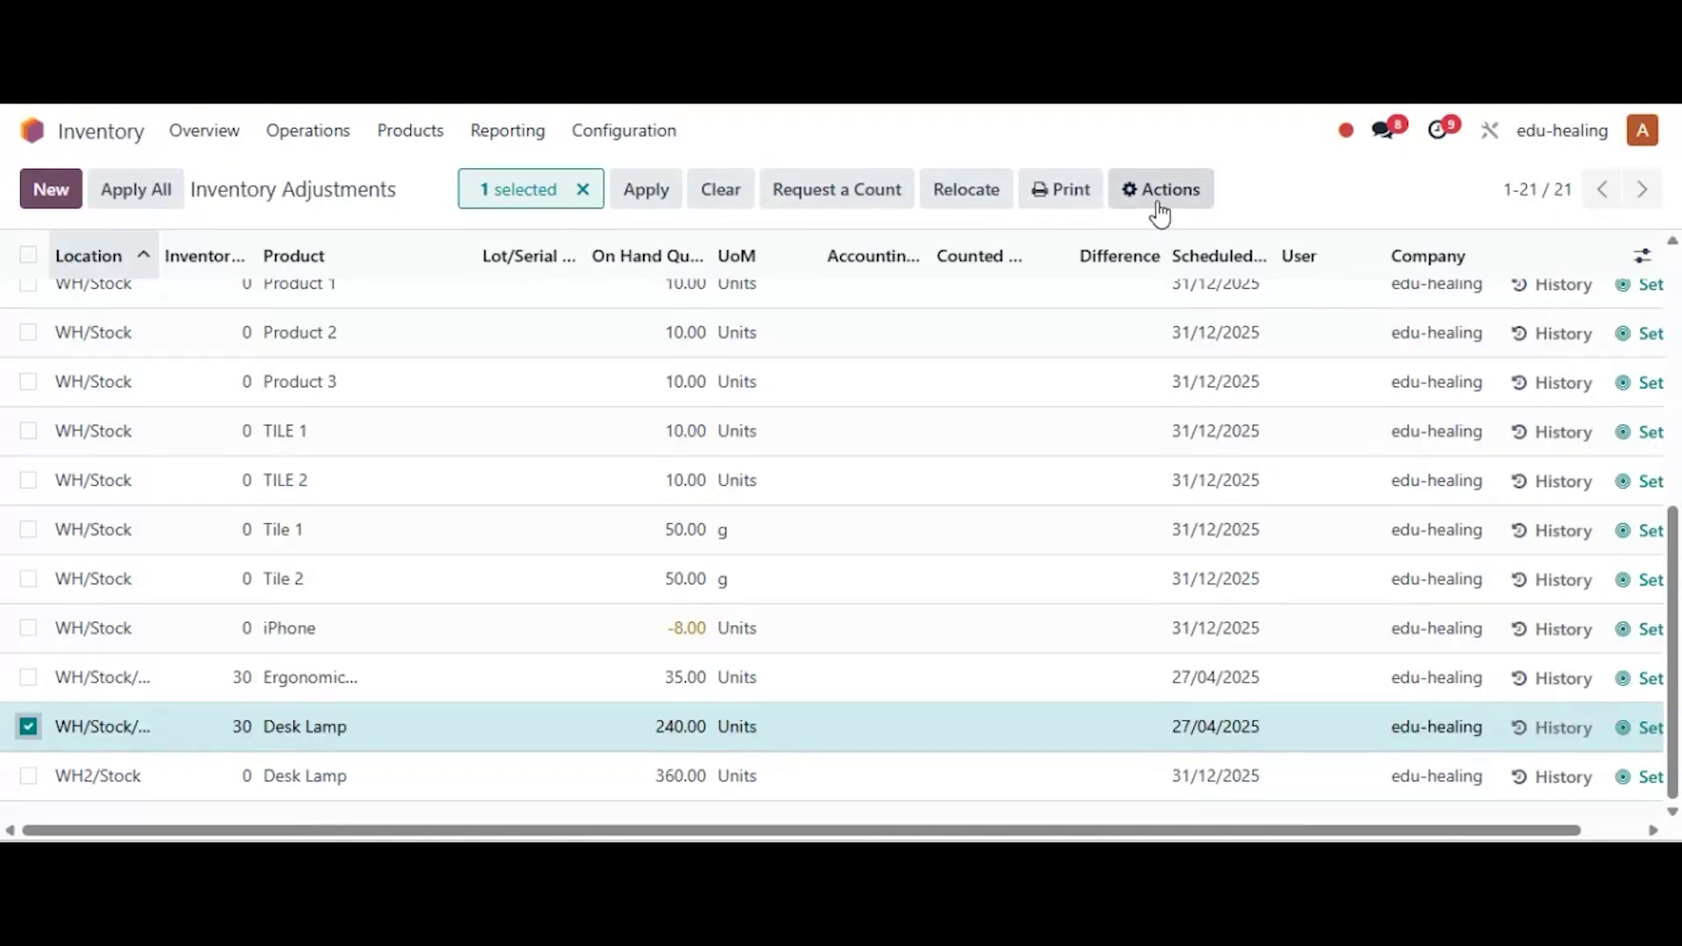
pyautogui.click(1166, 204)
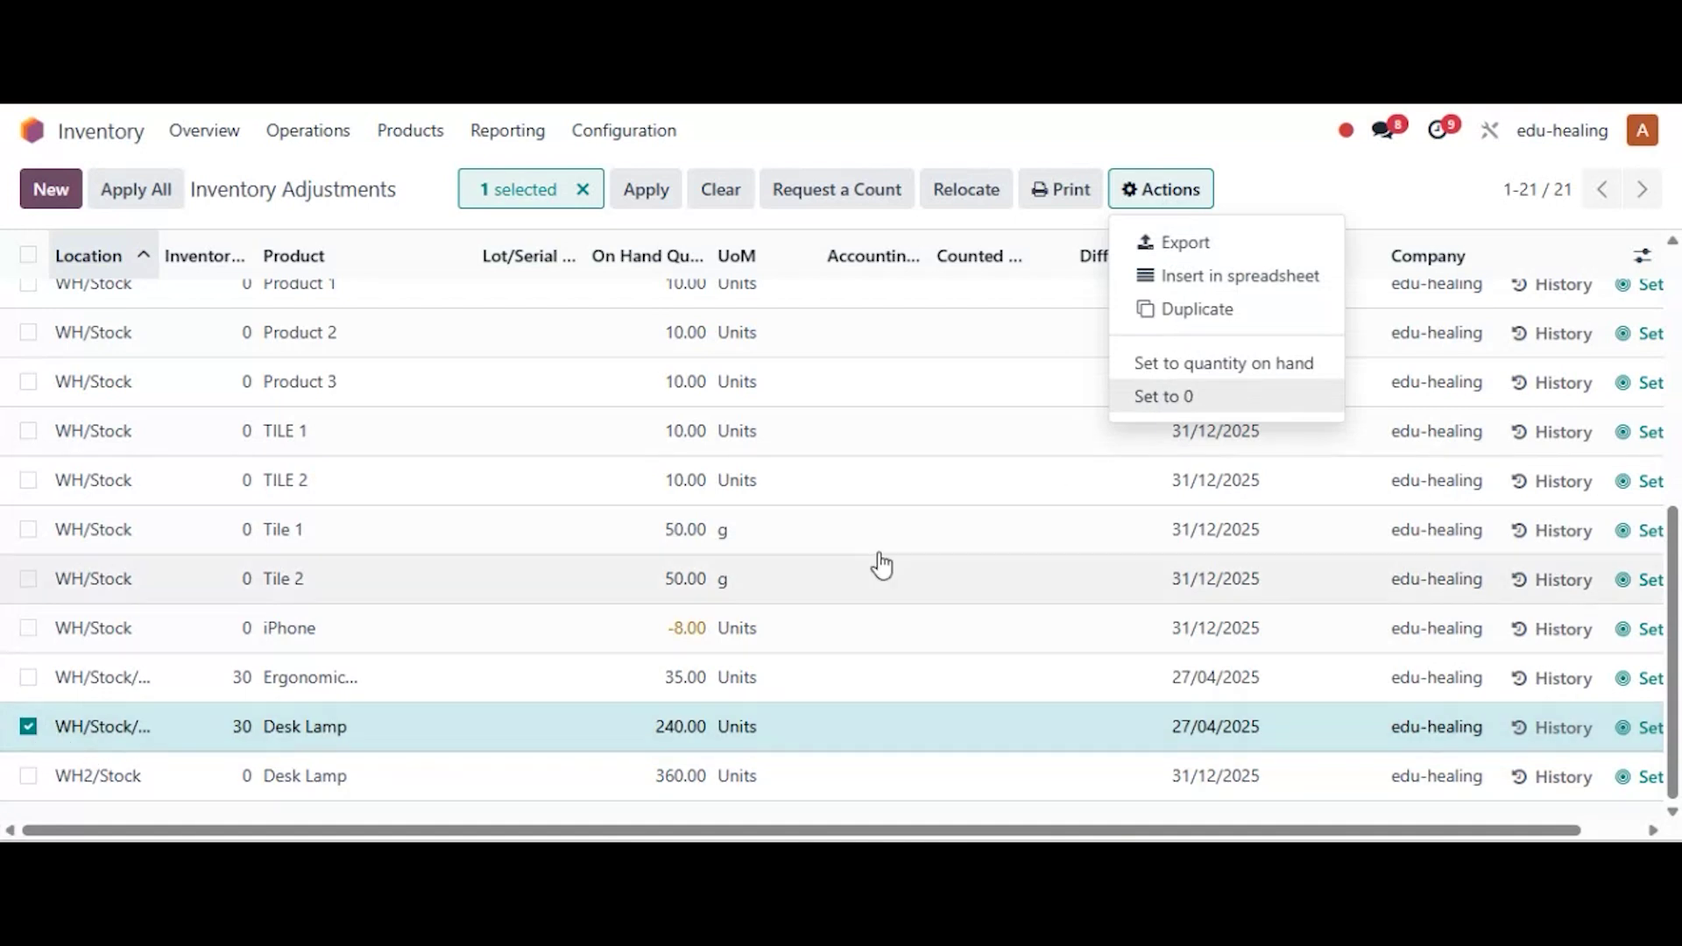
pyautogui.click(1163, 400)
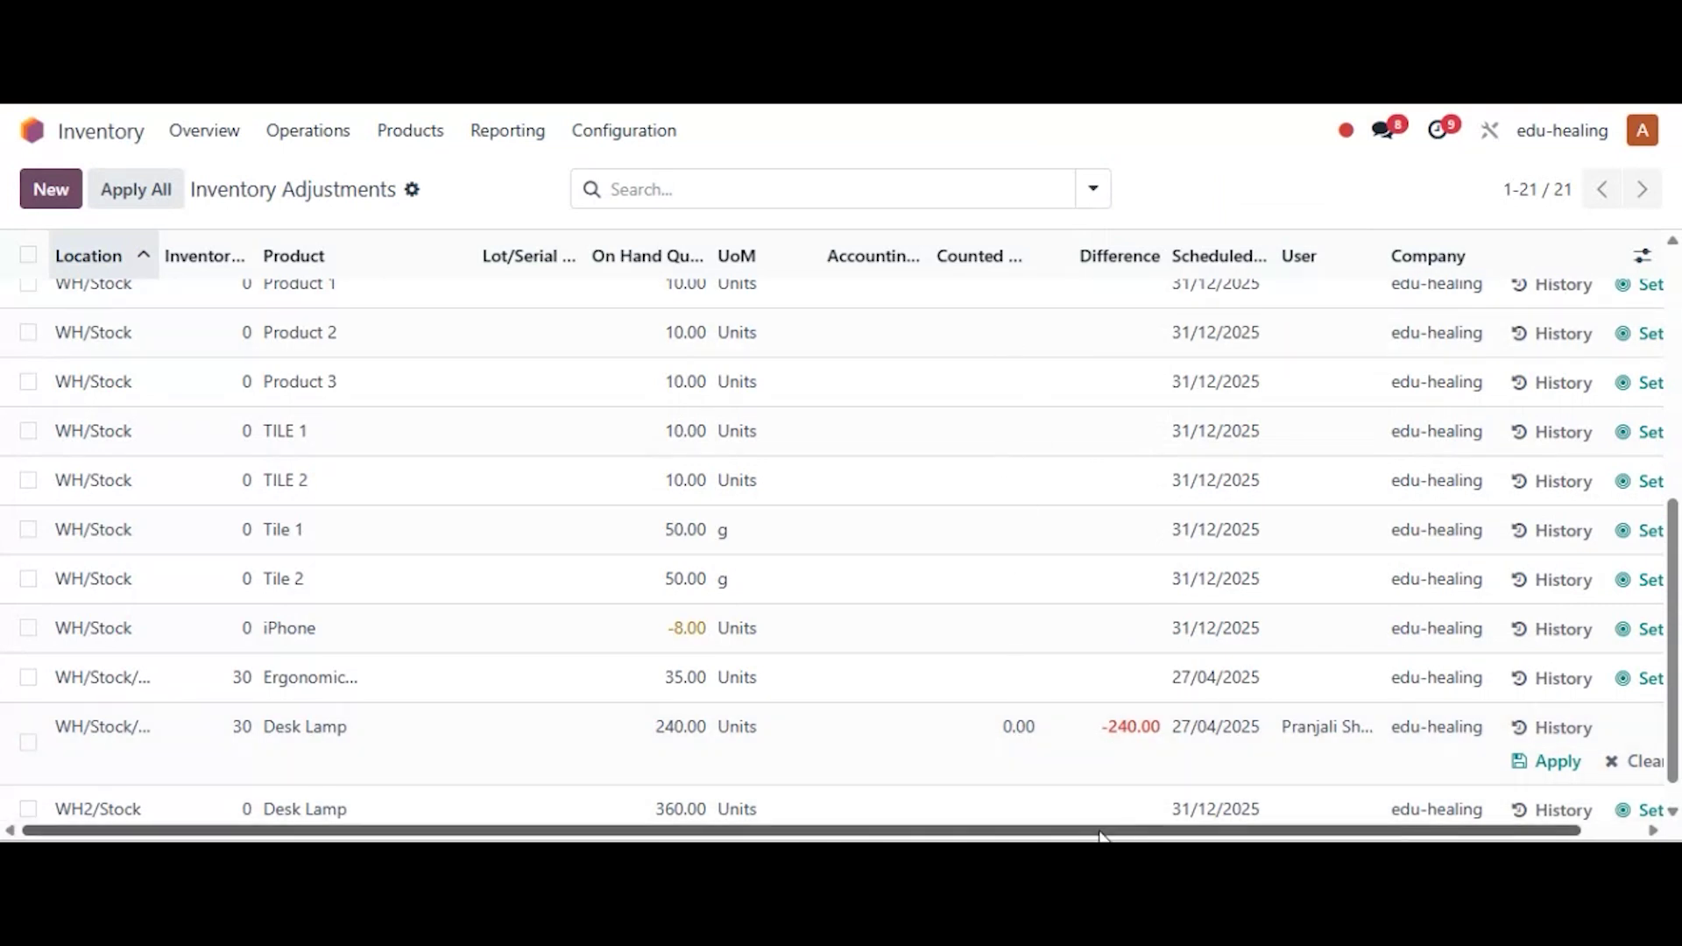
pyautogui.moveTo(1086, 834); pyautogui.dragTo(1148, 833)
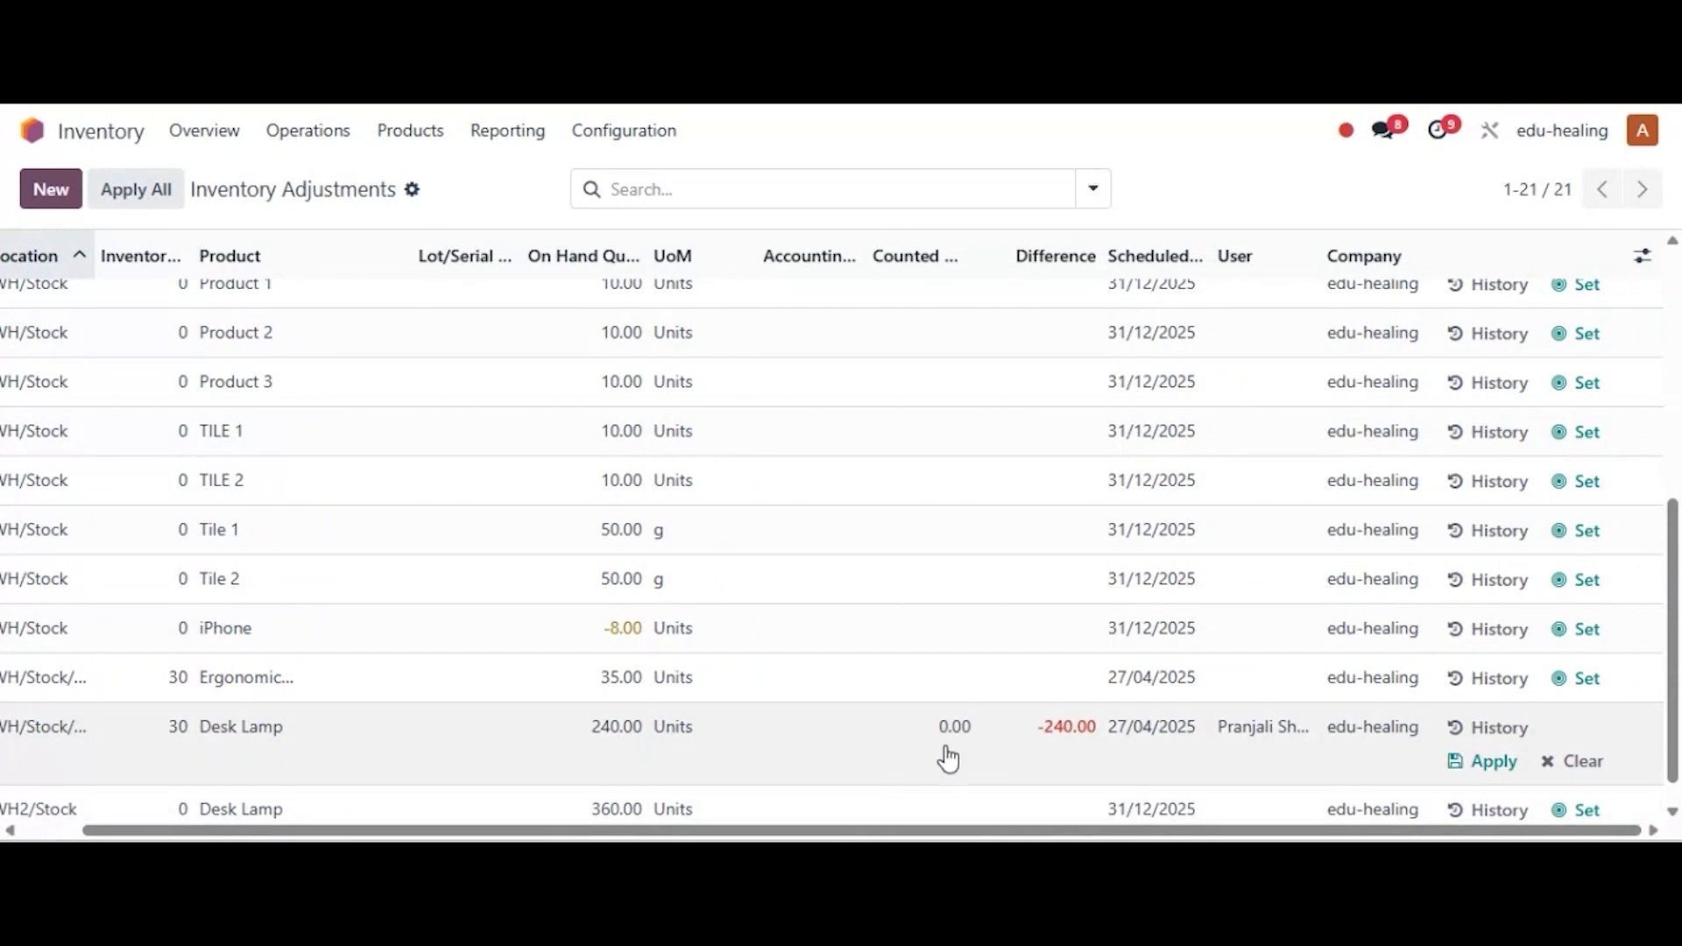
pyautogui.moveTo(911, 834); pyautogui.dragTo(849, 834)
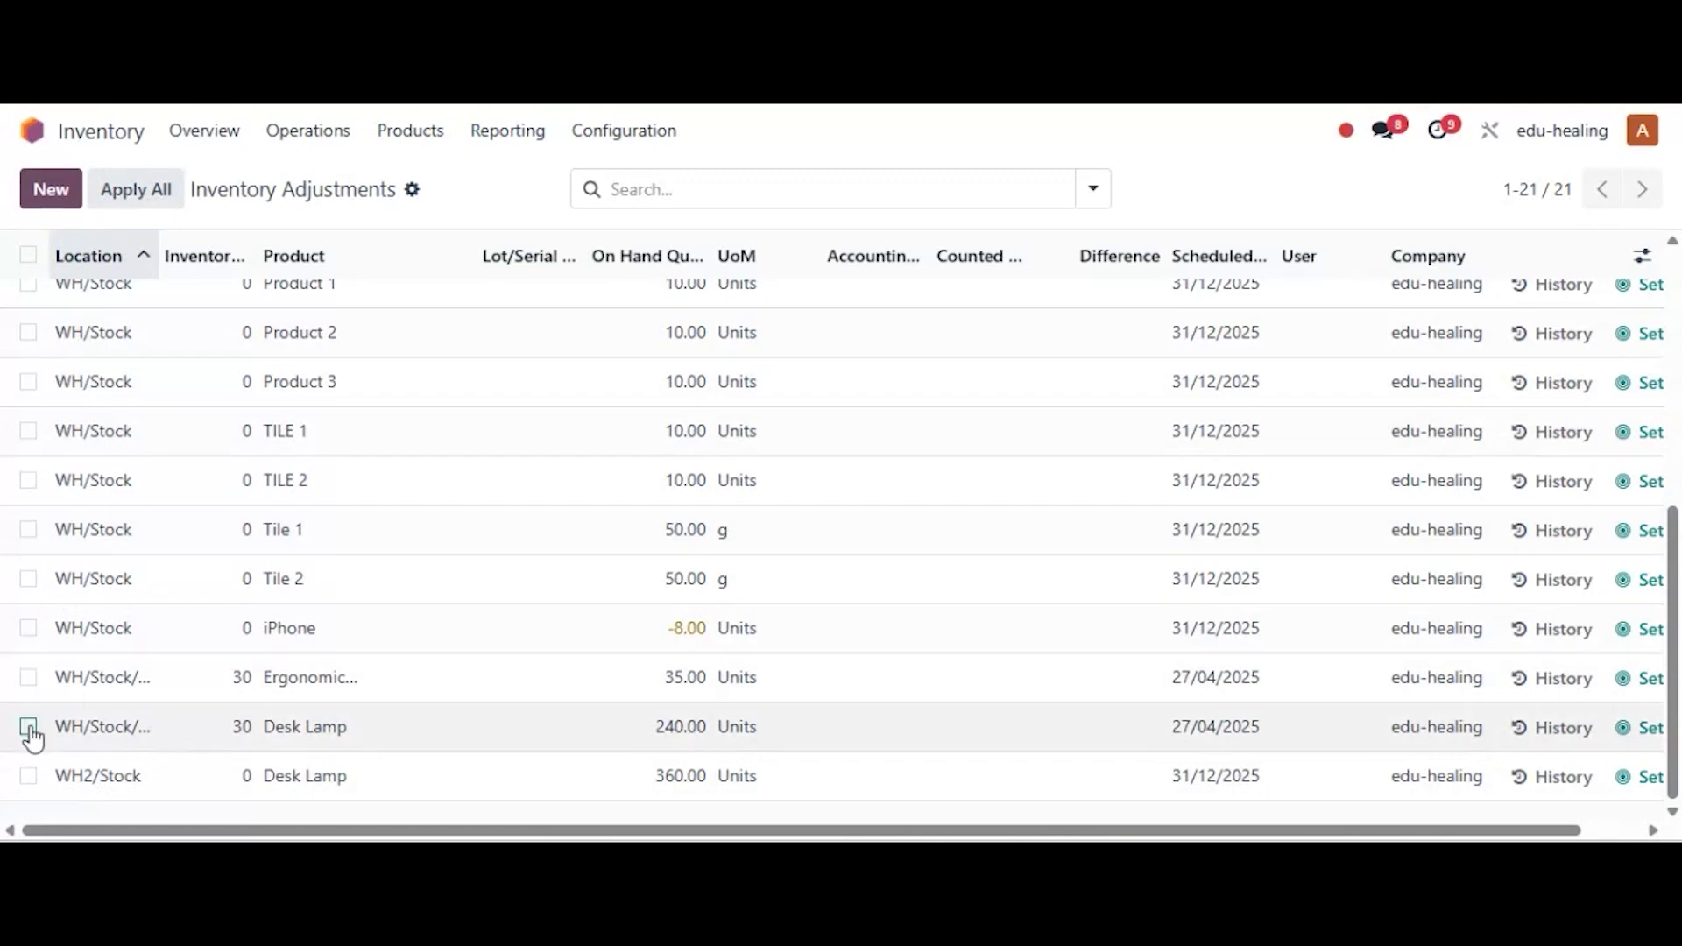
# Set the counted quantities of Ergonomic chair in RACK 1 and Desk Lamp in RACK 2 to 0 together.
pyautogui.click(29, 726)
pyautogui.click(28, 677)
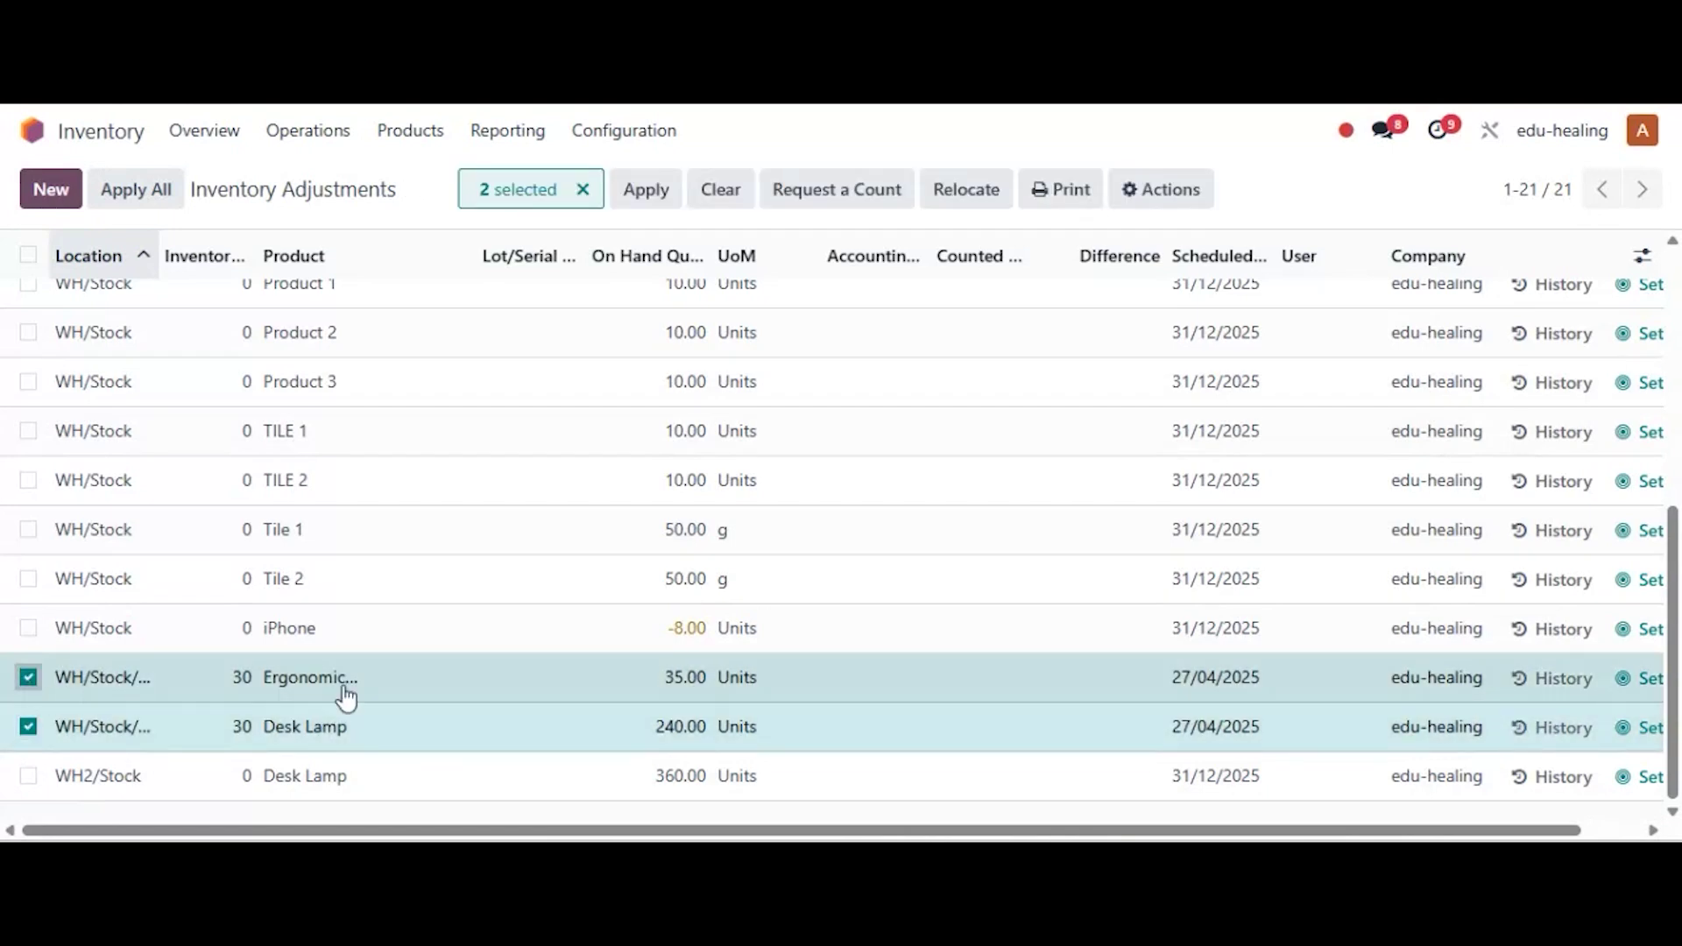
pyautogui.click(1161, 191)
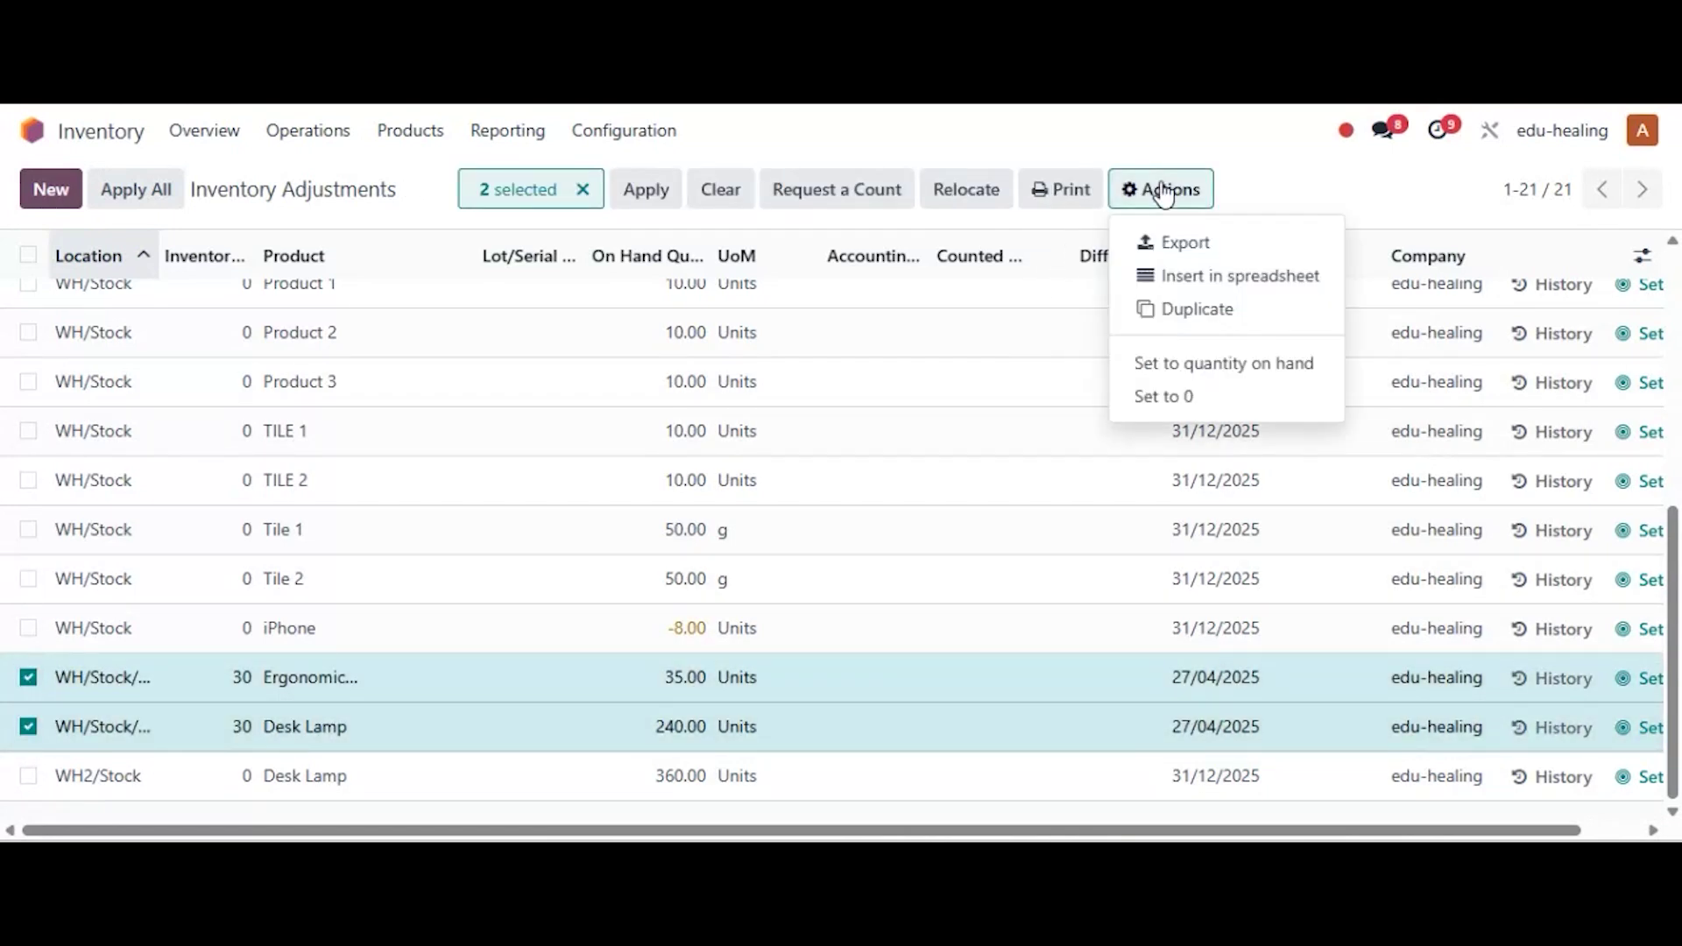
pyautogui.click(1189, 396)
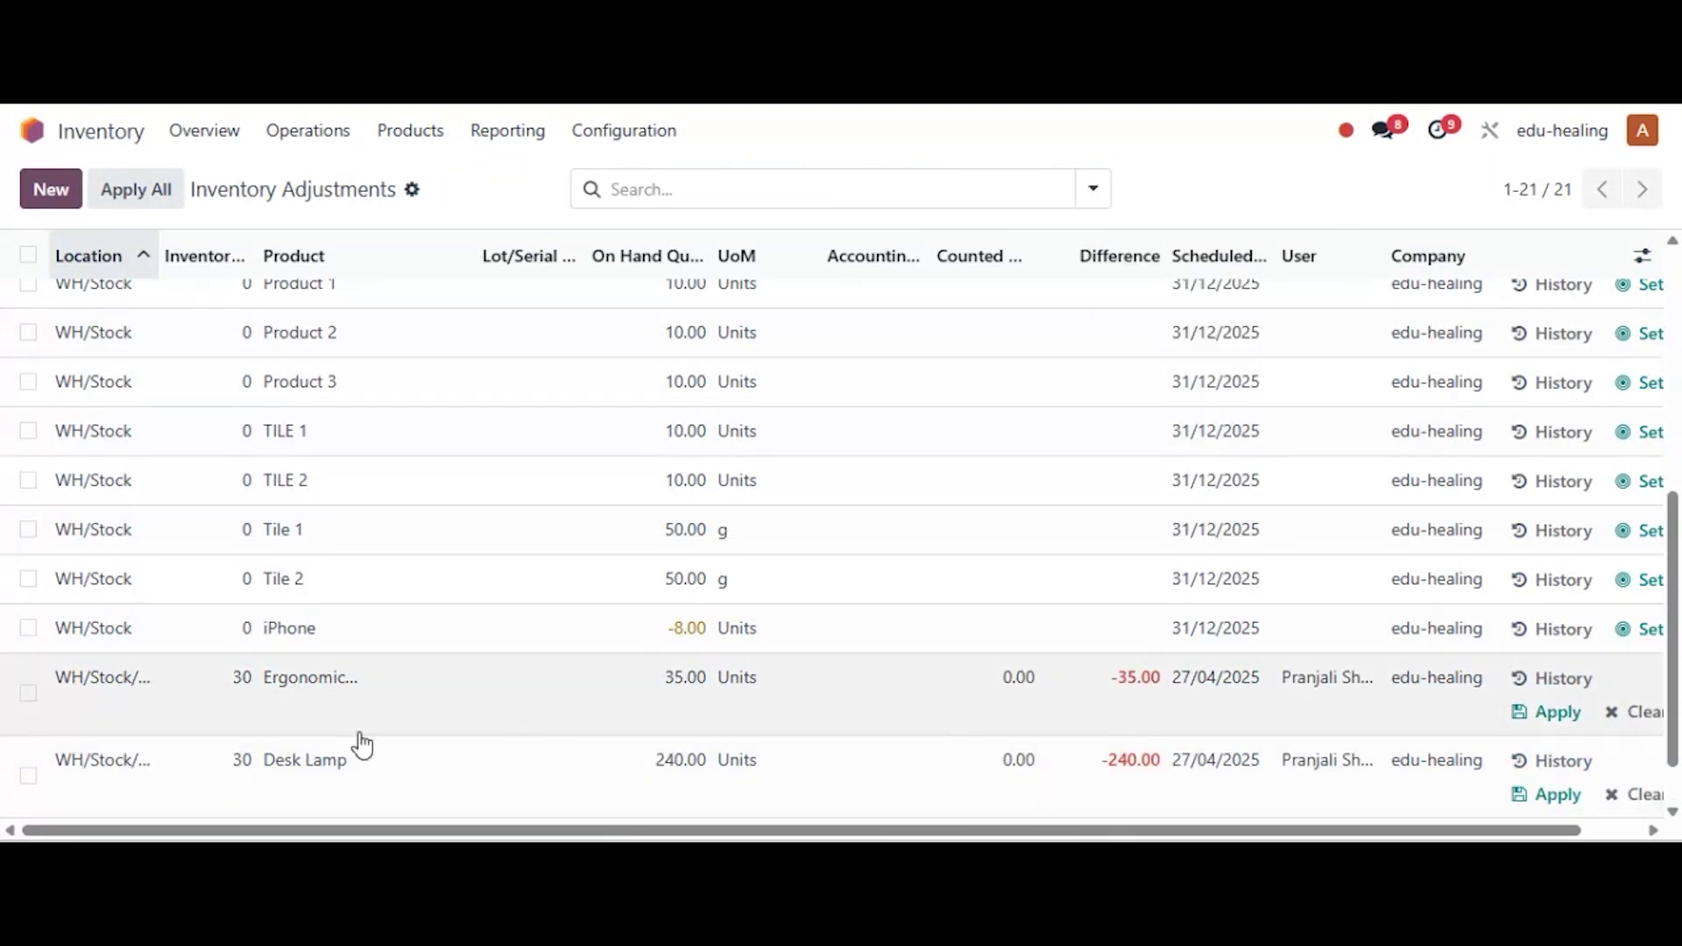
# Apply the zero counts of the Ergonomic chair and RACK 2 Desk Lamp lines with the reason "Quantity Updated".
pyautogui.click(28, 693)
pyautogui.click(28, 775)
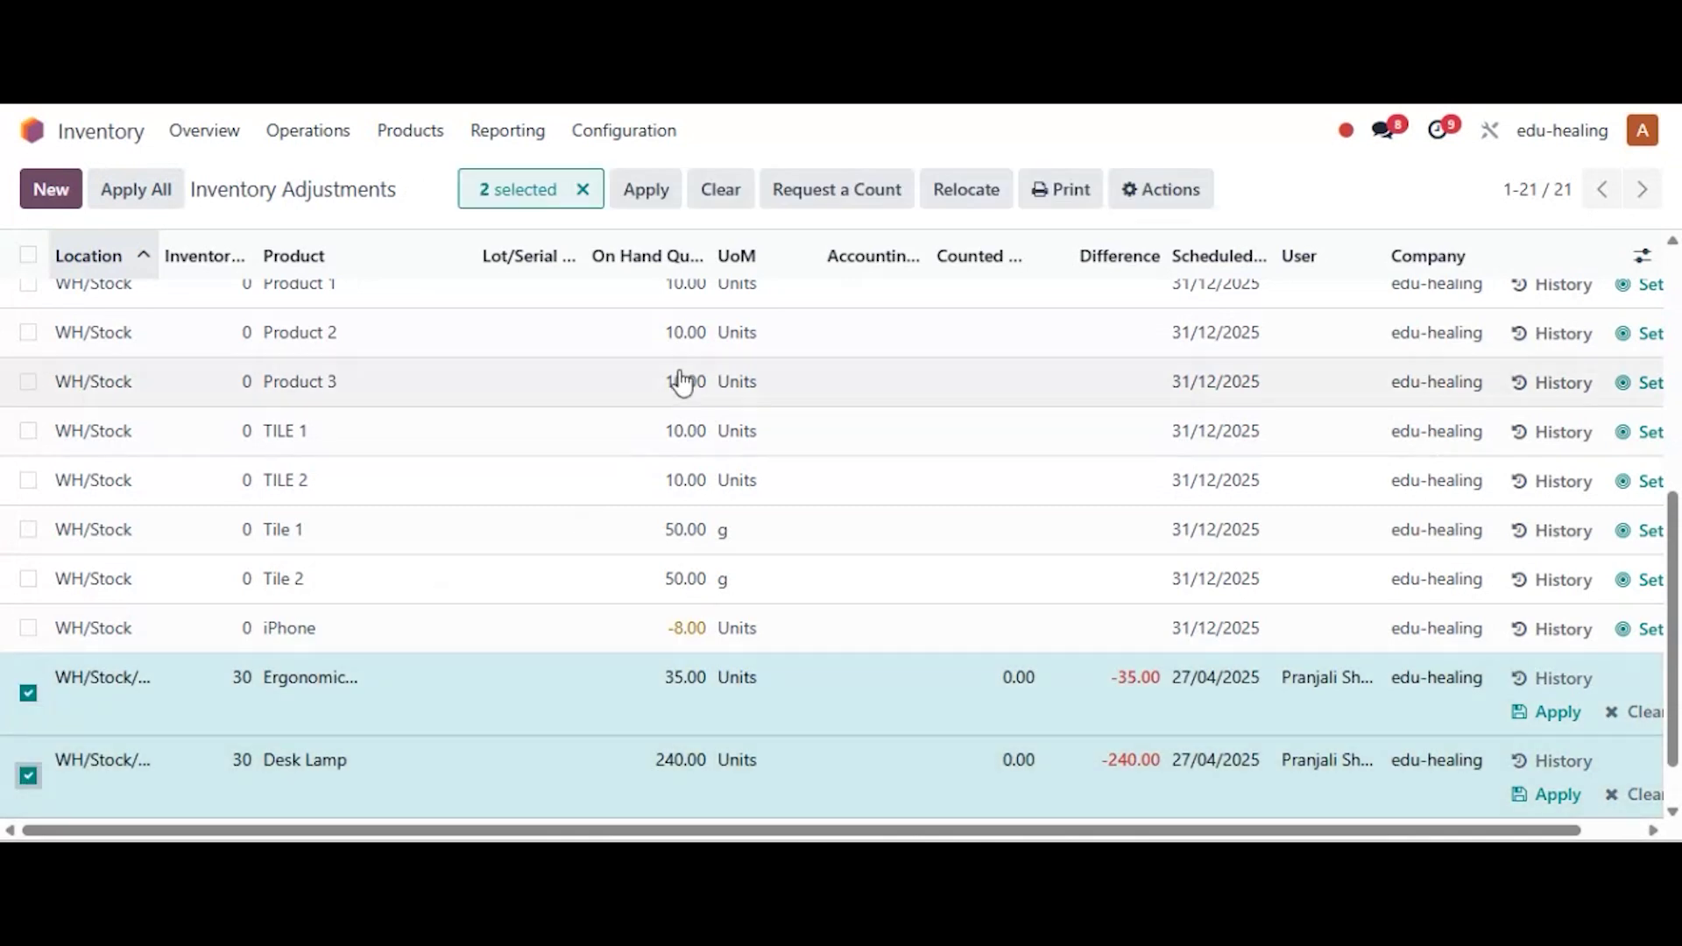
pyautogui.click(660, 187)
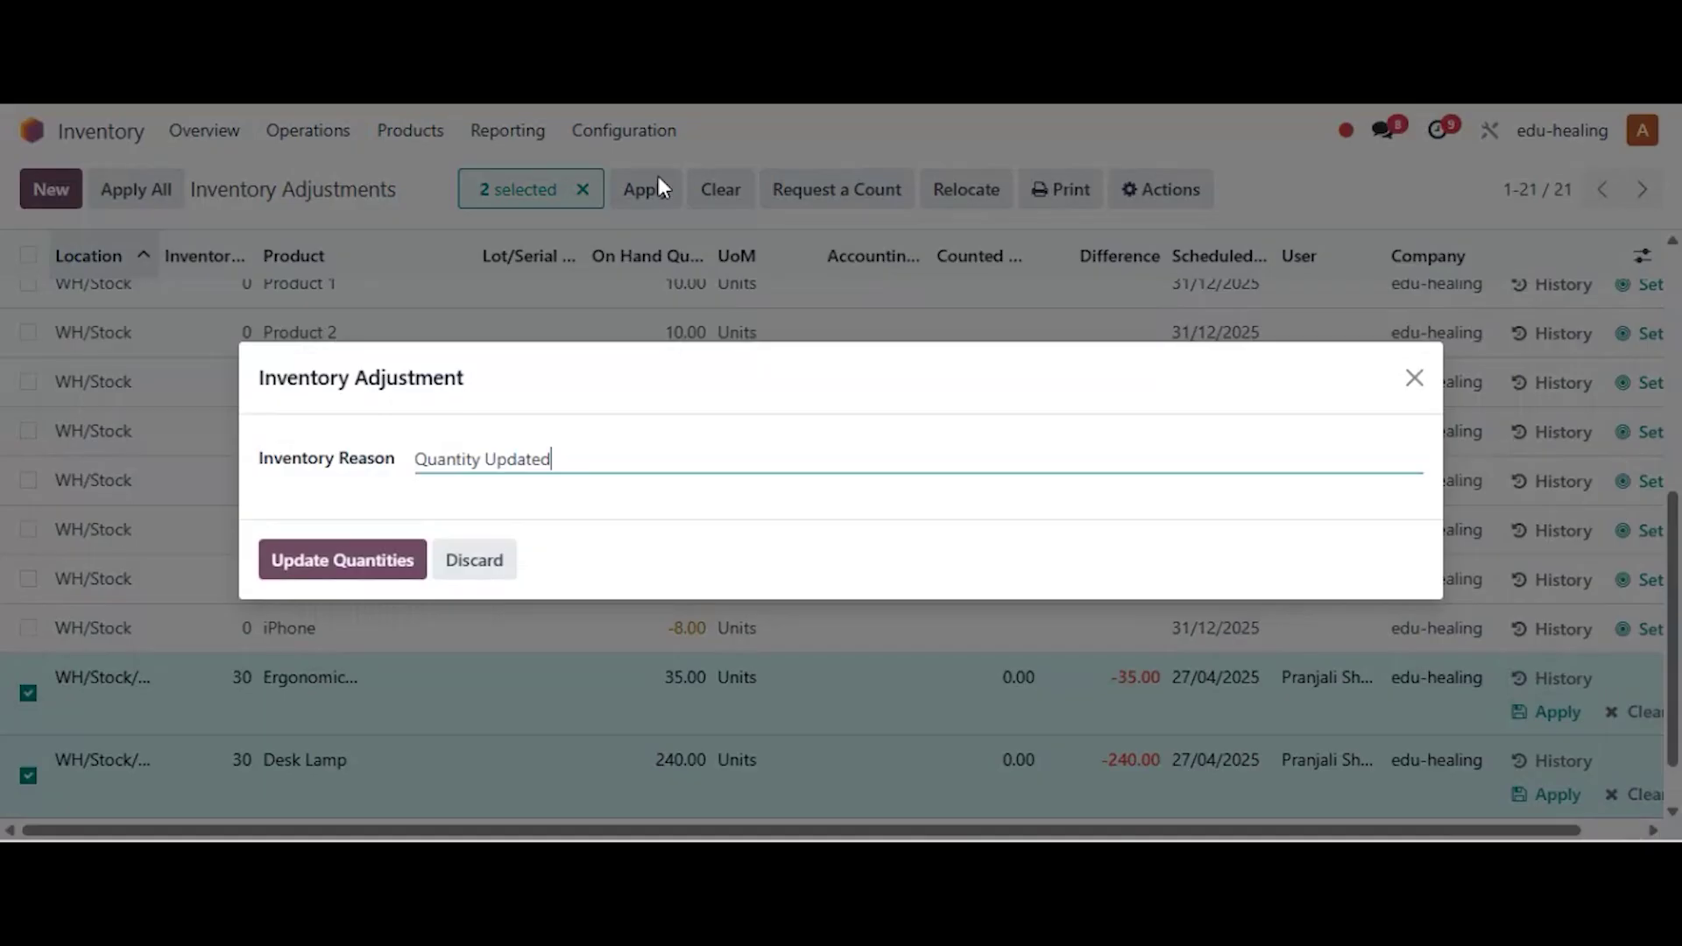
pyautogui.click(351, 566)
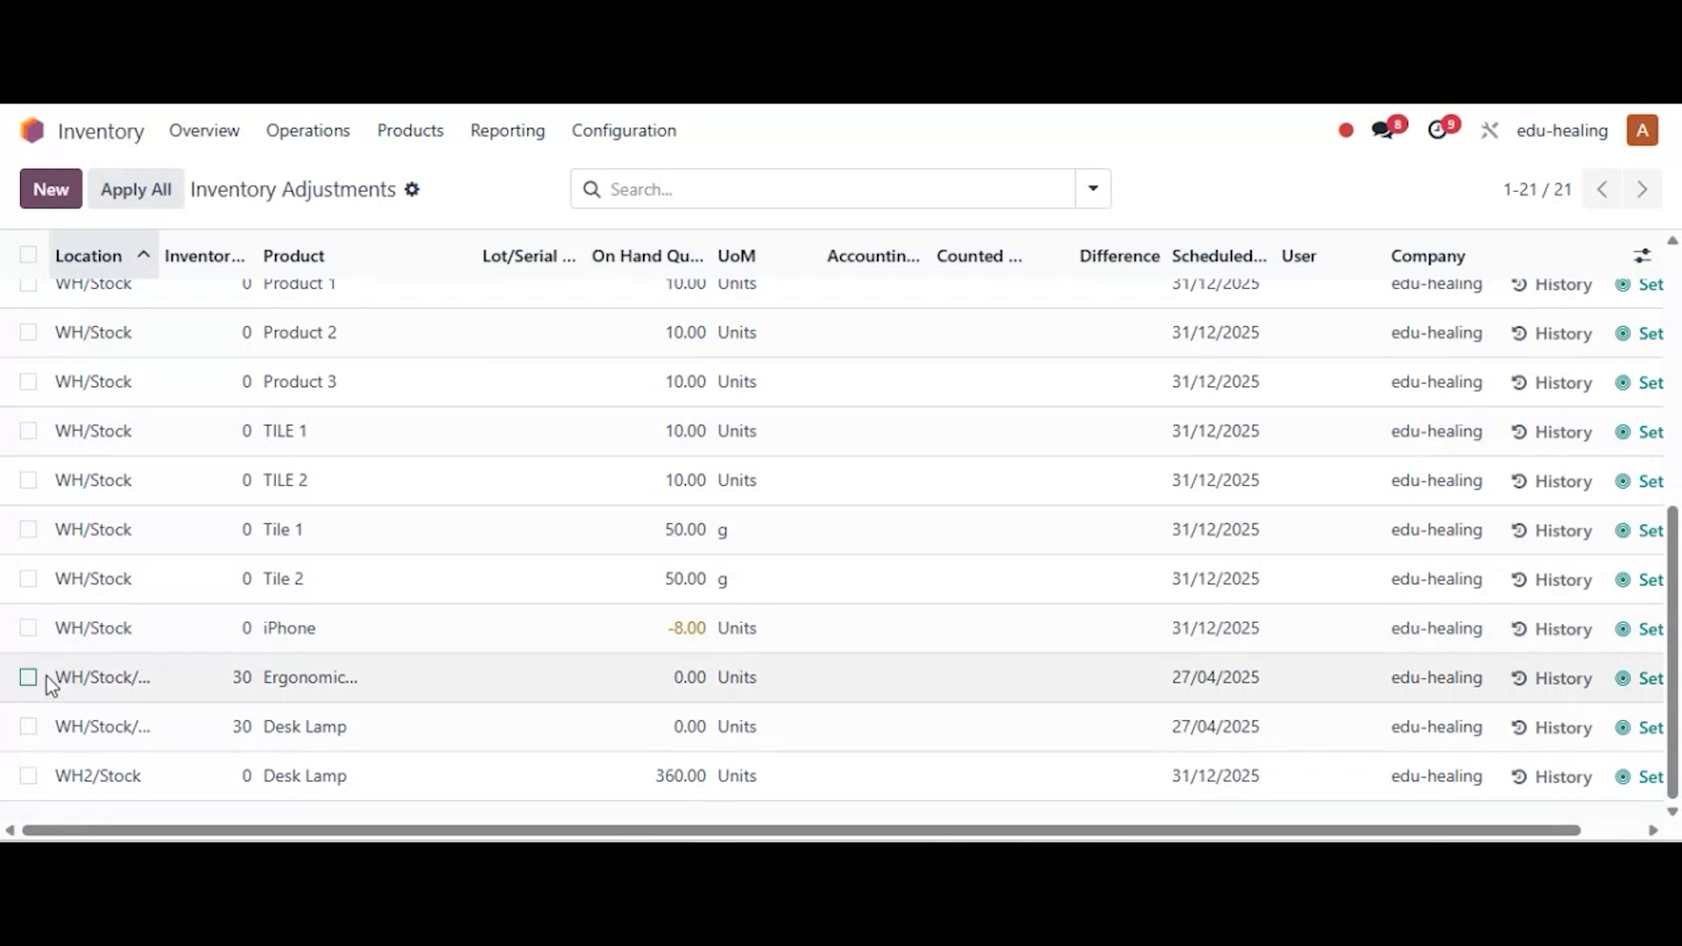
pyautogui.click(28, 677)
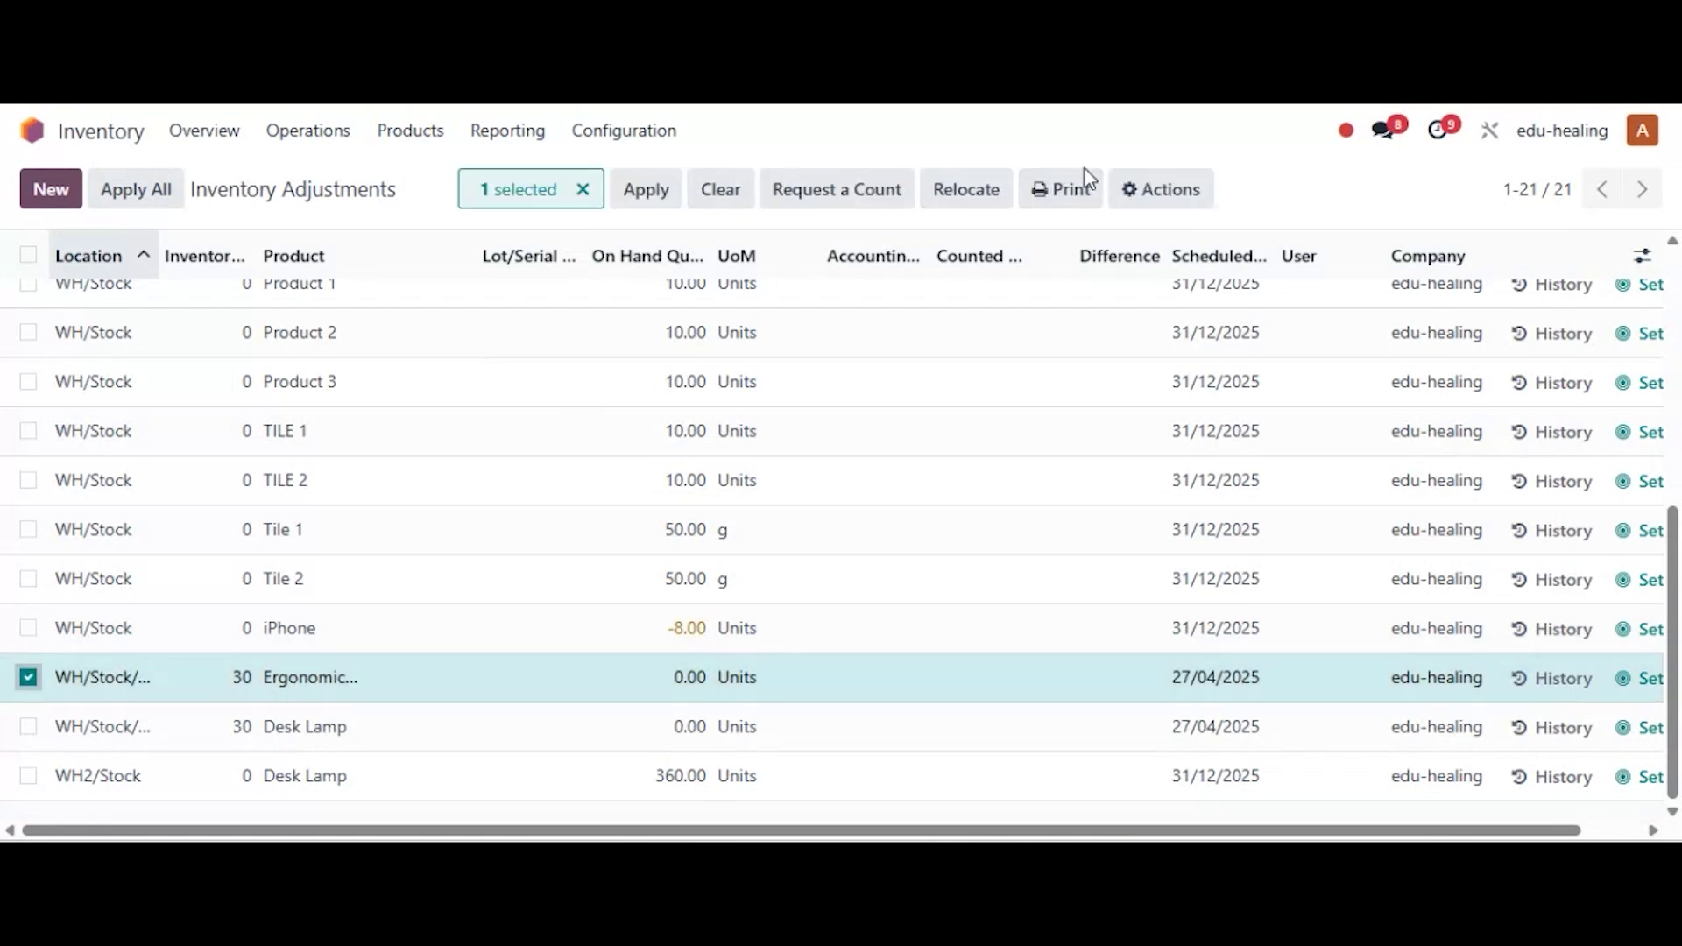
pyautogui.click(581, 190)
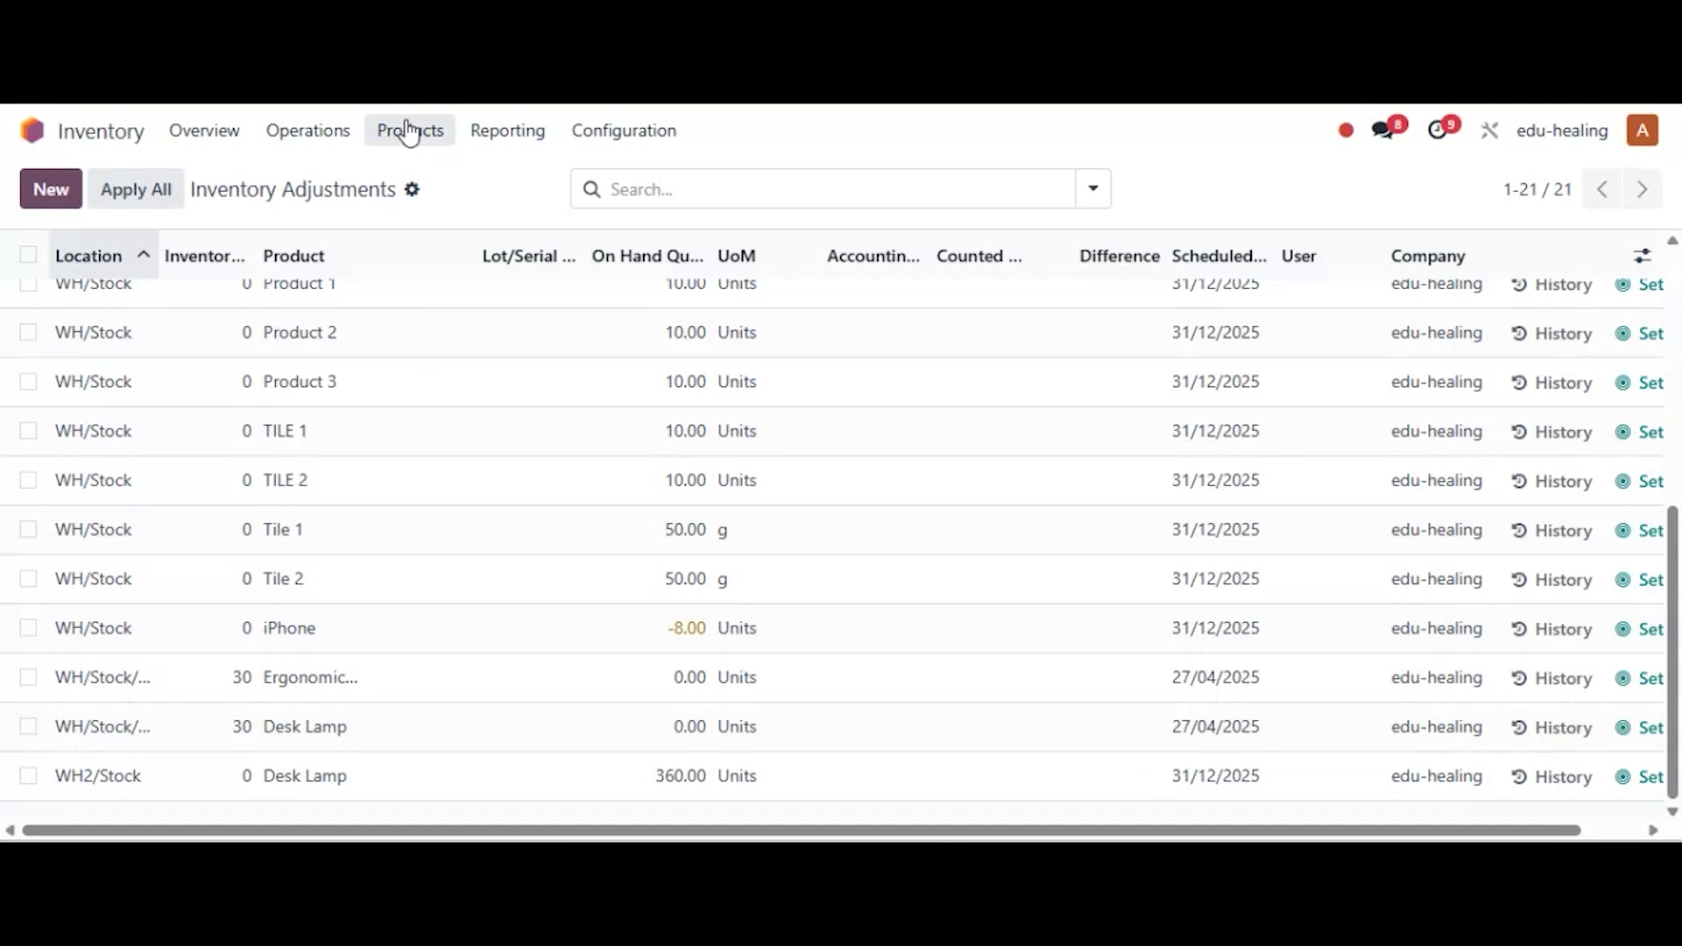
# Search the products for "desk" and view Desk Lamp's on-hand quantity by location.
pyautogui.click(408, 131)
pyautogui.click(425, 180)
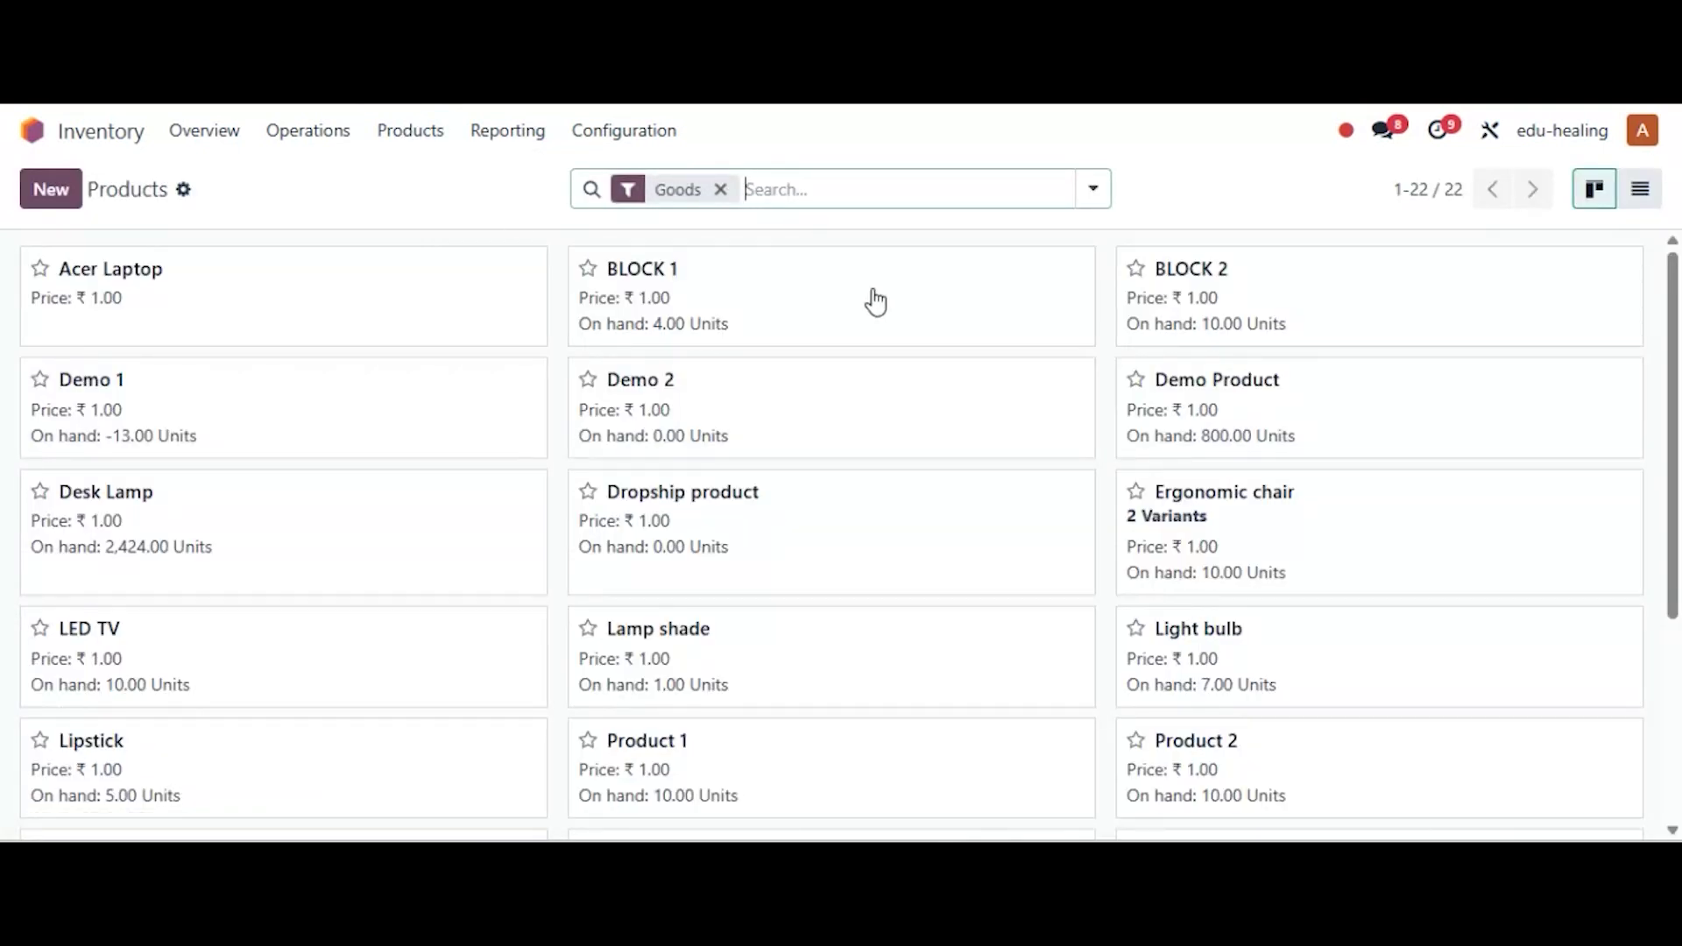
pyautogui.write('desk')
pyautogui.press('Return')
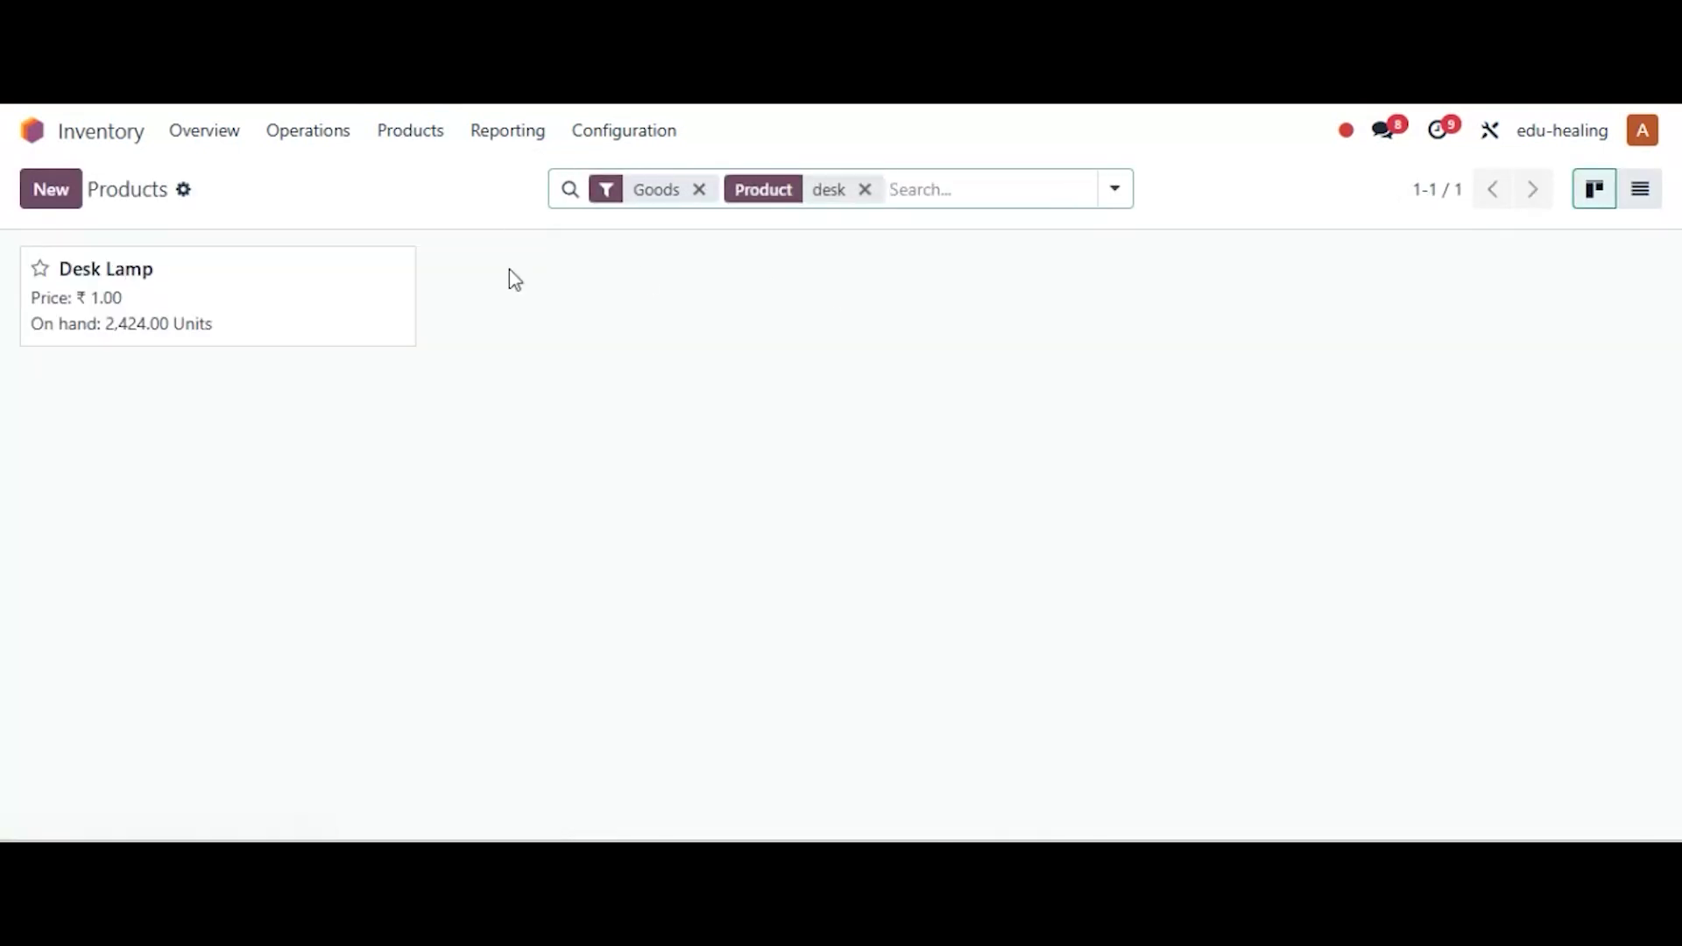
pyautogui.click(294, 283)
pyautogui.click(857, 188)
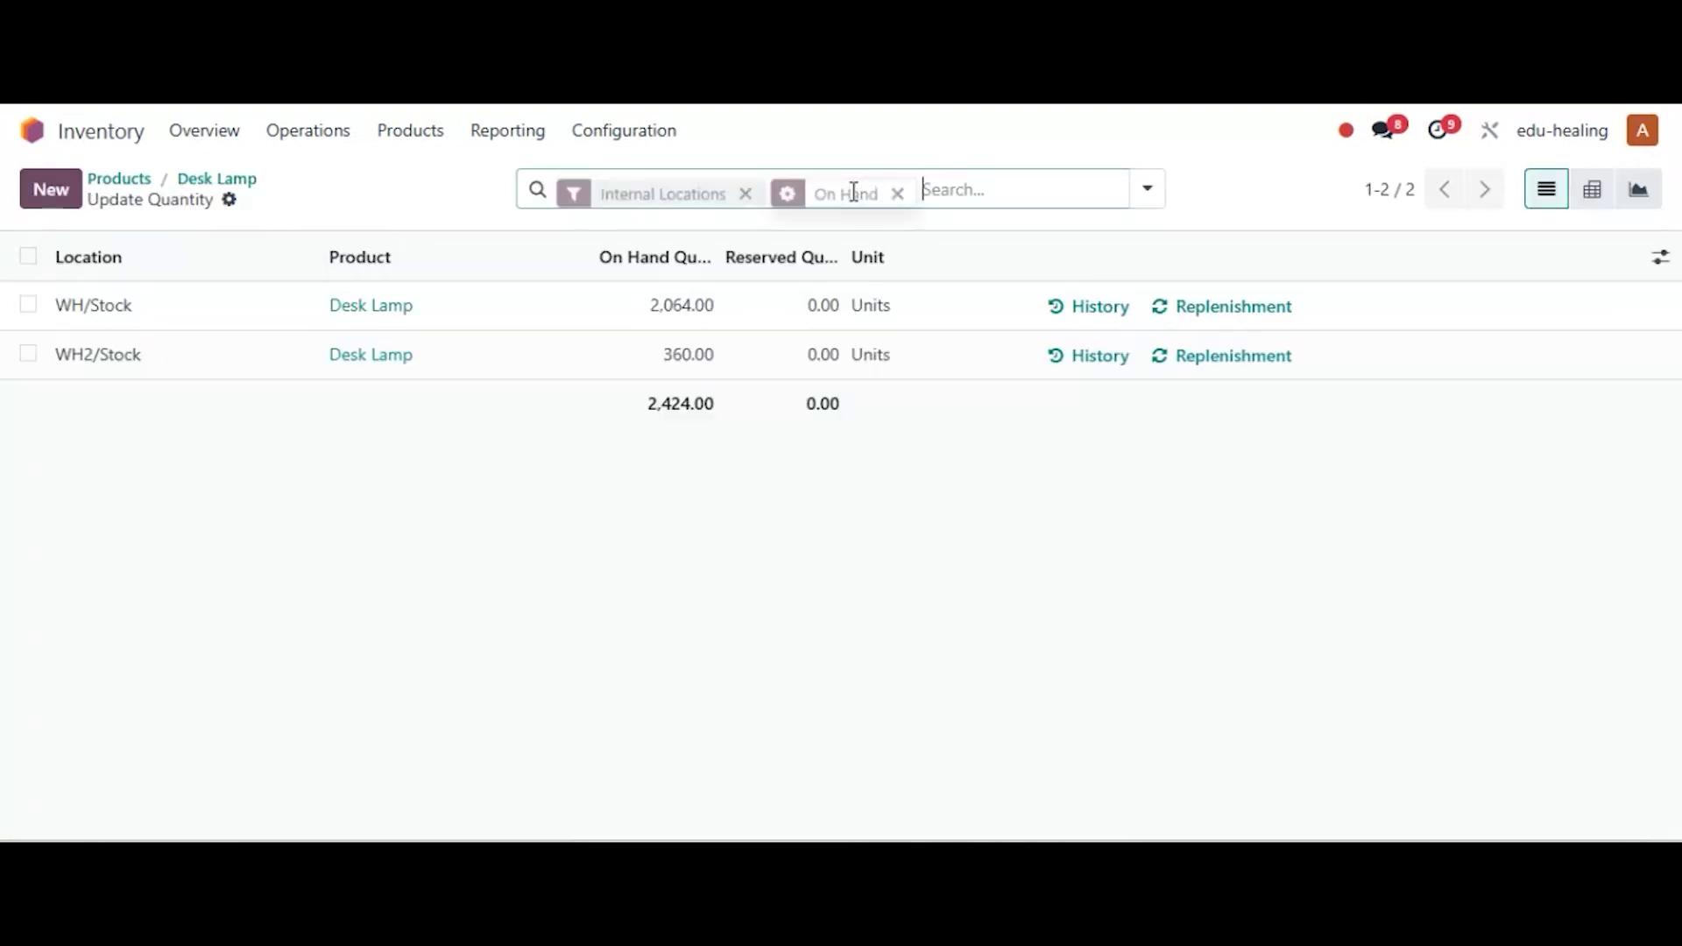